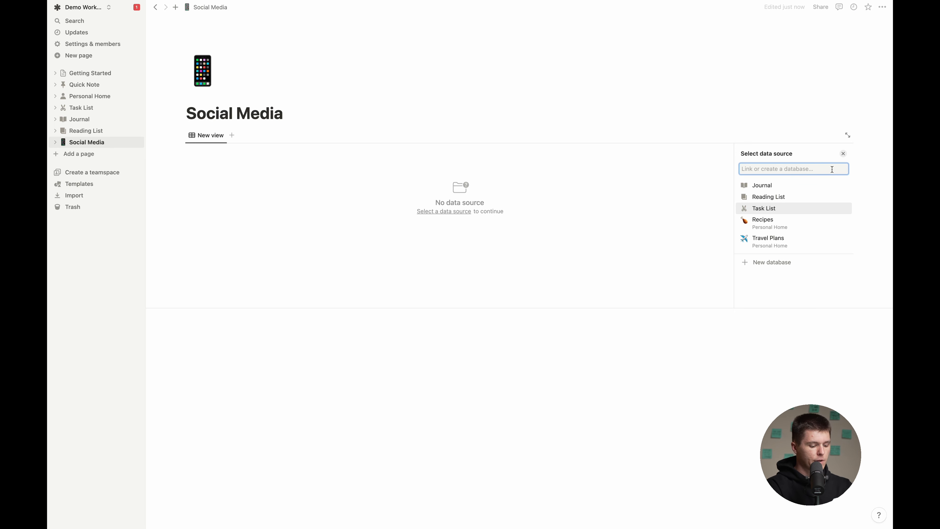
Create a new database named "Social Platforms" as the data source of the Social Media page.
text(Sco)
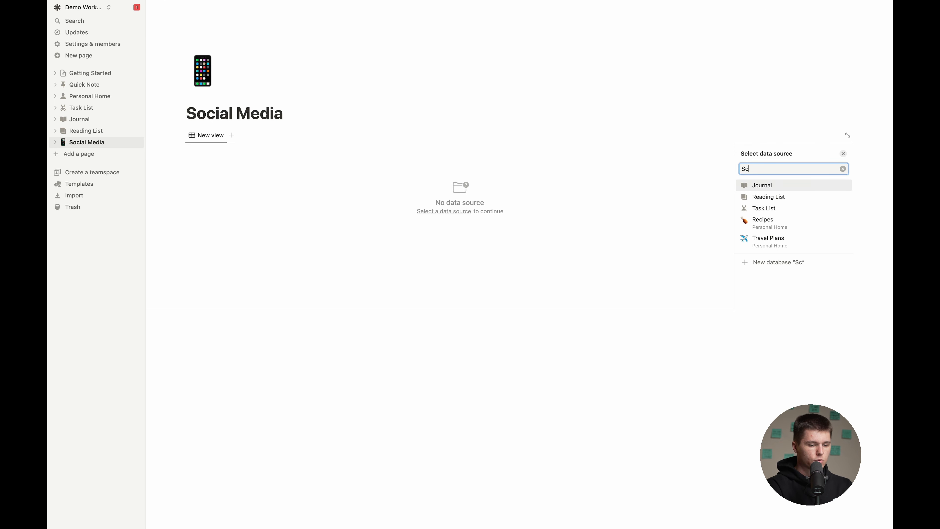
key(BackSpace)
key(BackSpace)
text(ocial Platforms)
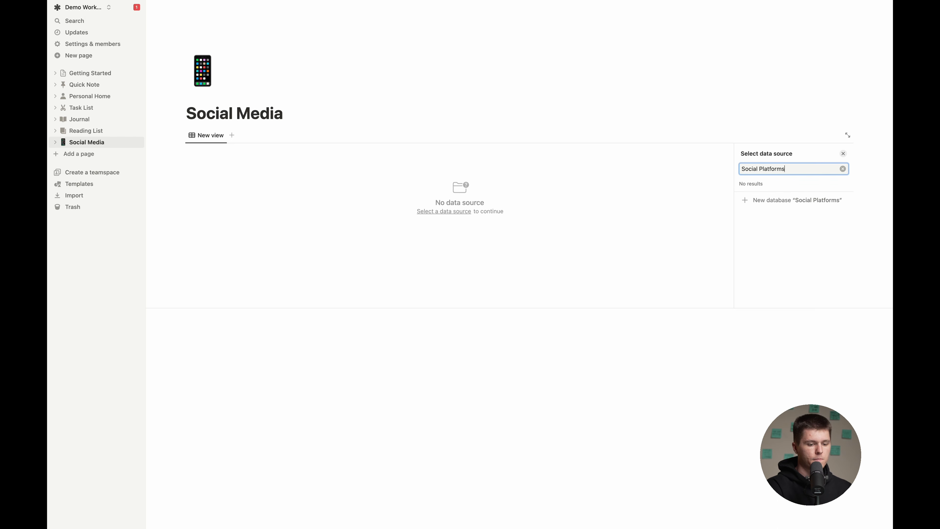
click(827, 200)
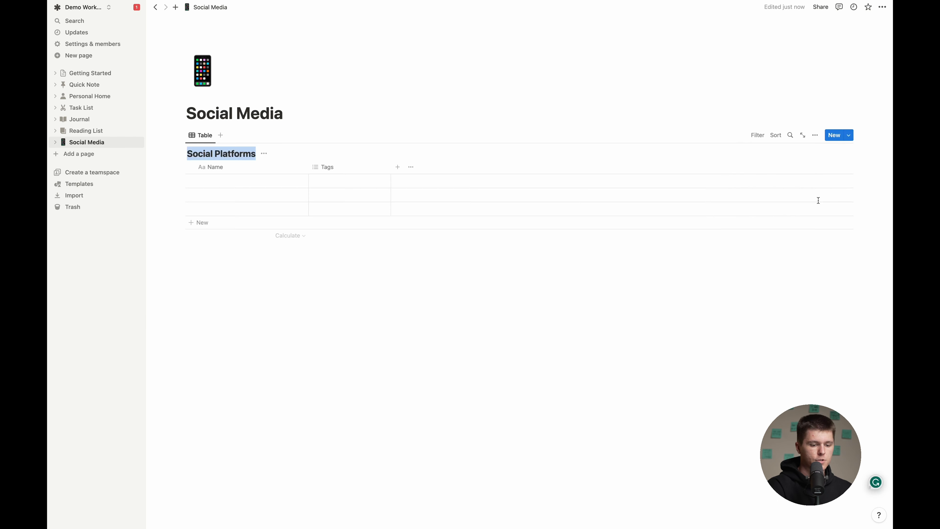
drag(156, 180, 259, 214)
click(259, 214)
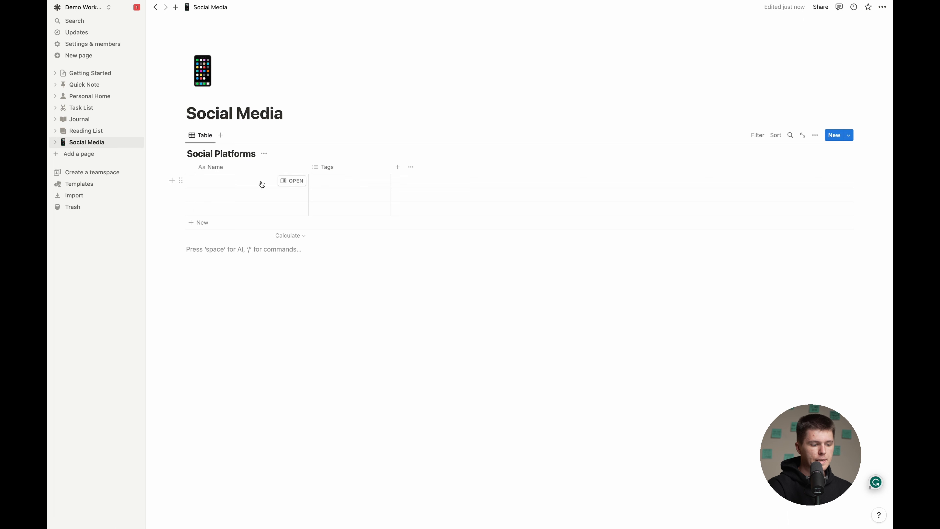
Delete the Tags property from the Social Platforms table.
click(359, 168)
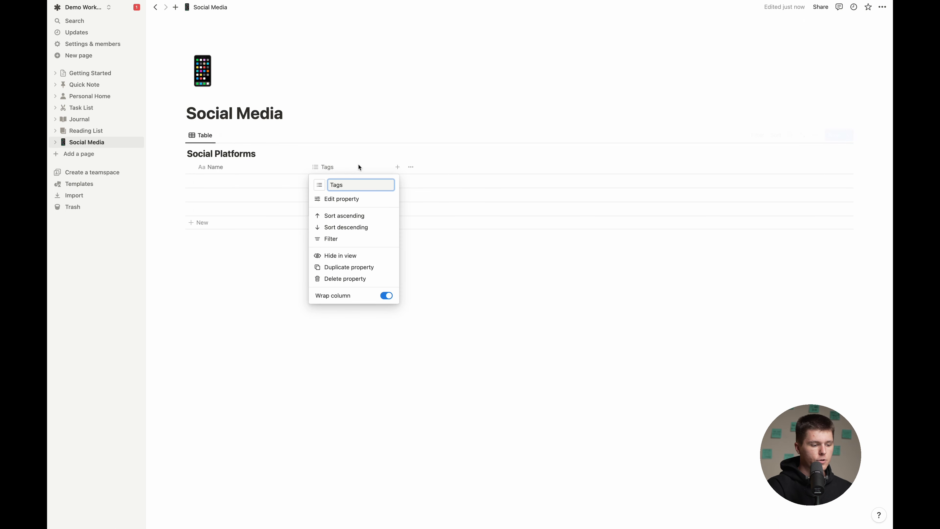
click(359, 278)
click(482, 268)
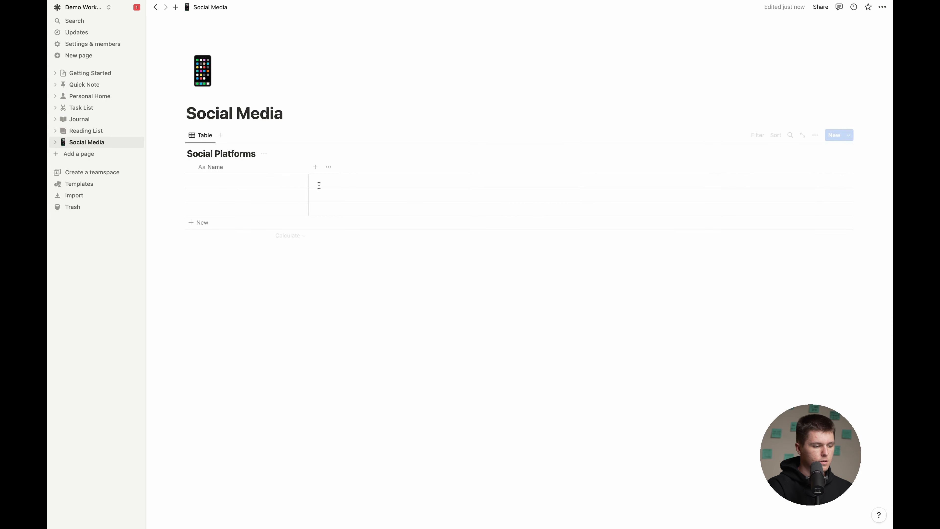
Name the three empty rows of the Social Platforms table Instagram, YouTube and Facebook.
click(266, 179)
text(In)
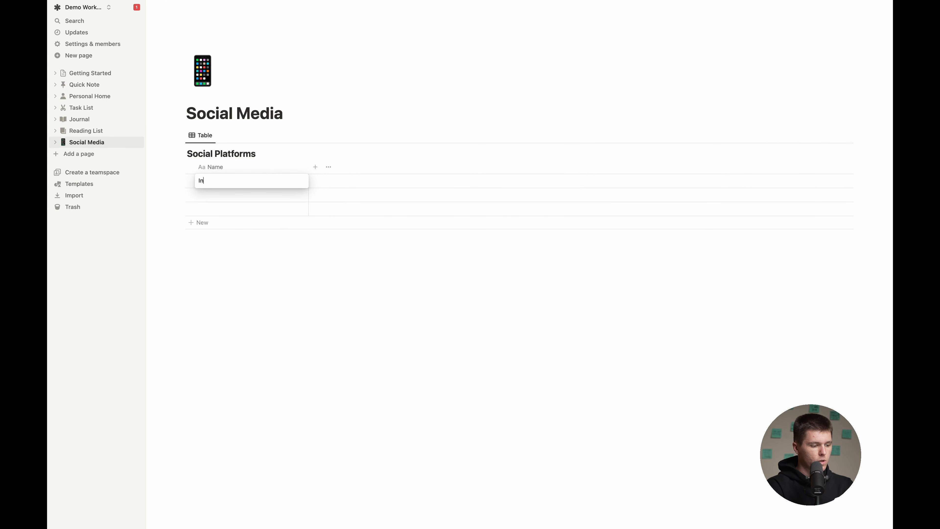
text(stagram)
key(Return)
key(Down)
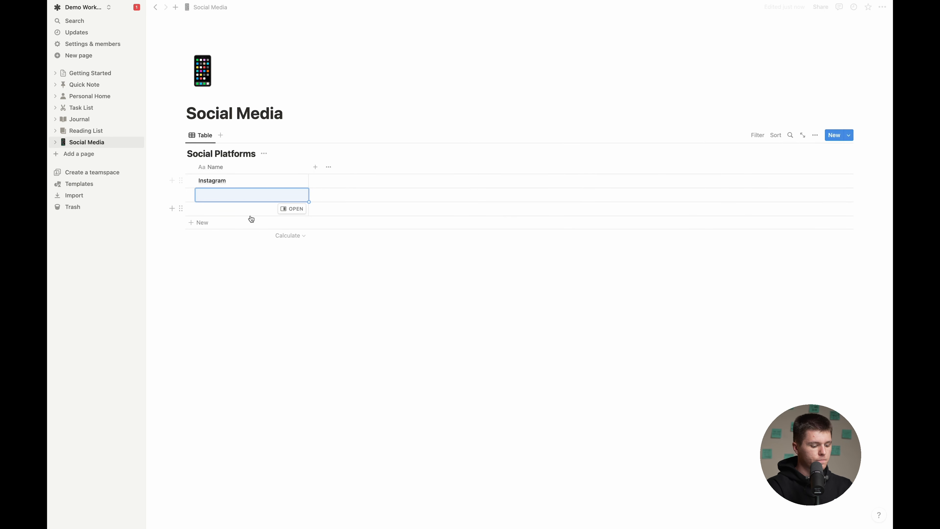
text(YouTube)
key(Return)
key(Down)
text(Facebook)
key(Return)
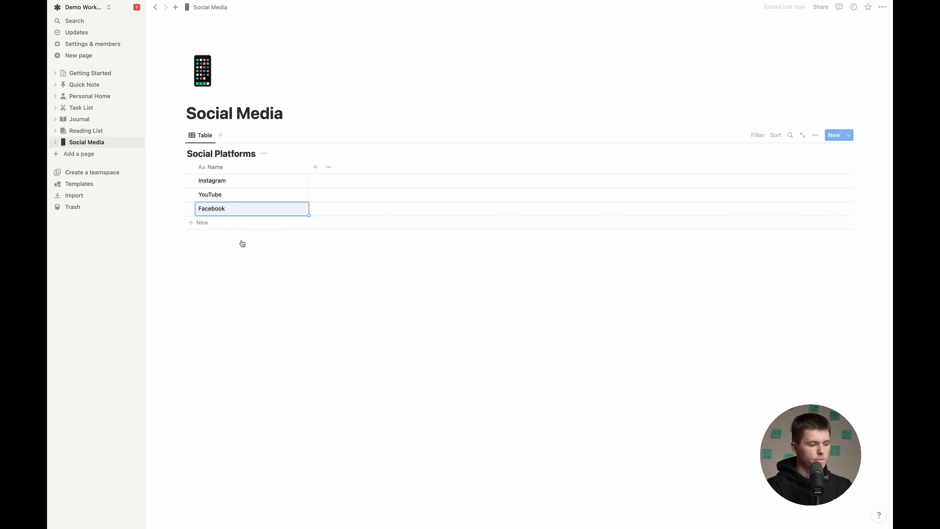
Add a fourth row named Vimeo below Facebook.
click(228, 226)
text(Vimeo)
key(Return)
click(325, 312)
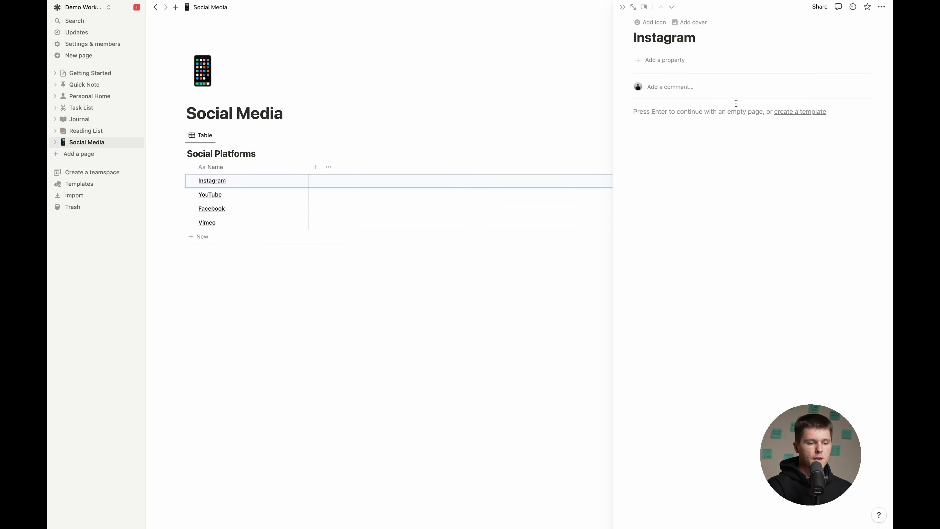
Give the Instagram page a custom icon by uploading Instagram.png from the export folder.
click(656, 22)
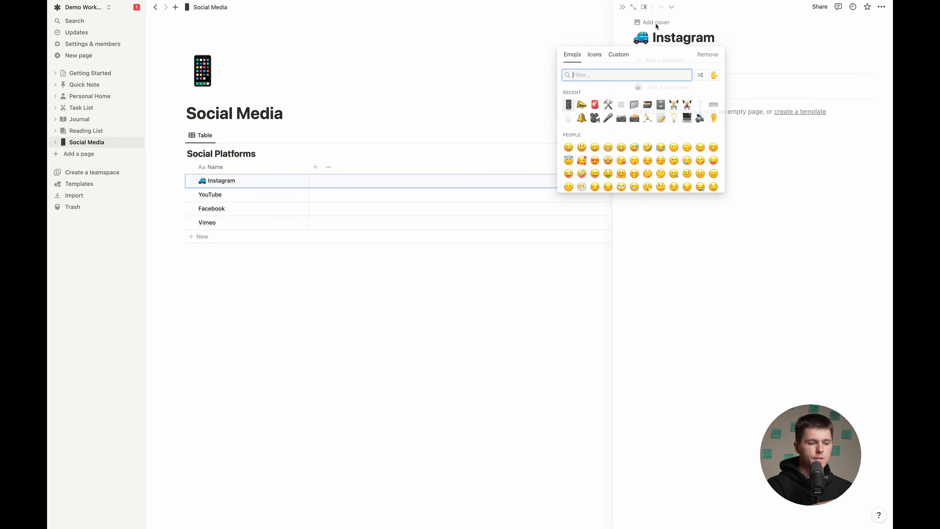
click(619, 56)
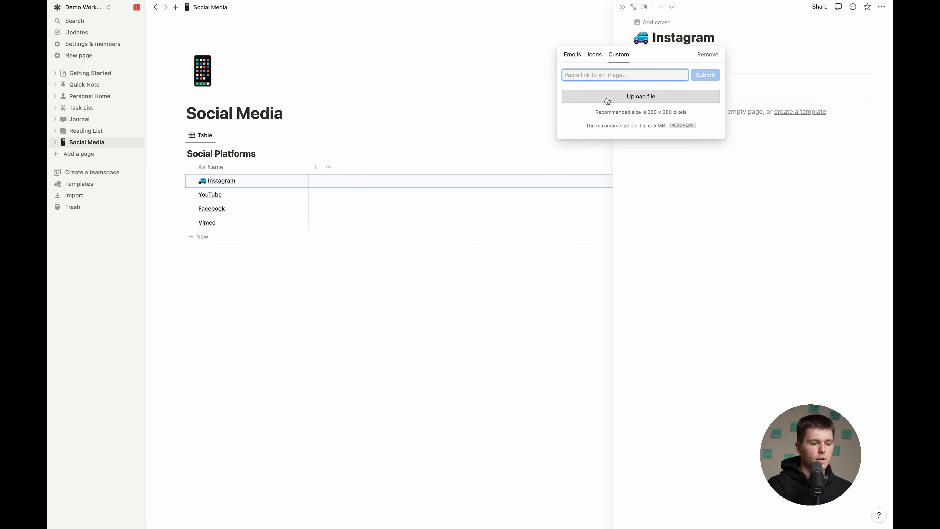
click(606, 97)
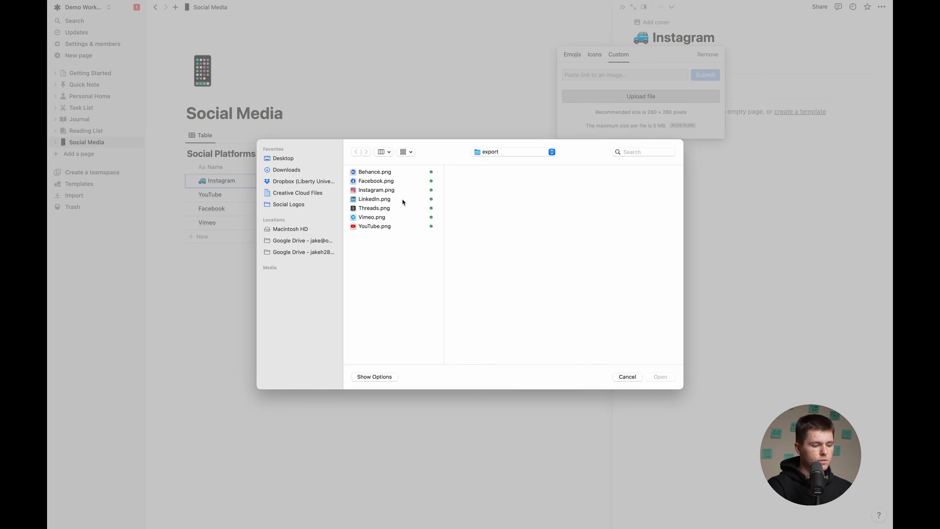
click(409, 189)
double_click(408, 189)
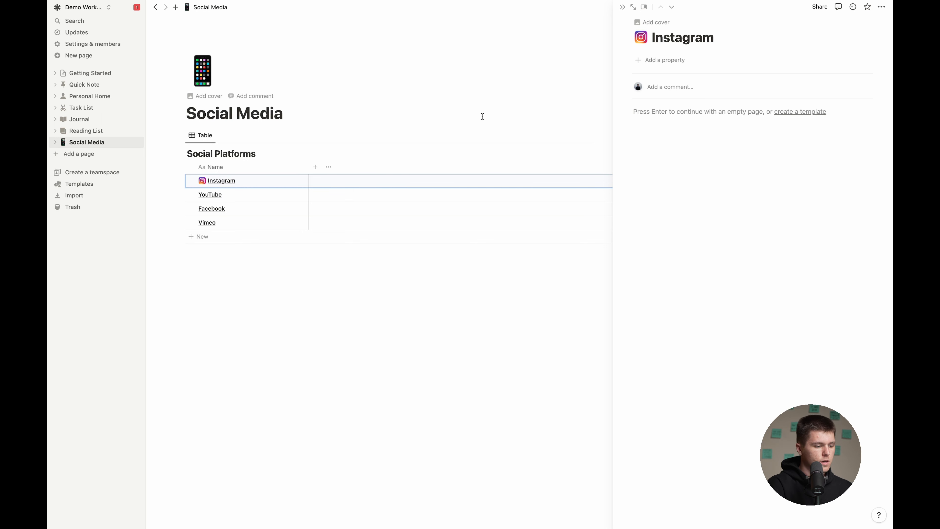
Open the YouTube entry and upload YouTube.png as its custom page icon.
click(292, 197)
click(293, 196)
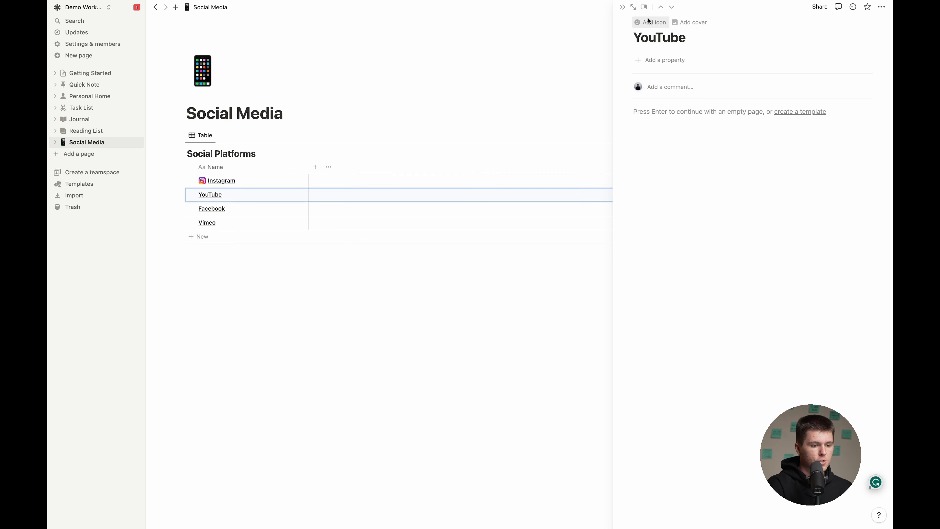
click(646, 23)
click(622, 54)
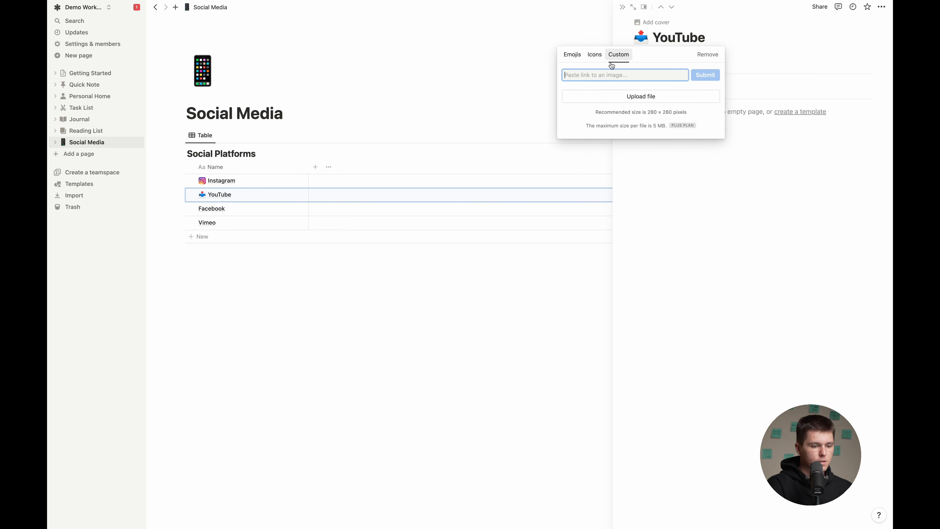
click(645, 96)
double_click(376, 226)
Open the Facebook entry and upload Facebook.png as its custom page icon.
click(293, 209)
click(646, 22)
click(622, 54)
click(629, 96)
double_click(375, 181)
Open the Vimeo entry and upload Vimeo.png as its custom page icon.
click(293, 223)
click(646, 22)
click(618, 97)
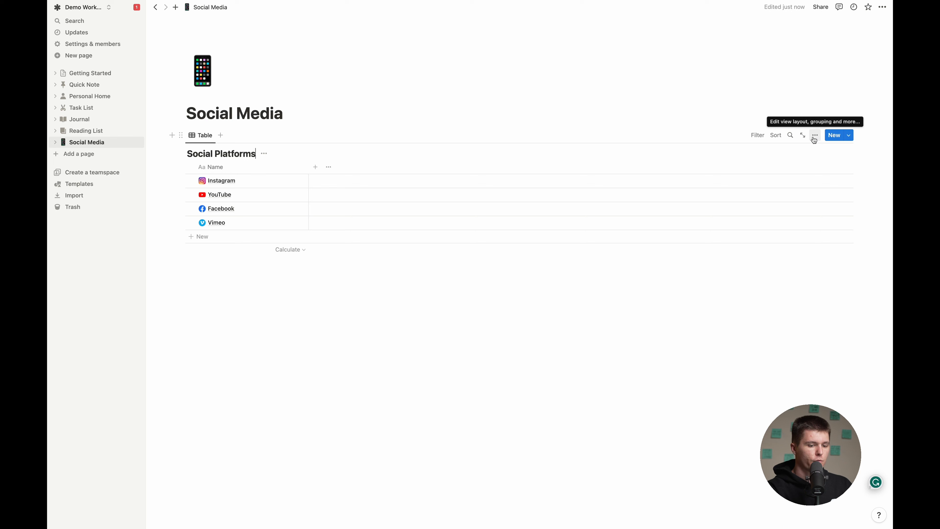
Change the Social Platforms view to a Gallery layout with the card size set to Small.
click(815, 141)
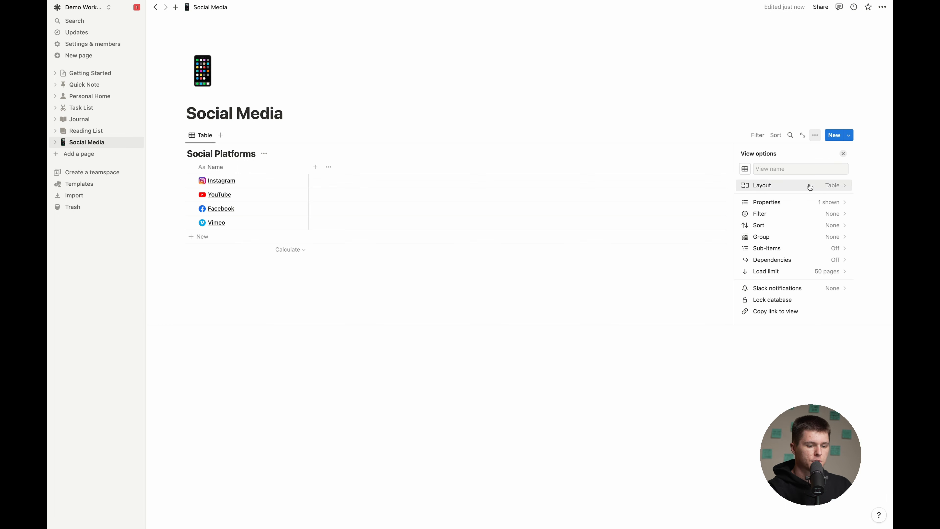
click(804, 188)
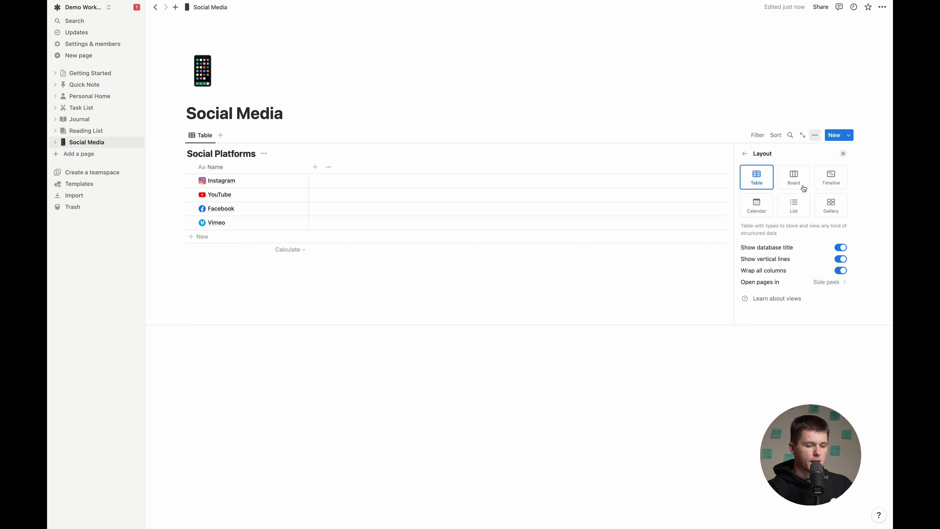
click(824, 202)
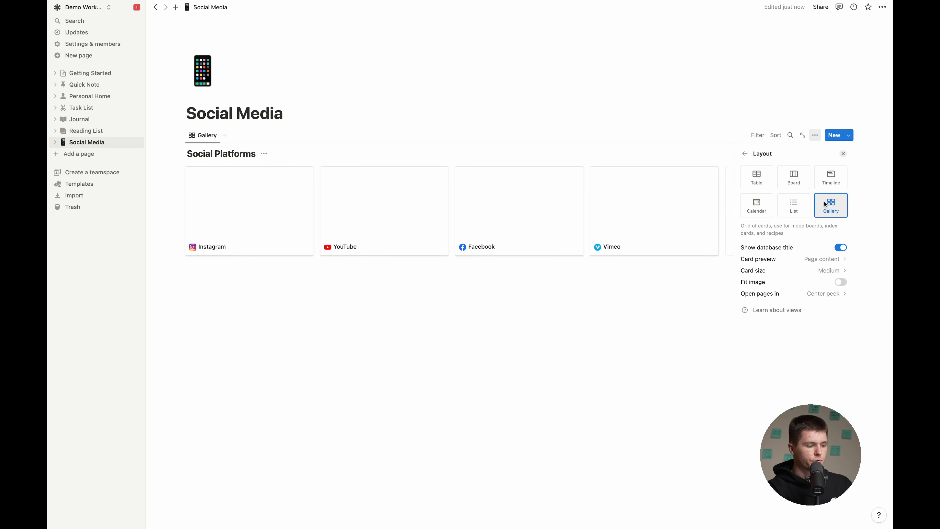
click(779, 270)
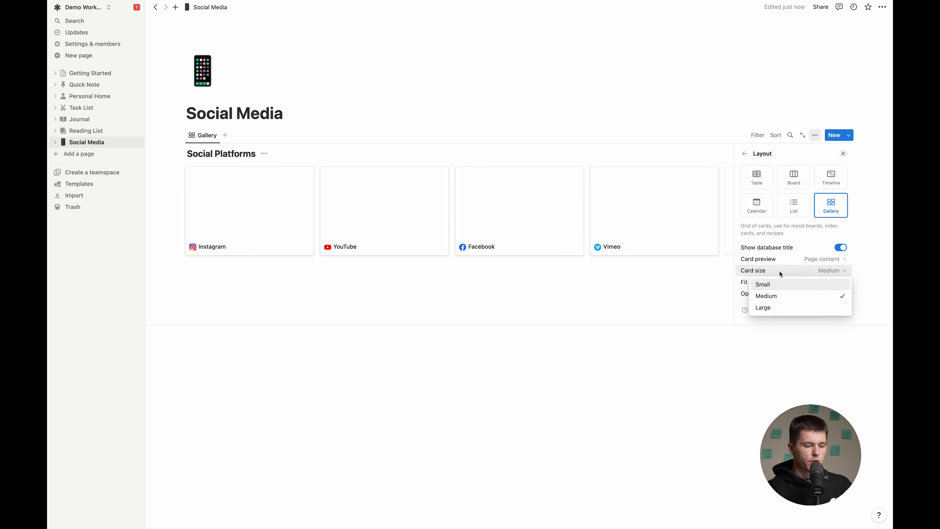
click(778, 287)
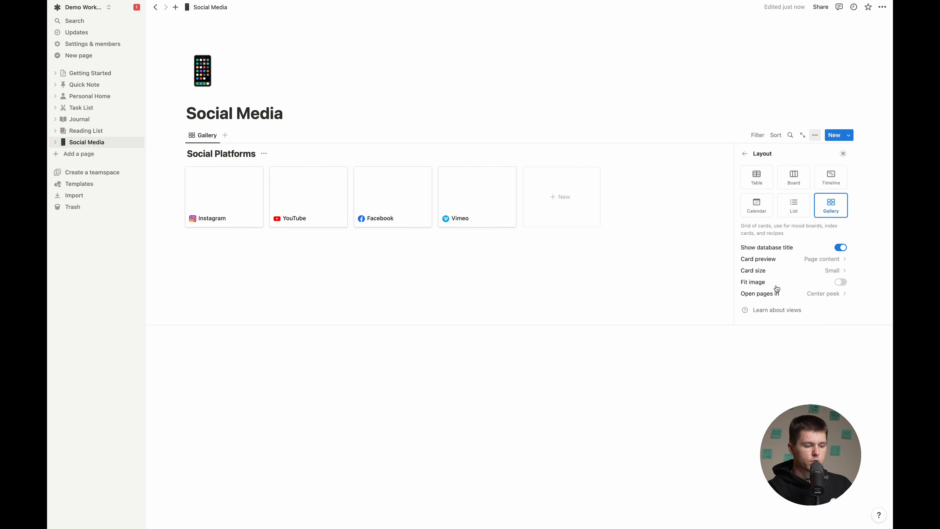
click(844, 155)
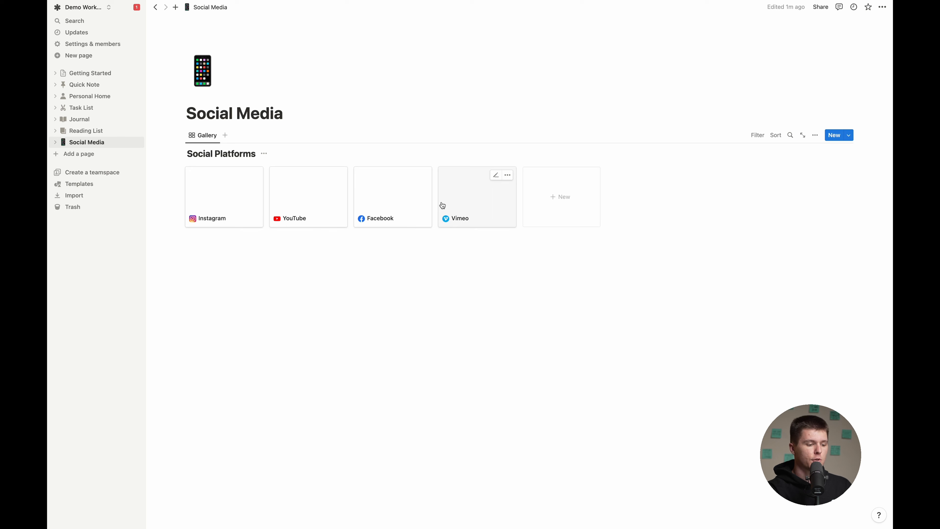
Open the Instagram card and add a text property named "Posting Schedule".
click(243, 199)
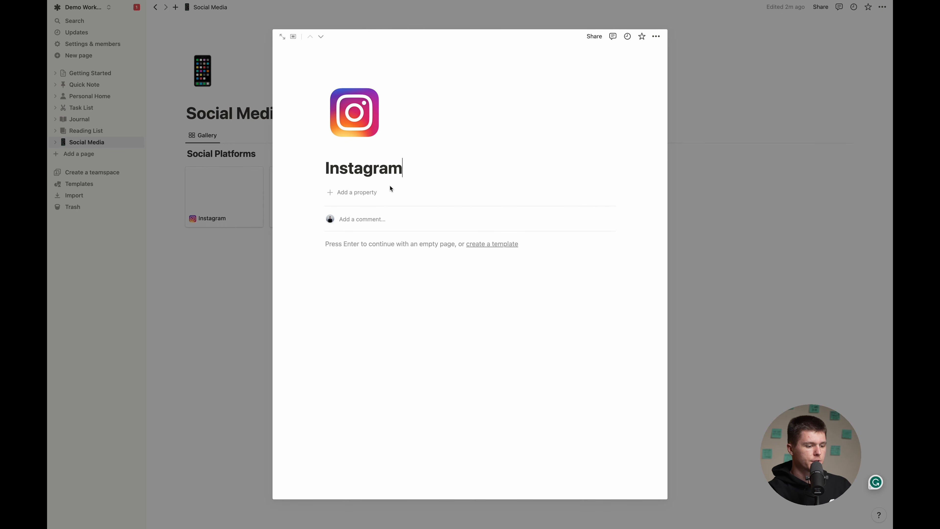
click(354, 192)
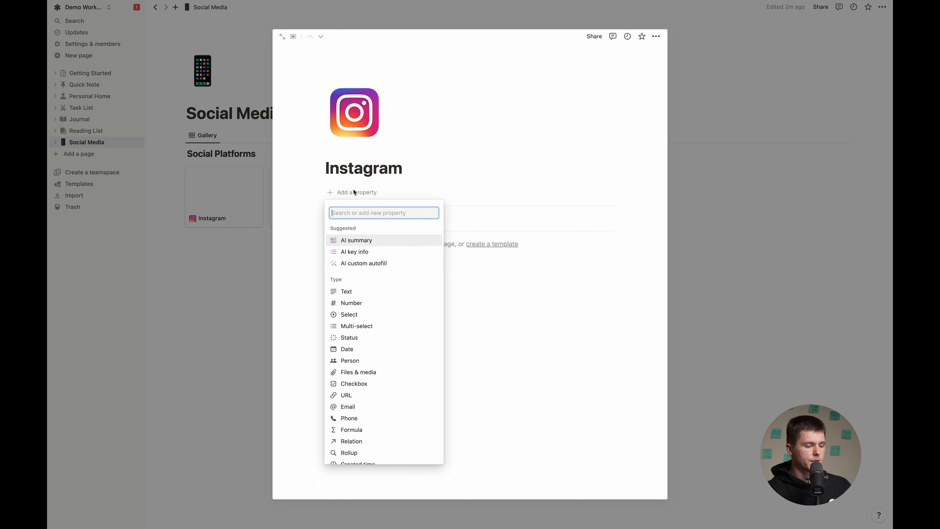
text(Post)
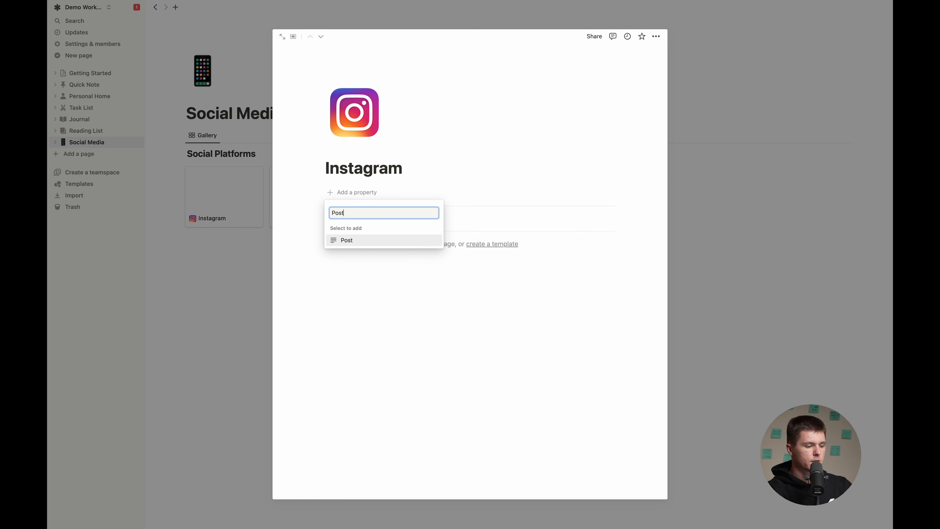
text(ing Schedule)
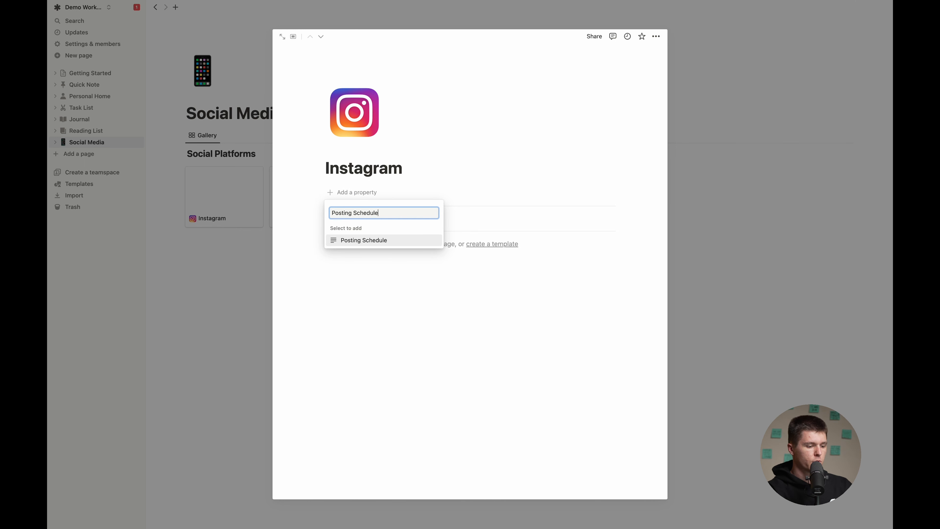
click(378, 241)
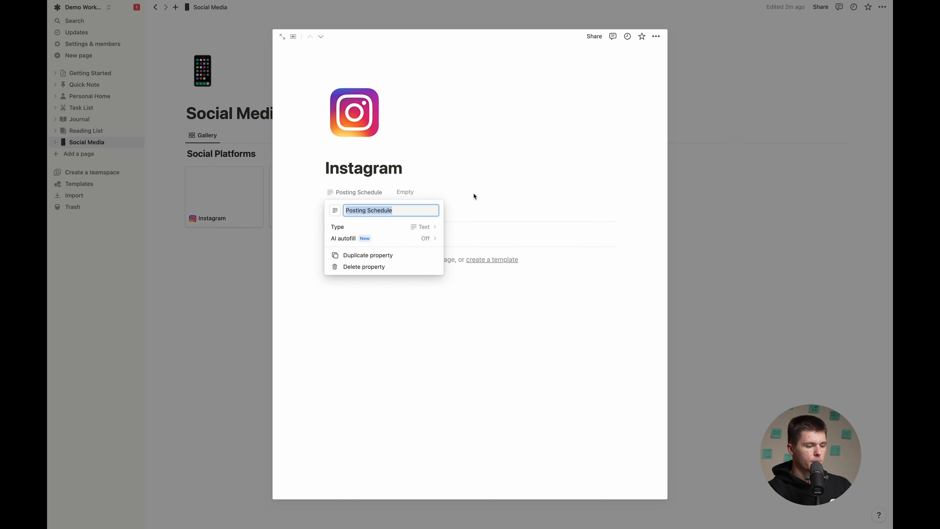
click(458, 184)
Set Instagram's Posting Schedule to "Fridays at 1pm" and close the page.
click(434, 192)
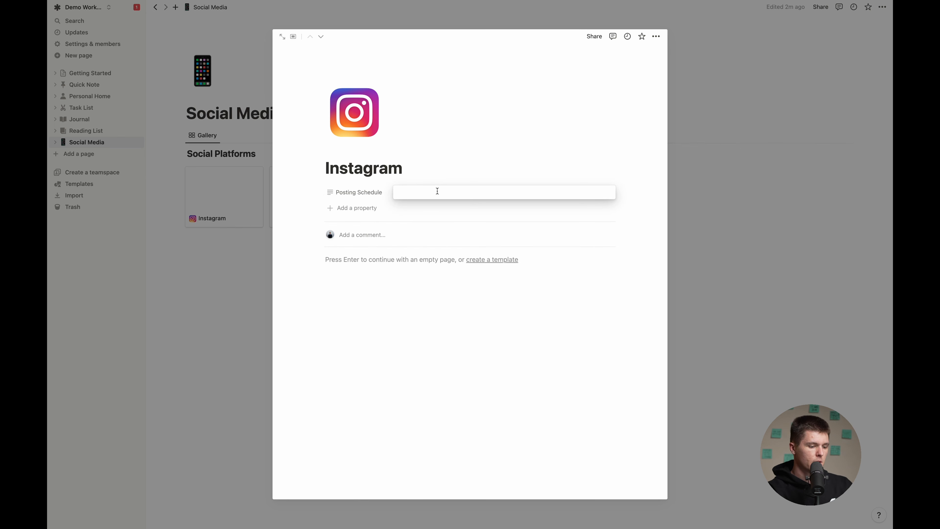
text(Fridays)
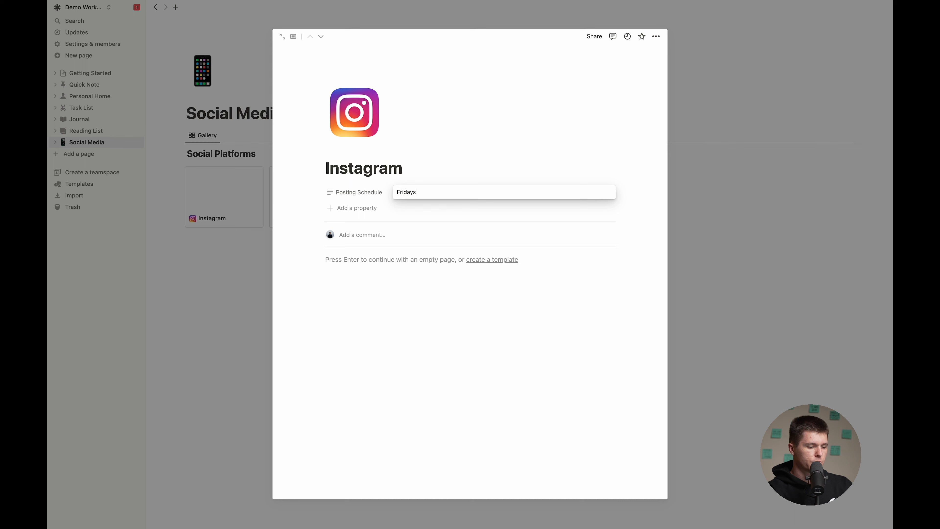
text( at 5pm)
key(Return)
key(Escape)
Make the Posting Schedule property visible on the gallery cards.
click(817, 140)
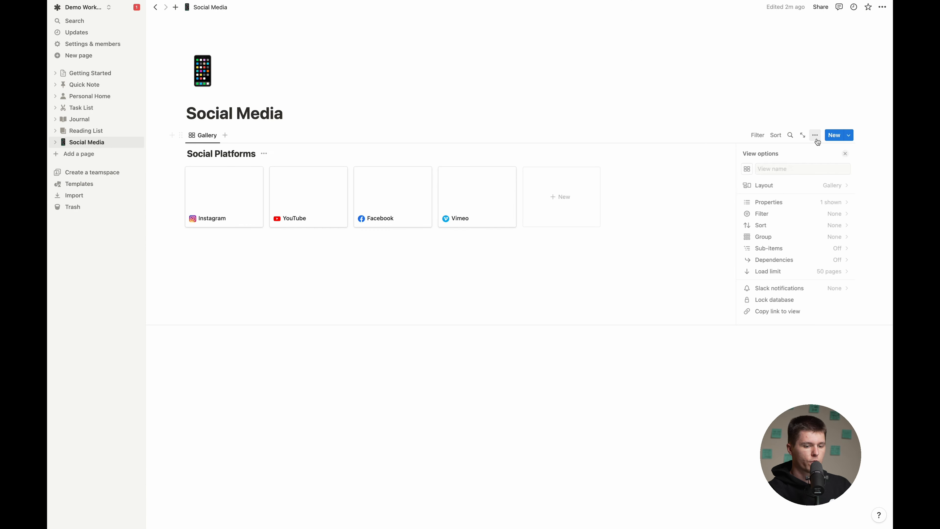
click(800, 203)
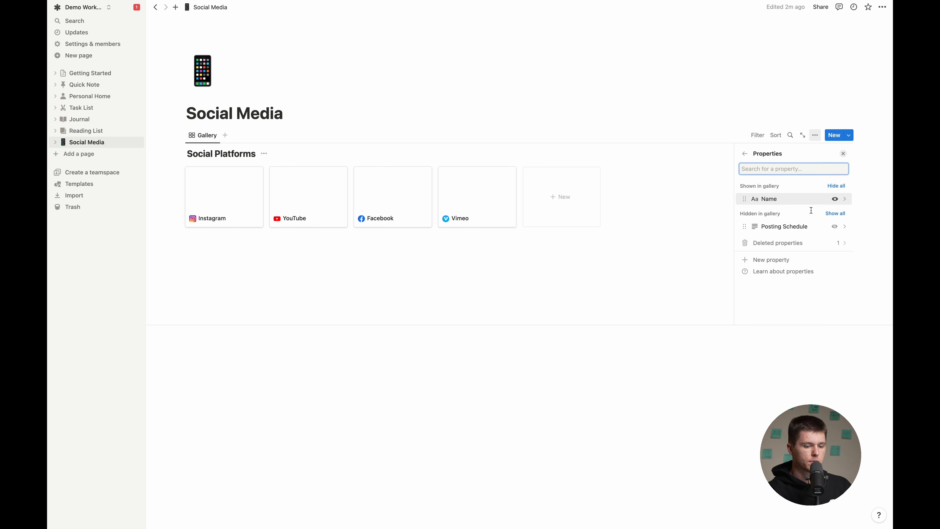
click(836, 226)
key(Escape)
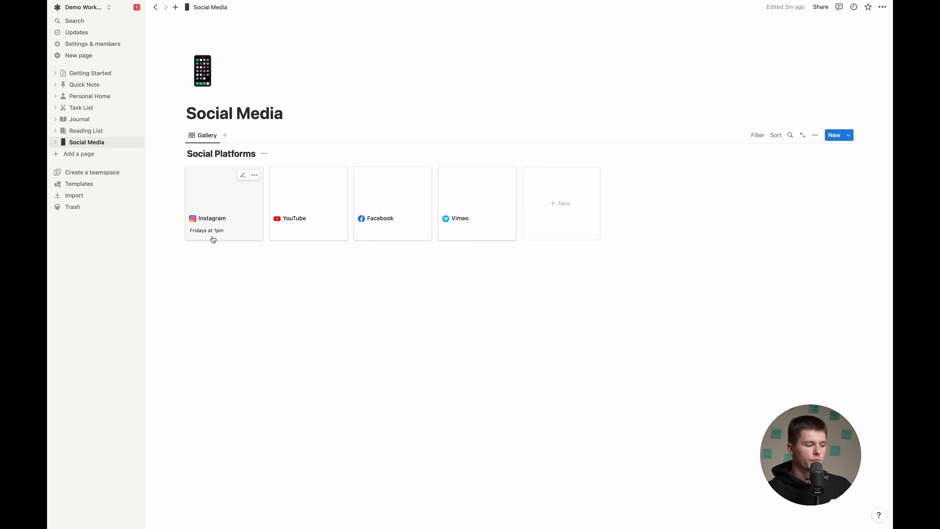
click(212, 237)
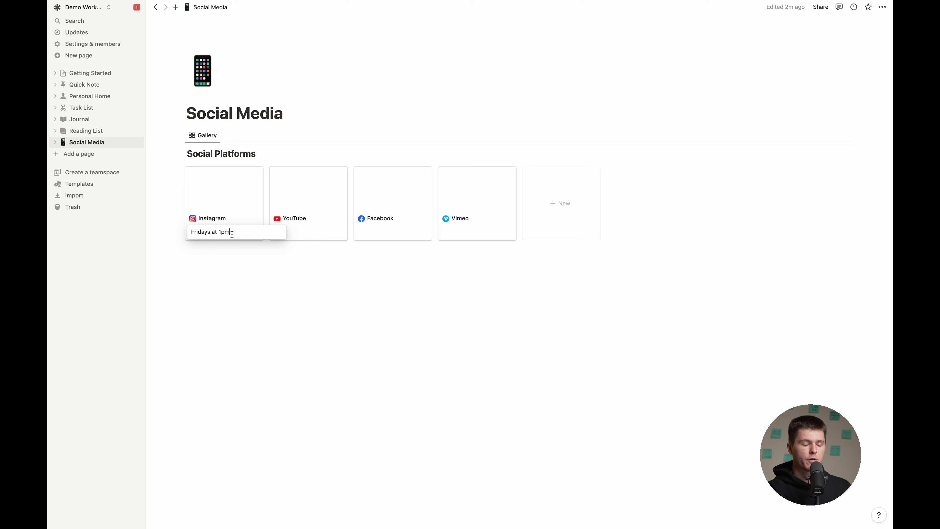
click(206, 273)
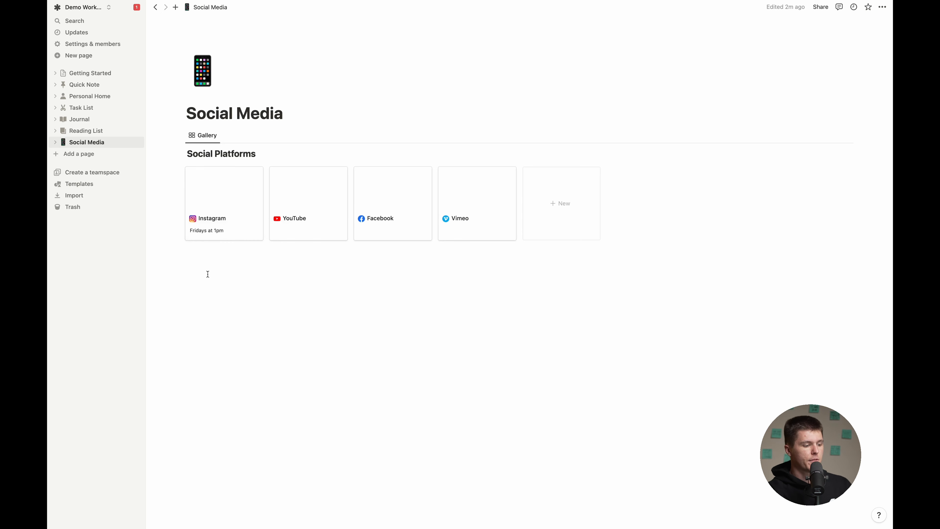
Open the Instagram card and add a URL property to it.
click(222, 201)
click(354, 212)
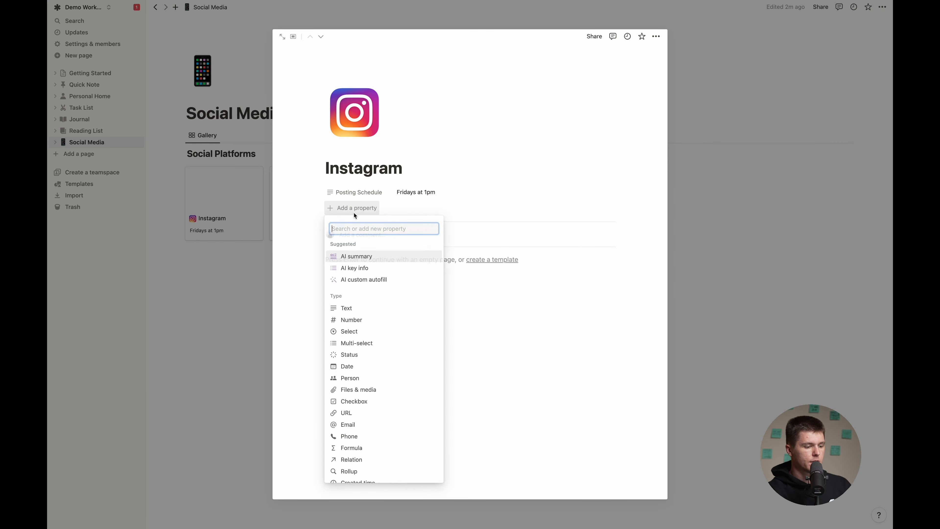
text(url)
key(Return)
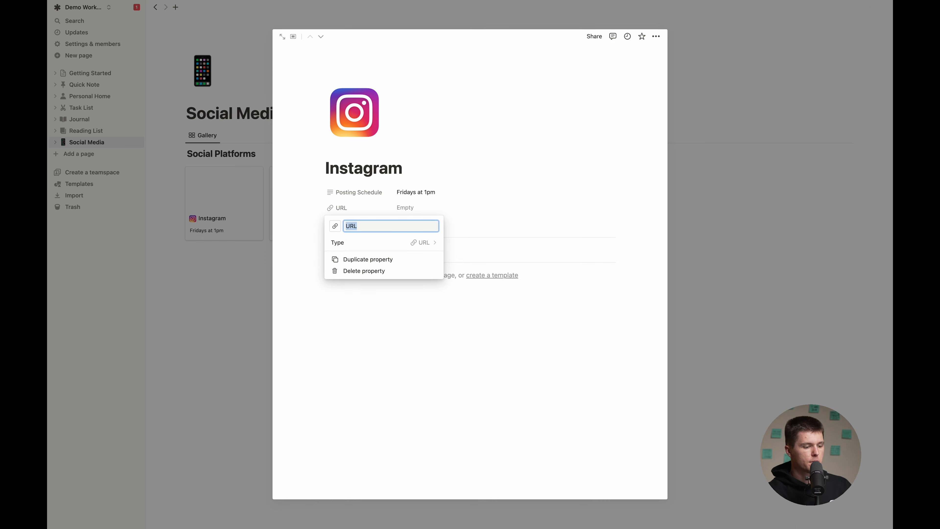
Set Instagram's URL property to "instagram.com/overflow.crtv".
click(477, 209)
text(insta)
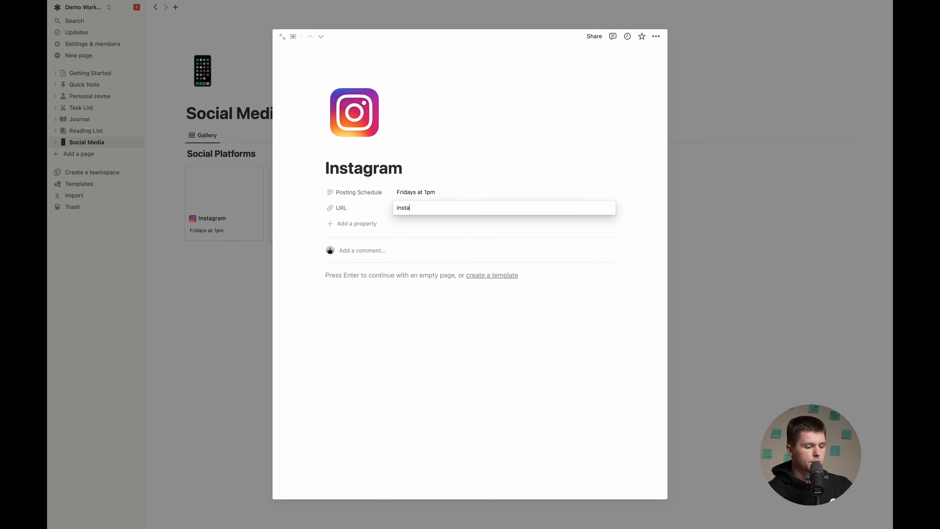
text(gram.com/overflow)
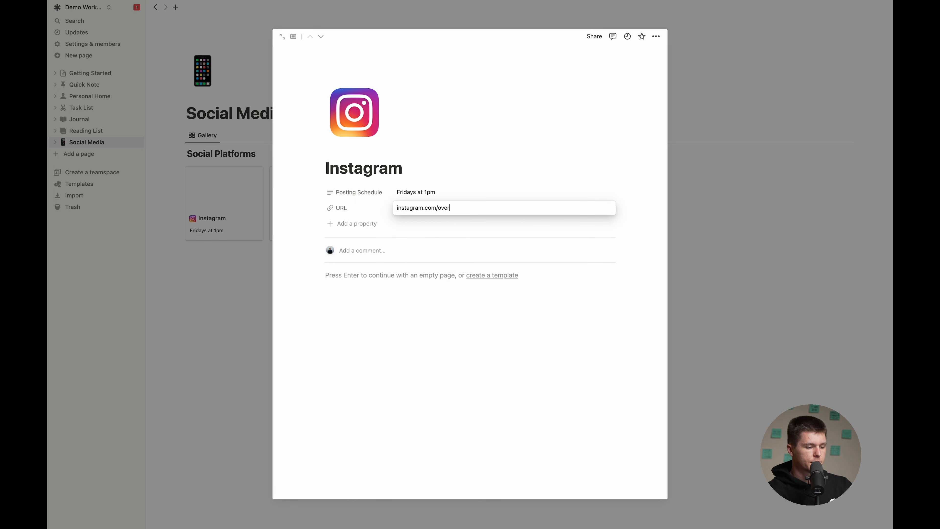
key(Return)
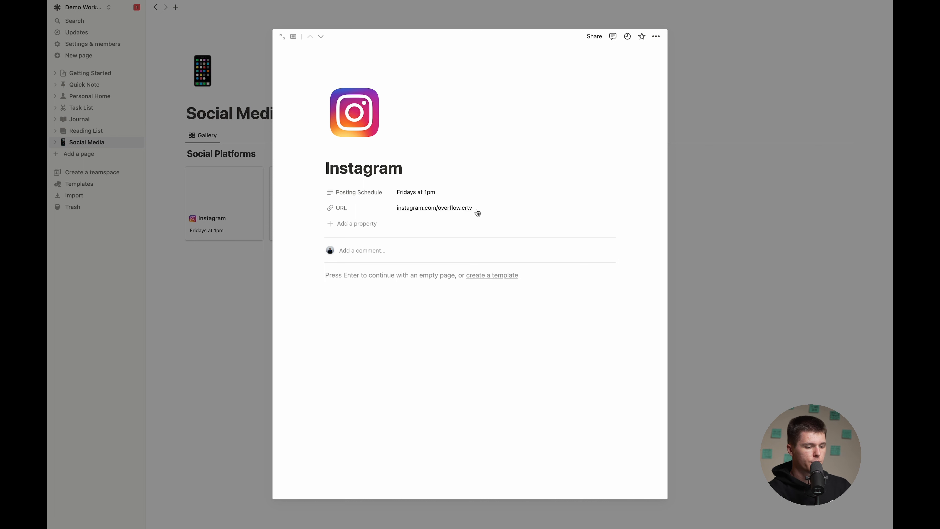
click(447, 336)
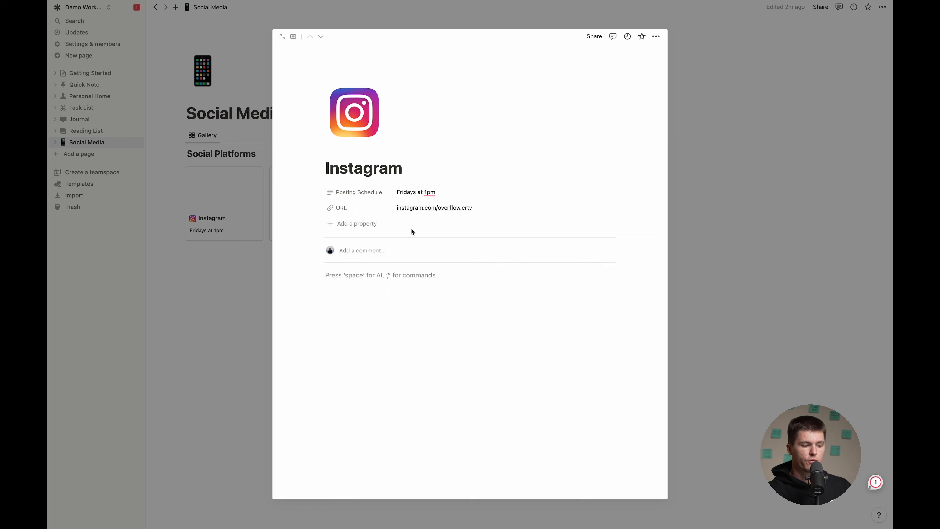
Add a text property named "handle" to the Instagram page.
click(361, 227)
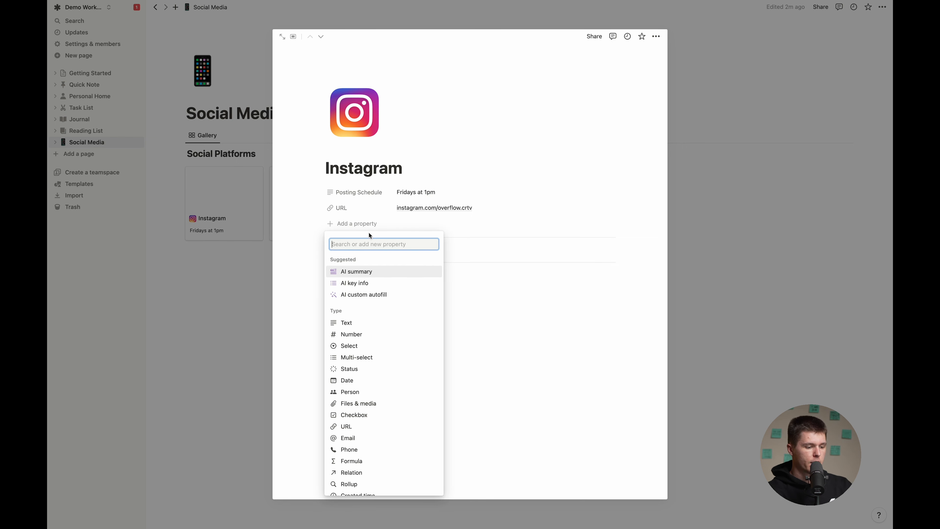
text(handle)
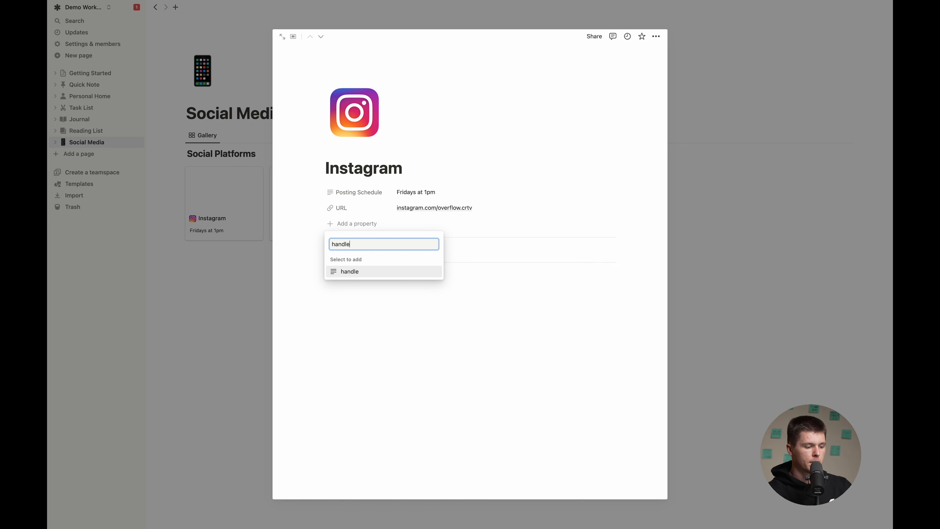
key(Return)
key(Return)
Set Instagram's handle to "overflow.crtv" and close the page.
text(o)
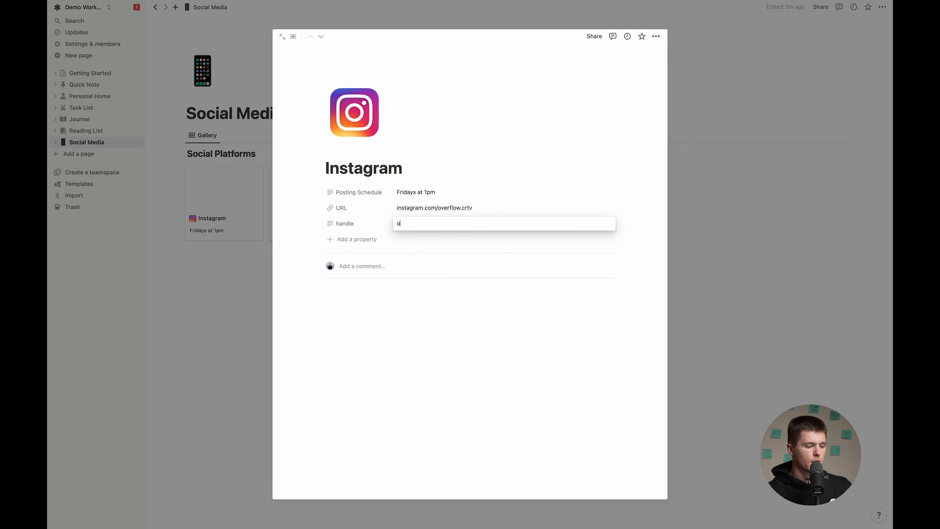
text(verflow.crtv)
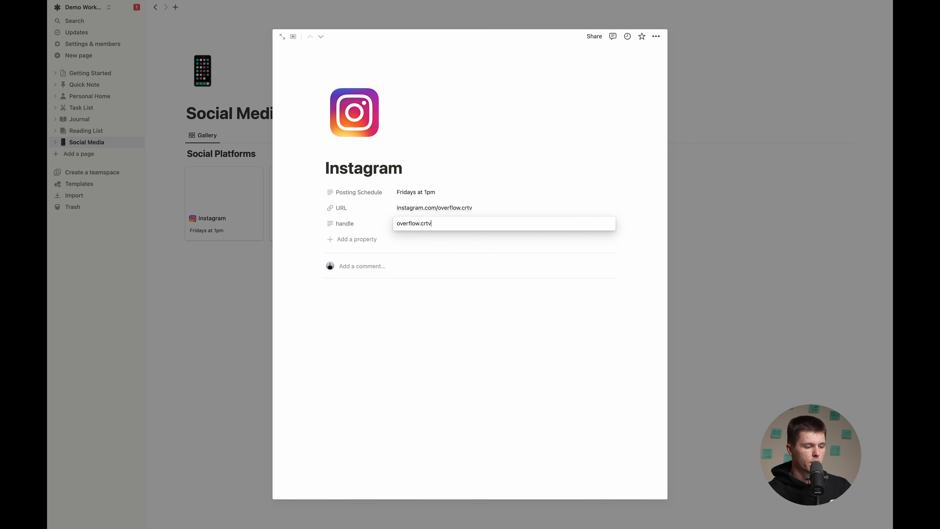
key(Return)
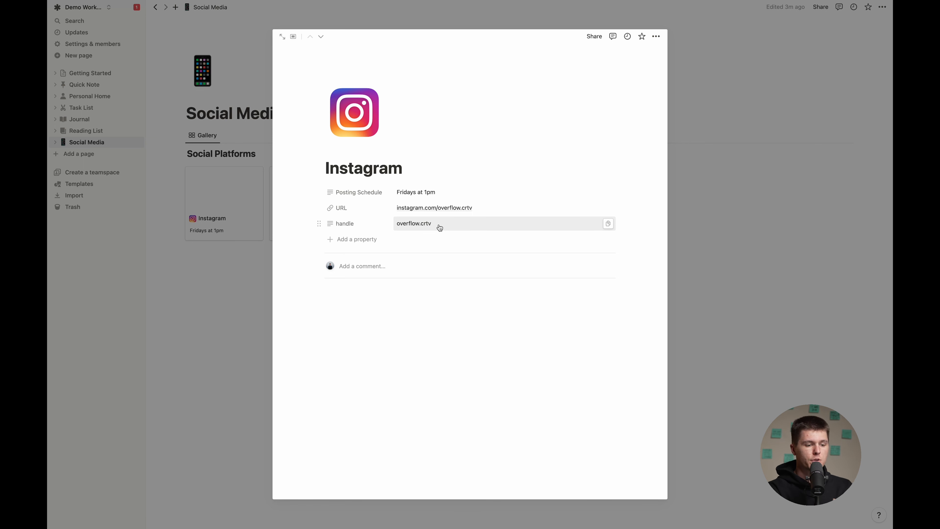
click(472, 317)
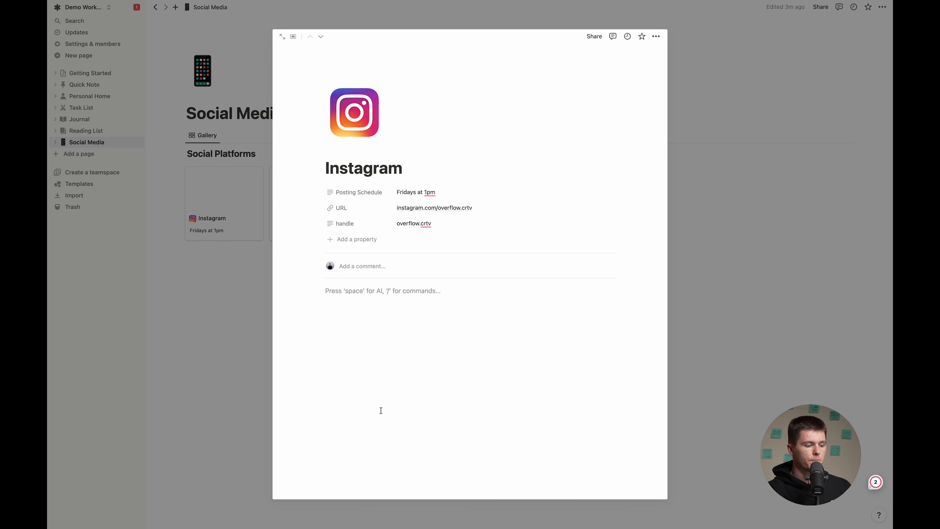
click(223, 361)
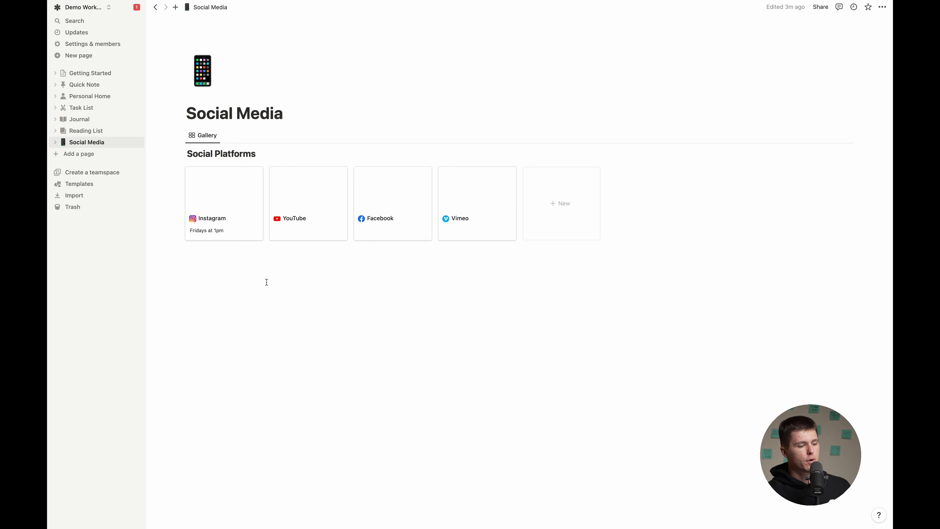
Insert a calendar view below the Social Platforms gallery with a new database named "Social Posts" as its source.
click(412, 355)
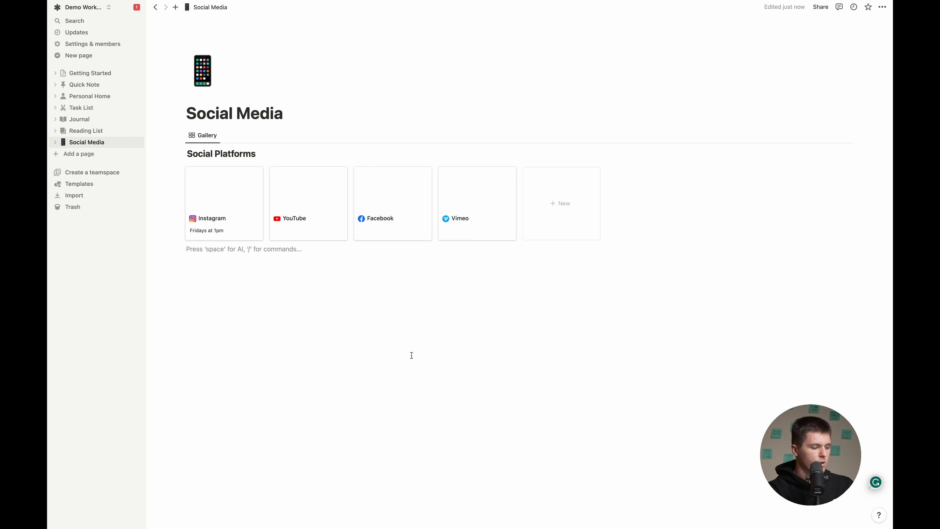
text(/)
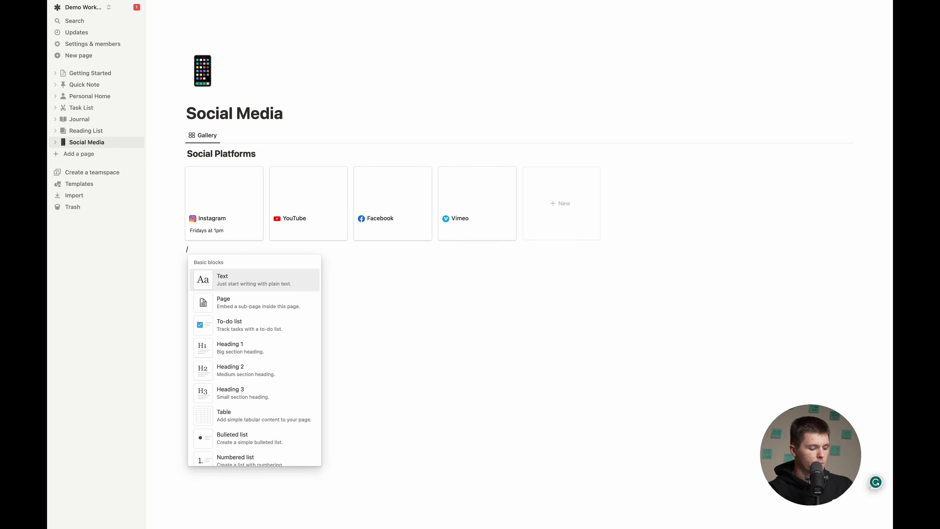
text(calen)
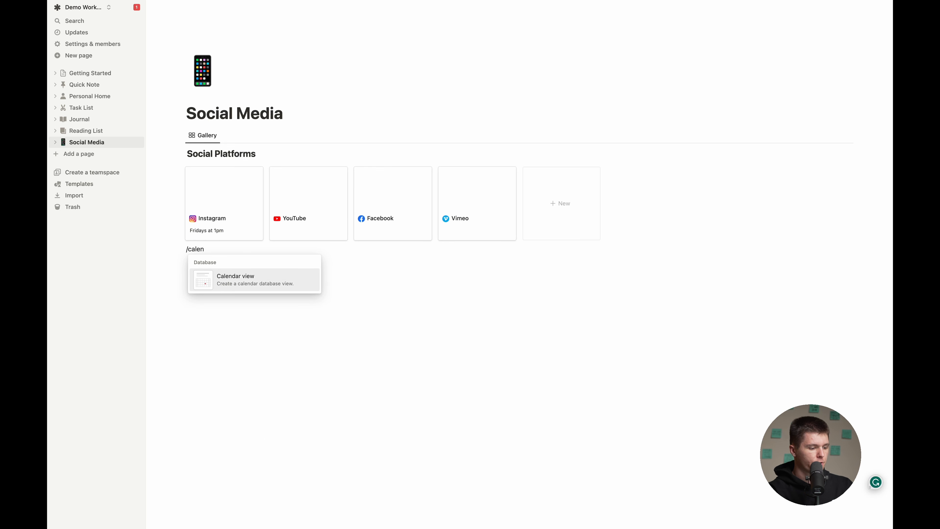
key(Return)
text(S)
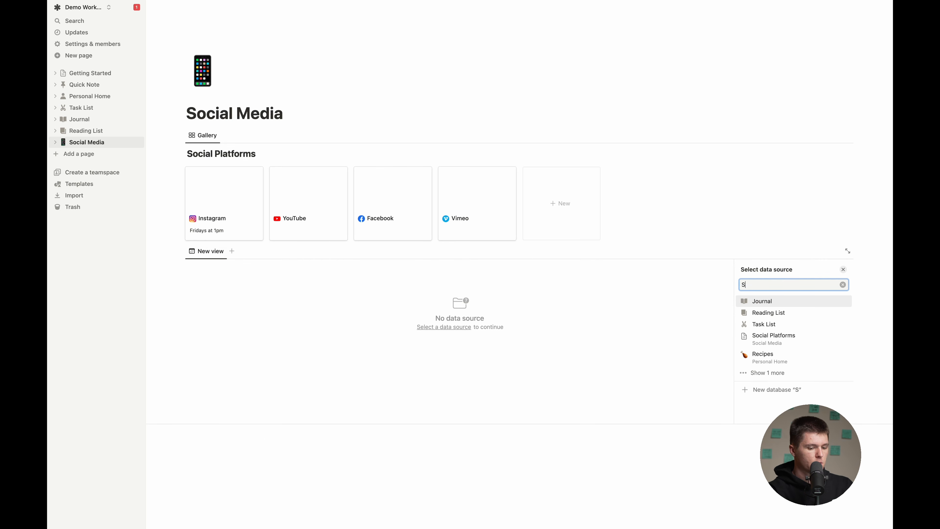
text(ocial Posts)
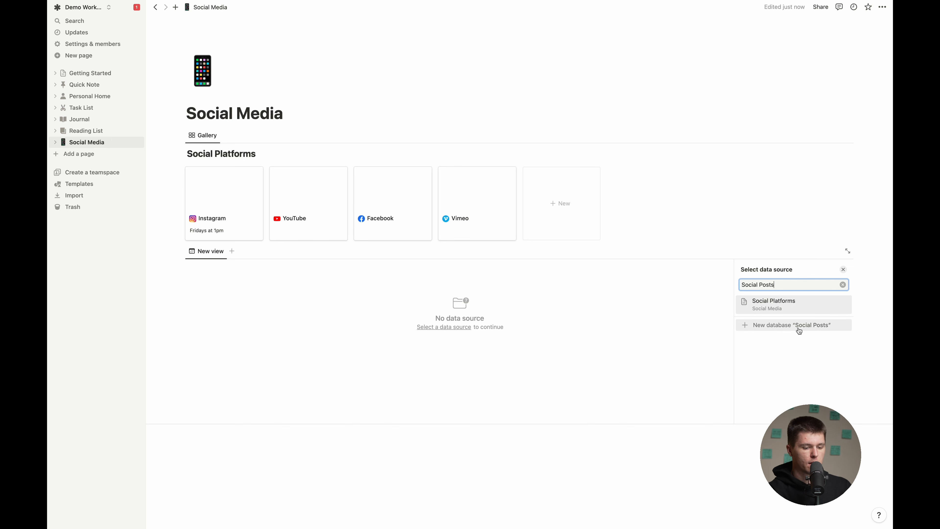
click(798, 326)
Create an entry titled "Podcast reel" on August 6 in the Social Posts calendar.
scroll(371, 298, down, 1)
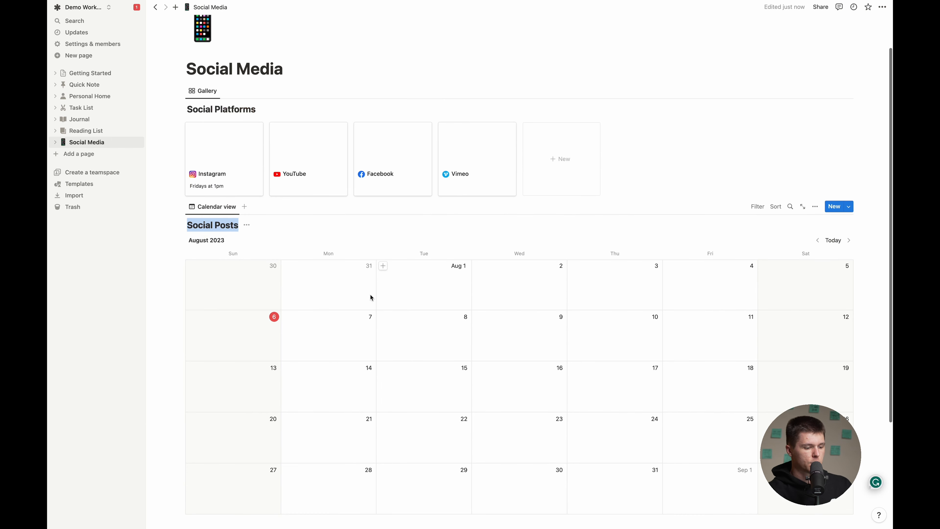
scroll(368, 291, down, 2)
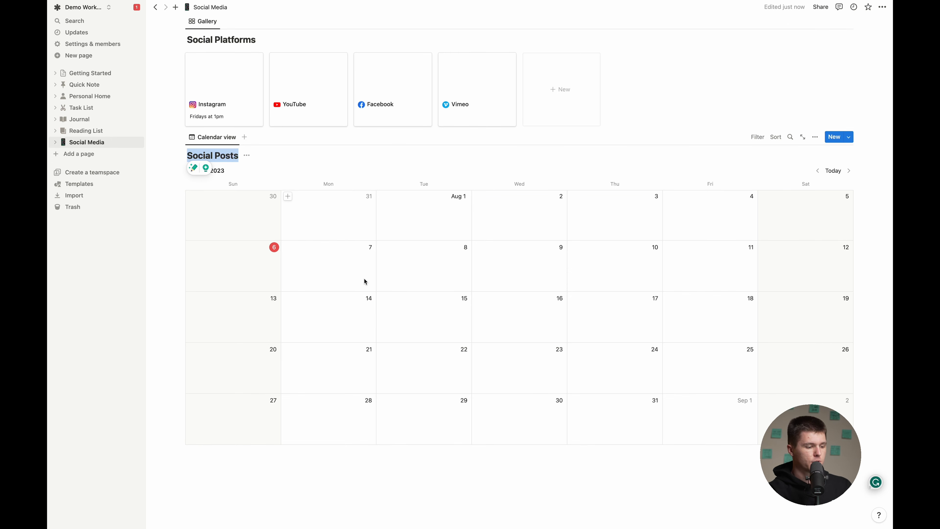
scroll(364, 281, up, 2)
click(193, 288)
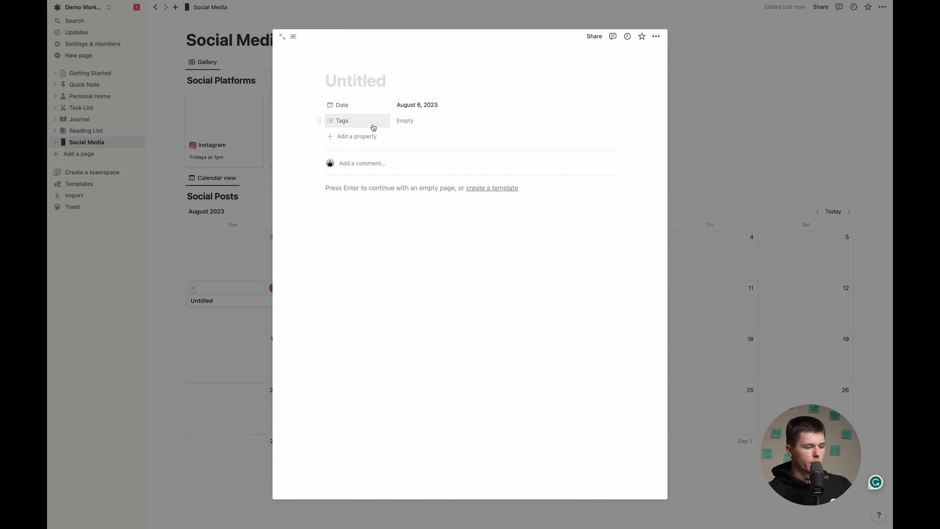
text(Podcast reel)
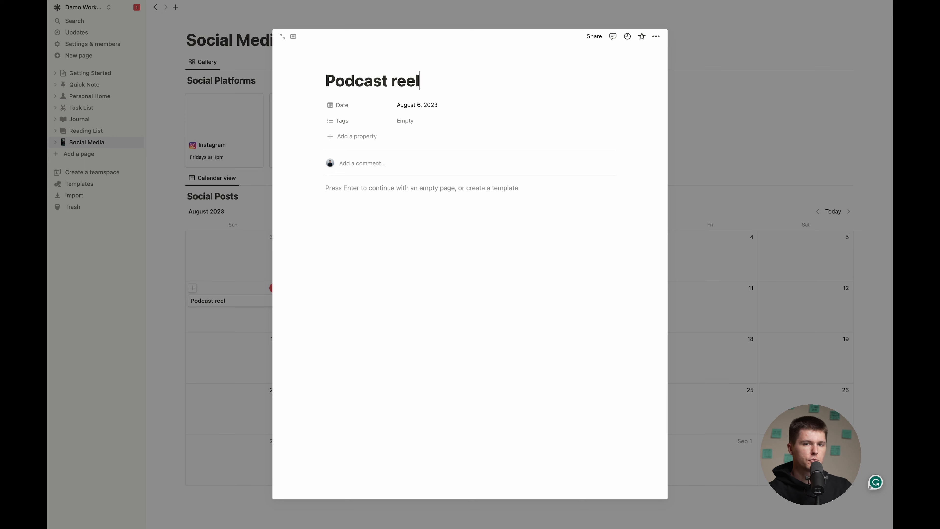
Delete the Tags property from the Podcast reel entry and close its page.
click(342, 125)
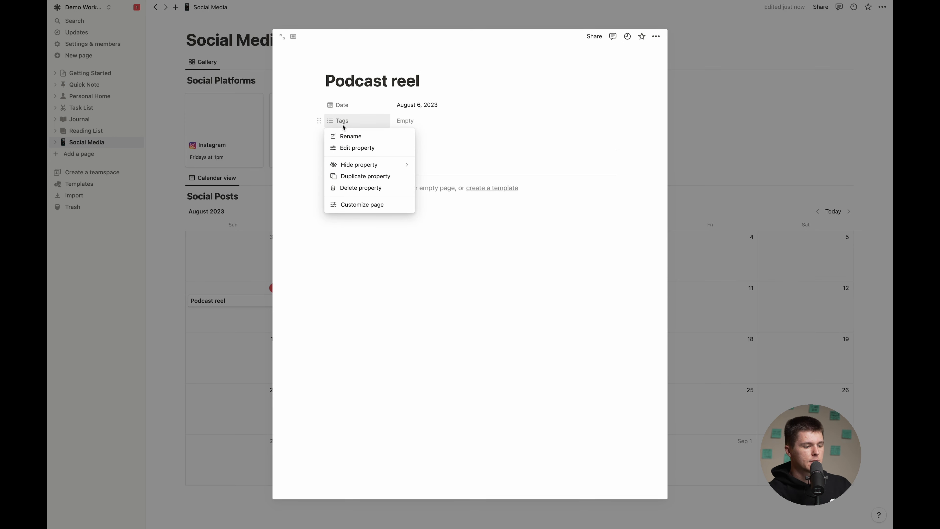
click(375, 190)
click(487, 270)
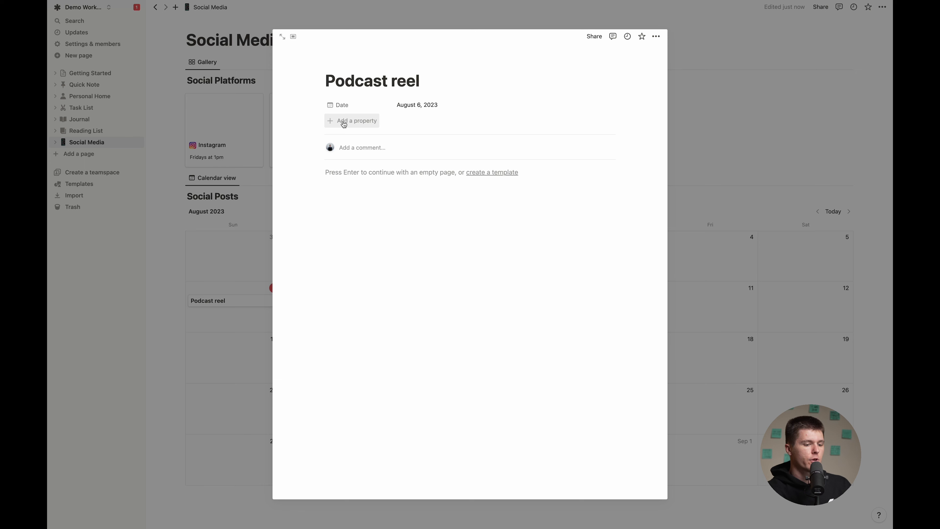
click(719, 164)
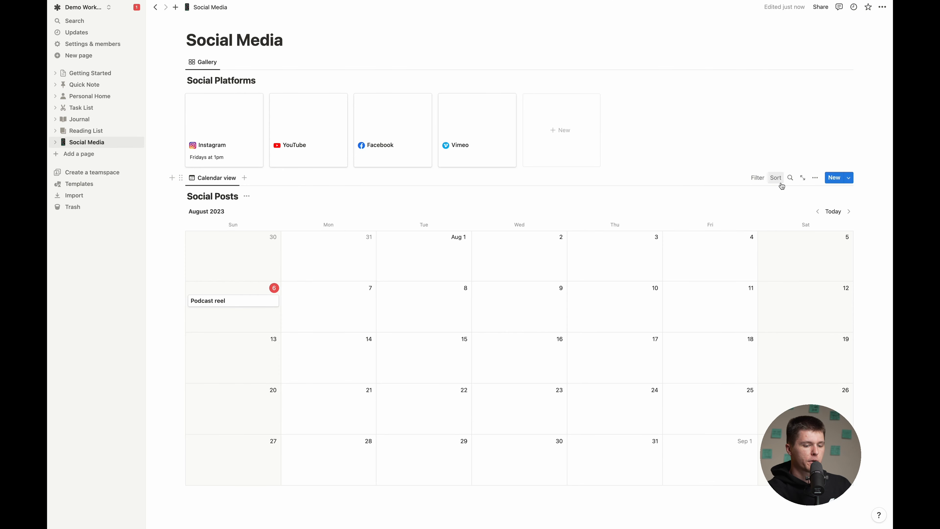
Show the Date property on the Social Posts calendar cards and hide it again.
click(814, 178)
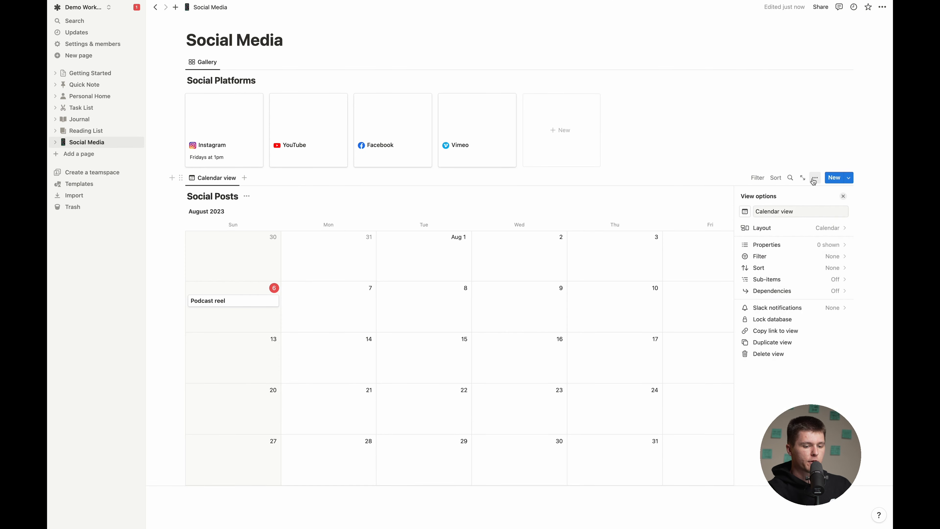
click(793, 245)
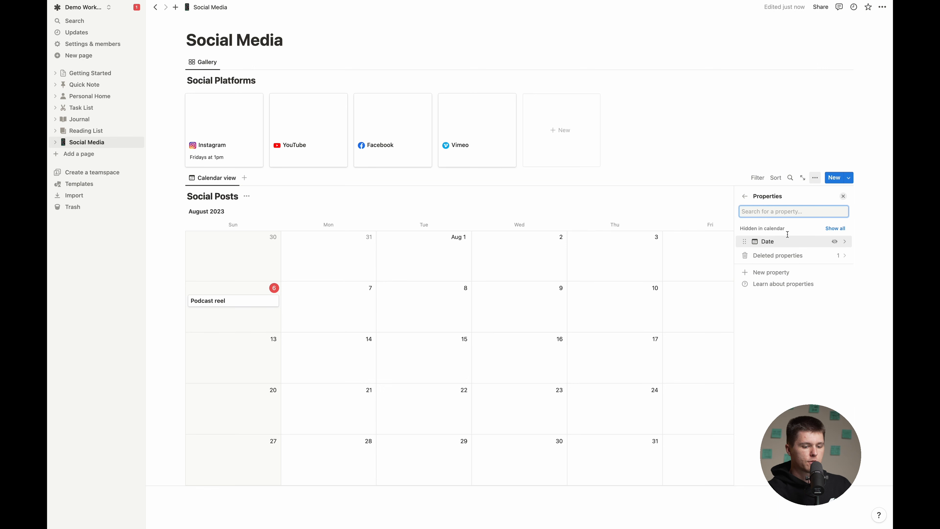
click(834, 242)
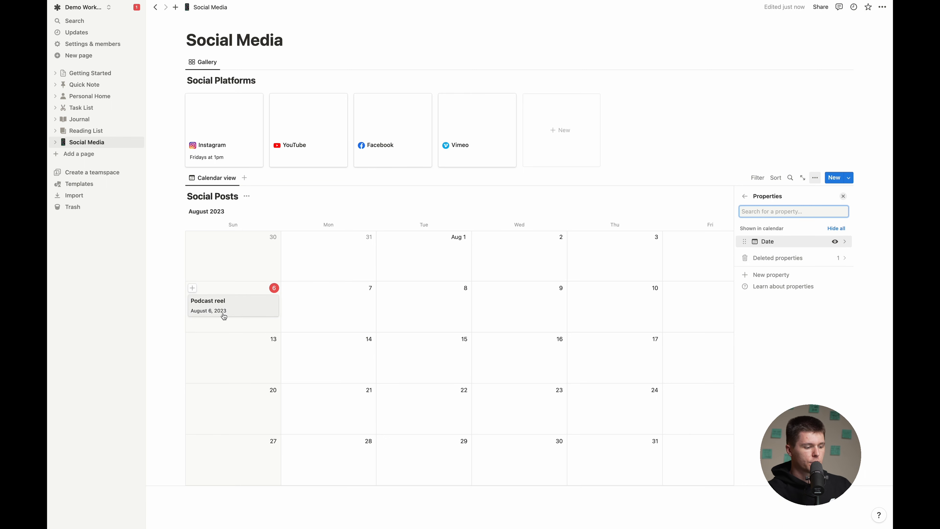
click(835, 242)
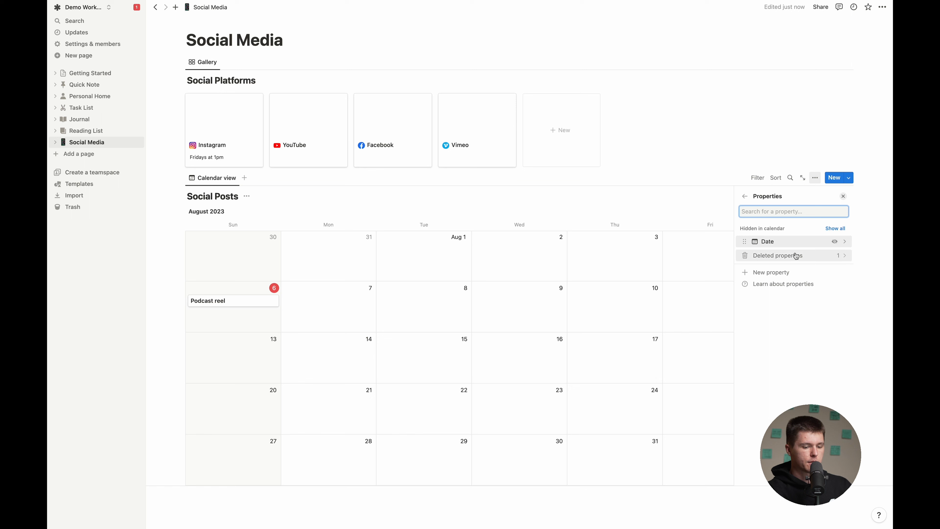
Add a new property of type Status to the Social Posts database.
click(796, 272)
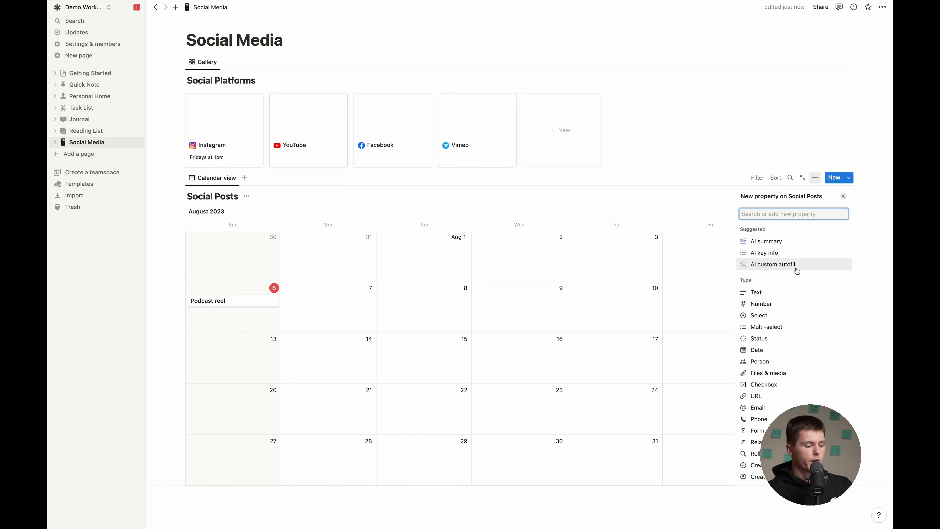
scroll(797, 272, down, 2)
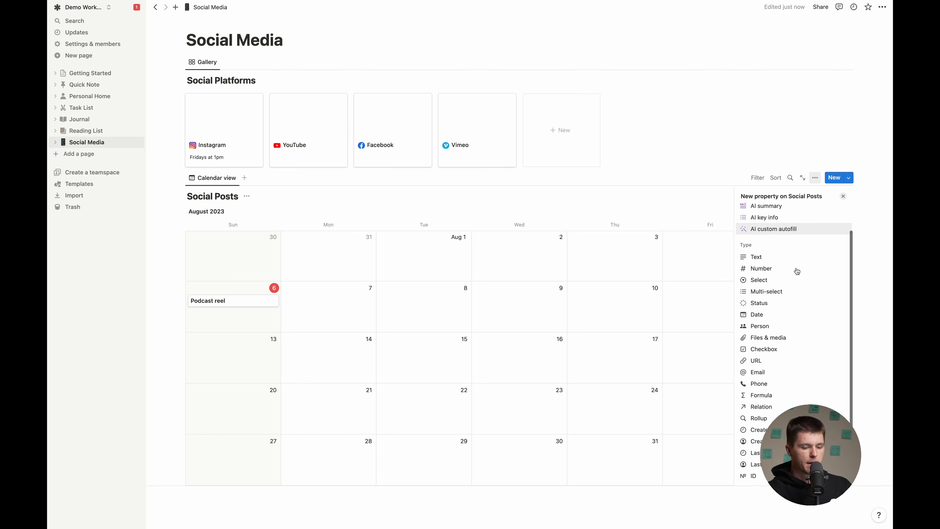
click(793, 289)
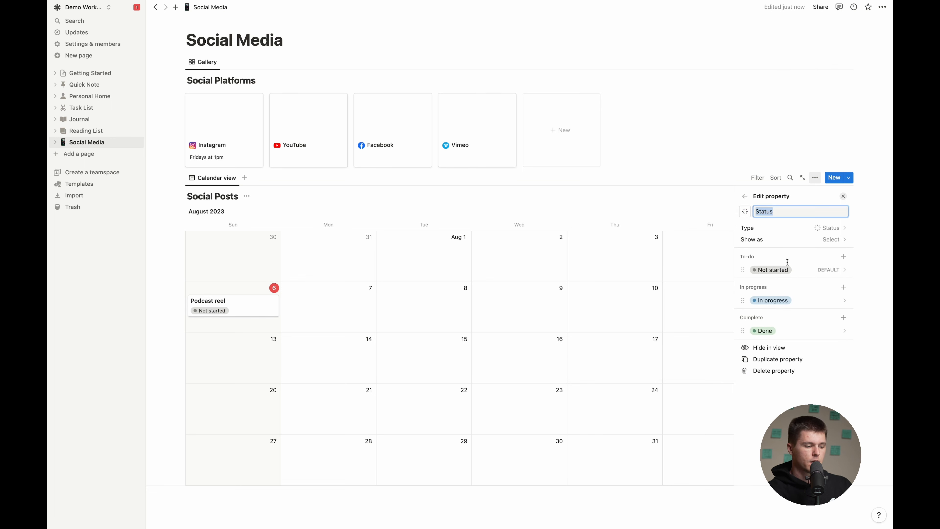
Rename the "Not started" option in the Status property's To-do group to "Idea".
click(784, 269)
text(Idea)
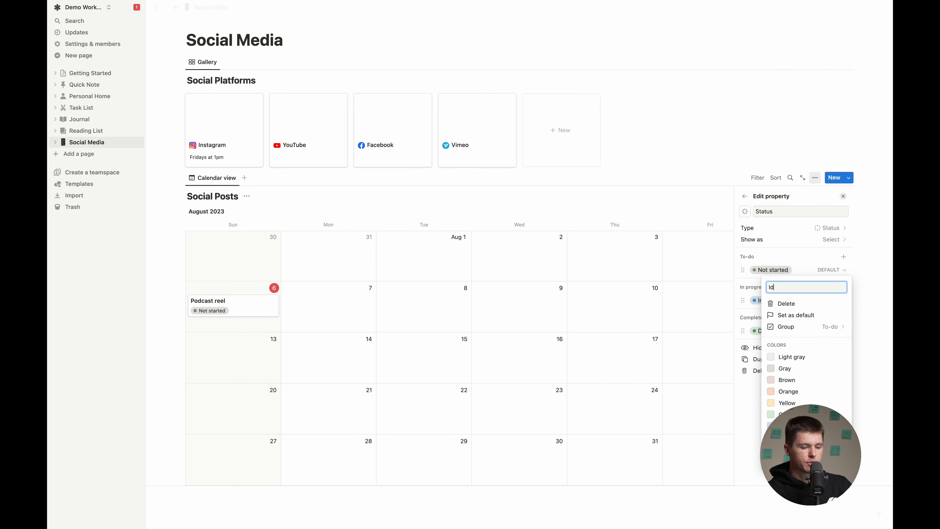
key(Return)
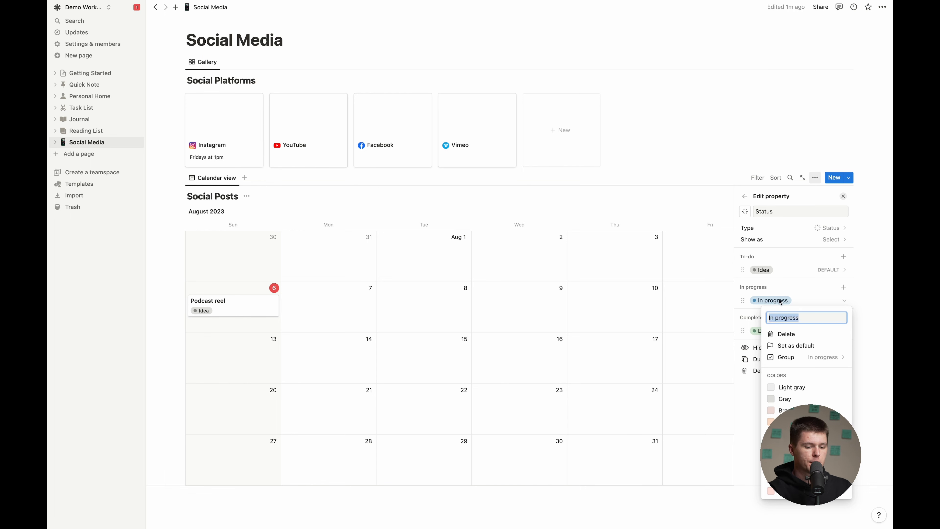
click(781, 286)
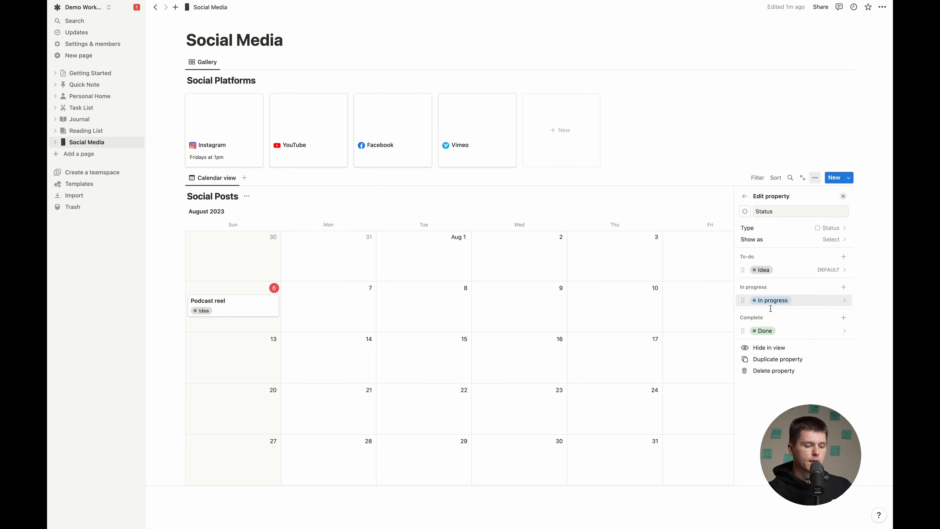
Rename the "In progress" option in the Status property's In progress group to "Scheduled".
click(799, 302)
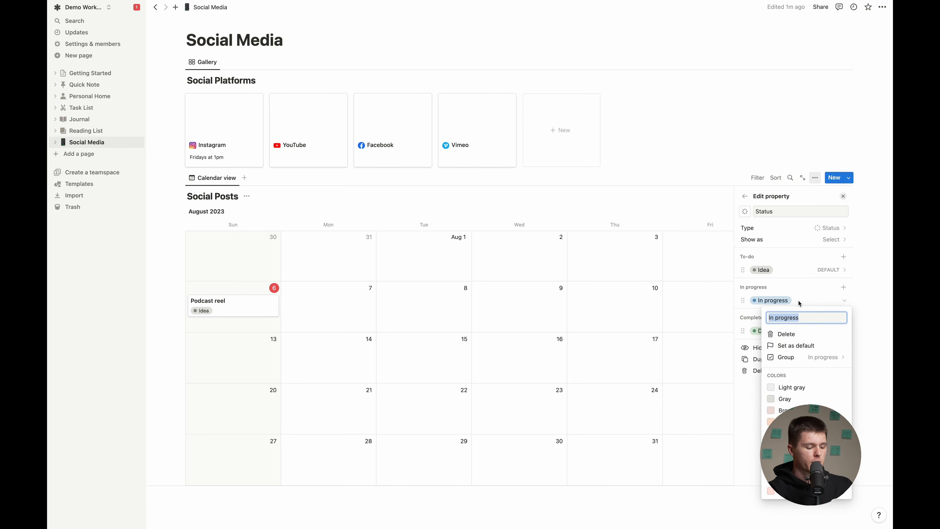
text(SChedu)
key(alt+BackSpace)
text(Scheduled)
key(Return)
Add "In Progress" and "Ready to Post" as new options in the Status property's In progress group.
click(844, 287)
text(In P)
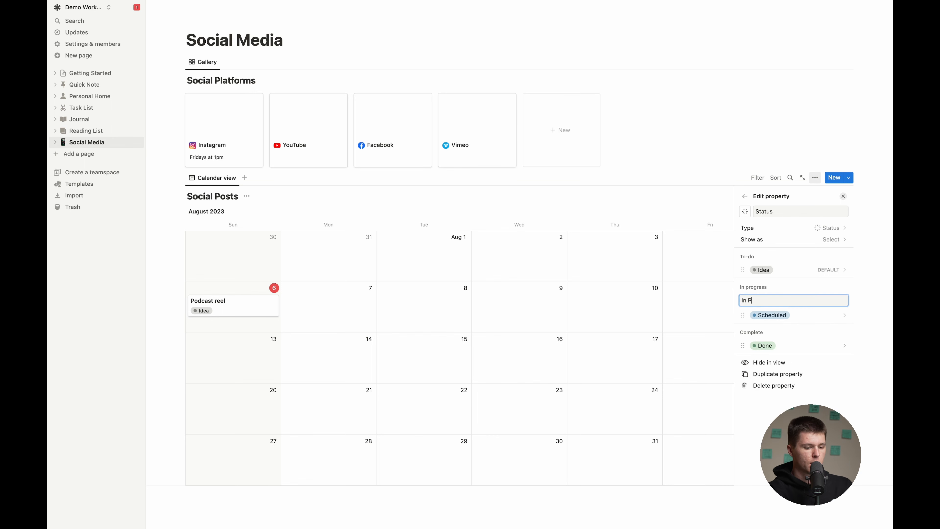
text(rogress)
key(Return)
text(Read)
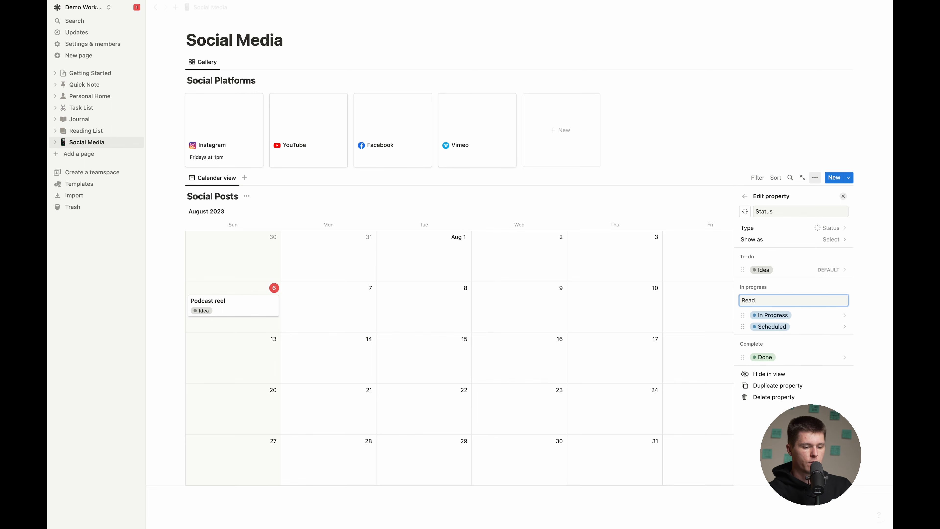
text(y to Post)
key(Return)
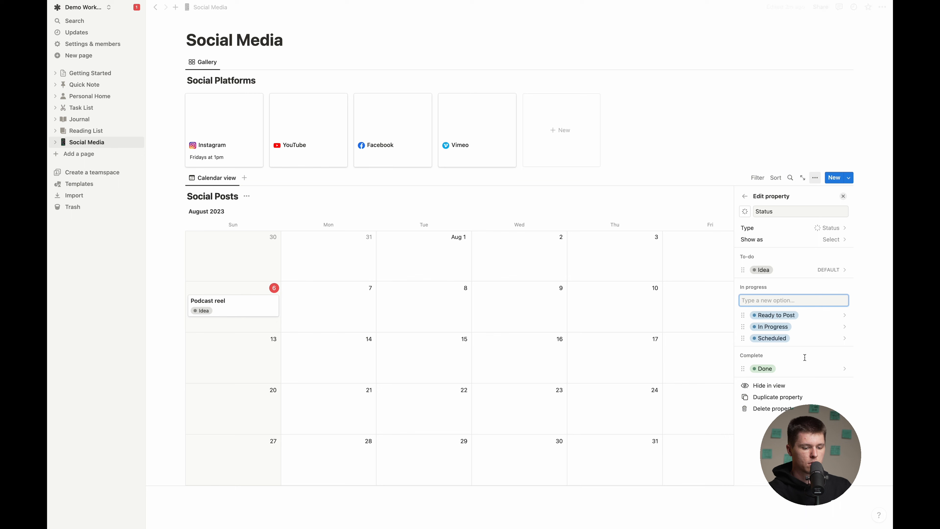
Rename the "Done" option in the Complete group to "Posted" and move "Ready to Post" below "Scheduled" in the In progress group.
click(785, 369)
text(P)
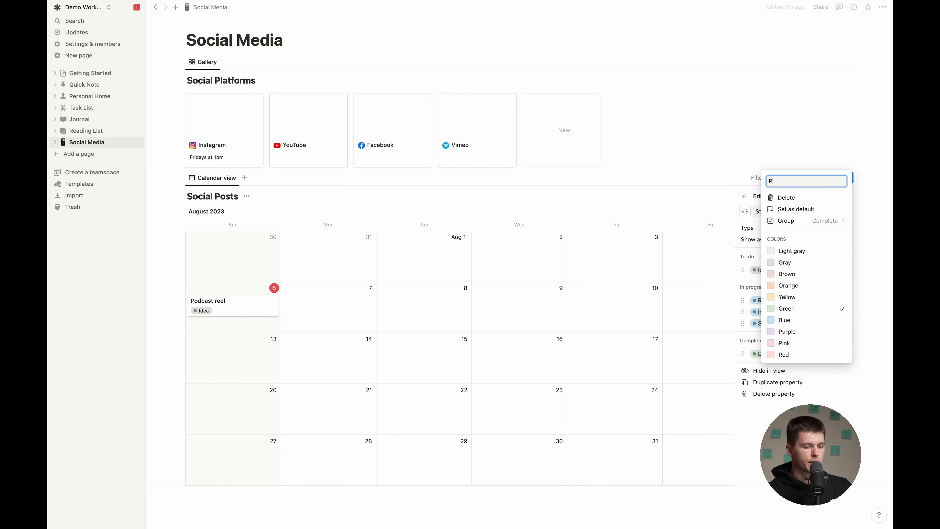
text(osted)
key(Return)
drag(743, 300, 744, 324)
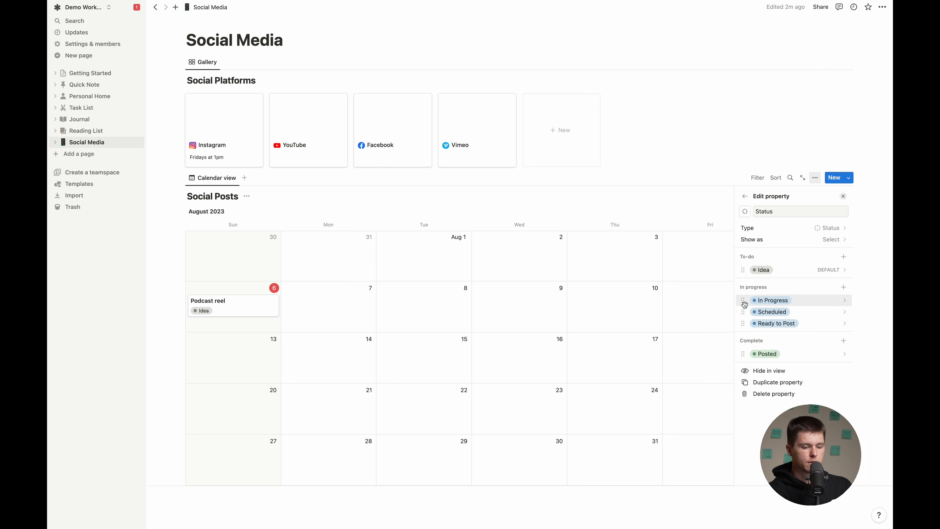
Set the "In Progress" status option's color to brown and the "Scheduled" option's color to purple.
click(774, 300)
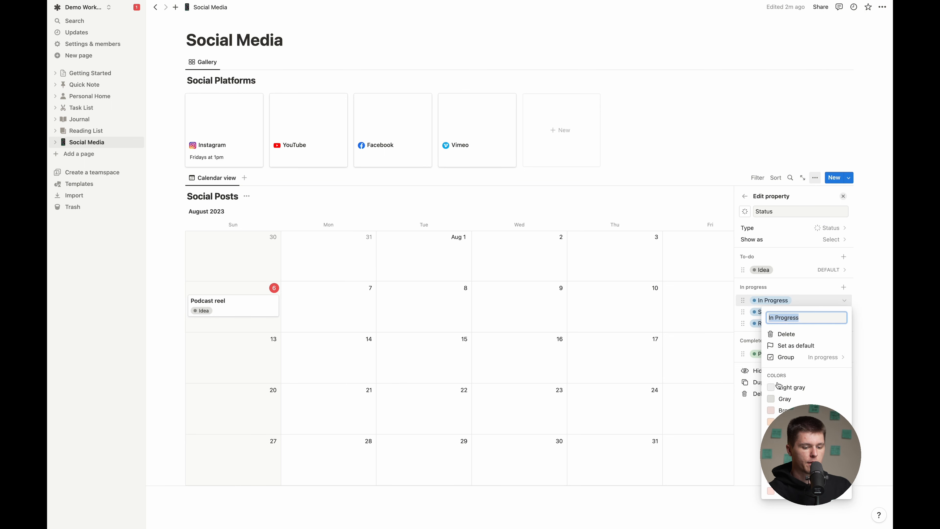
click(790, 410)
key(Escape)
click(767, 315)
click(791, 479)
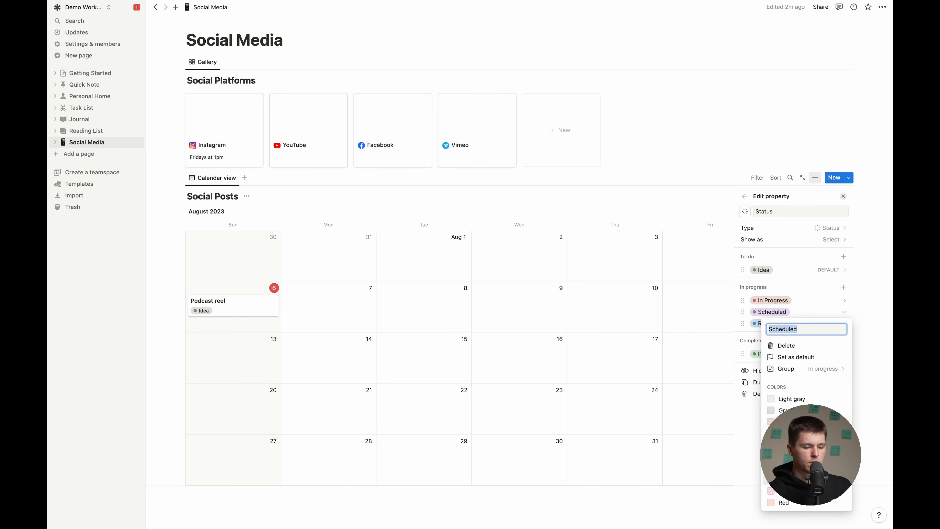
click(720, 408)
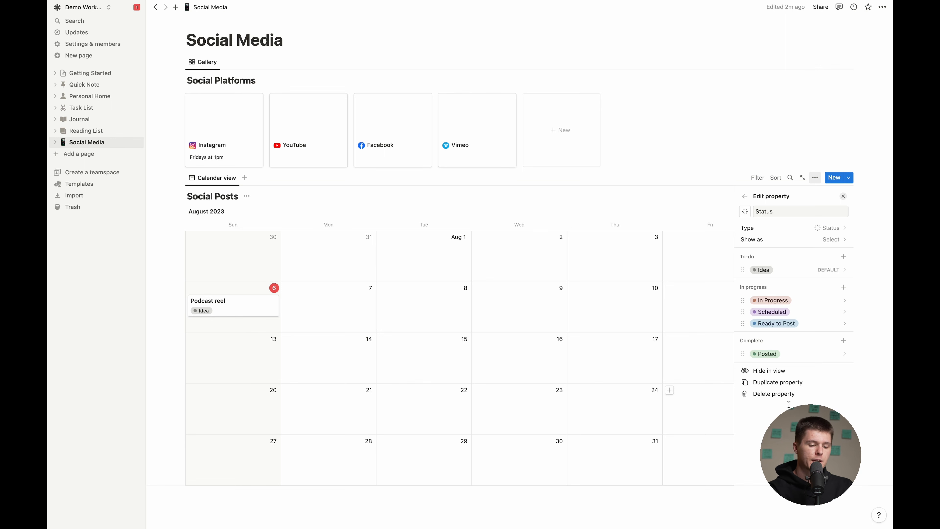
Add a "Ready to Schedule" option to the In progress group, place it between "Scheduled" and "Ready to Post", and close the property settings.
click(843, 287)
text(Ready )
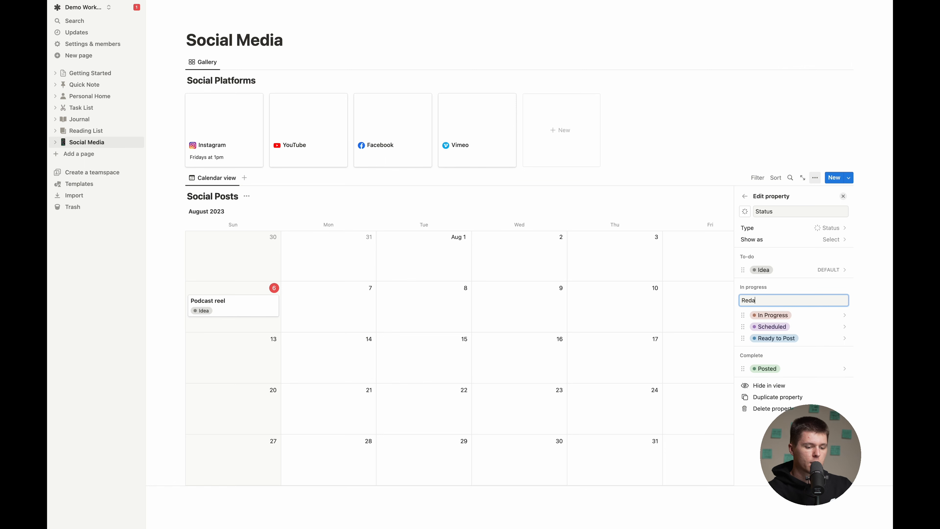
text(to Schedule)
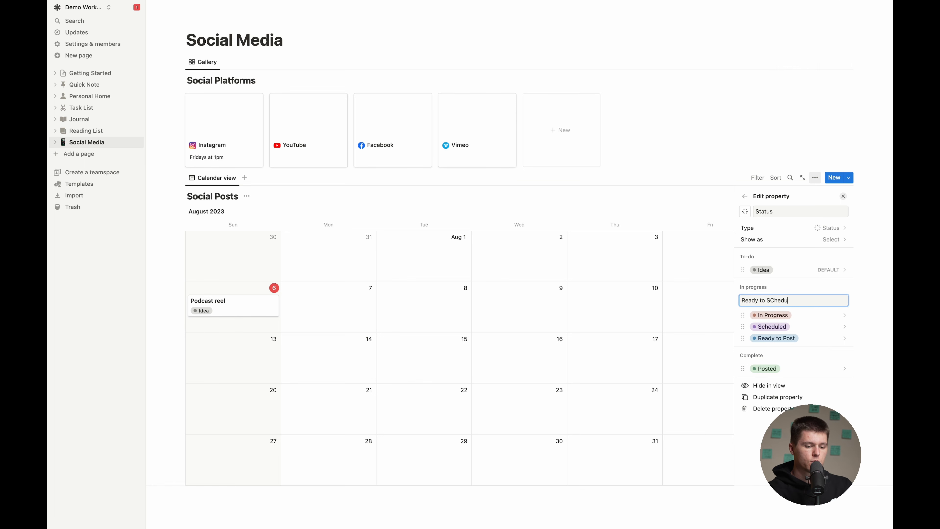
key(Return)
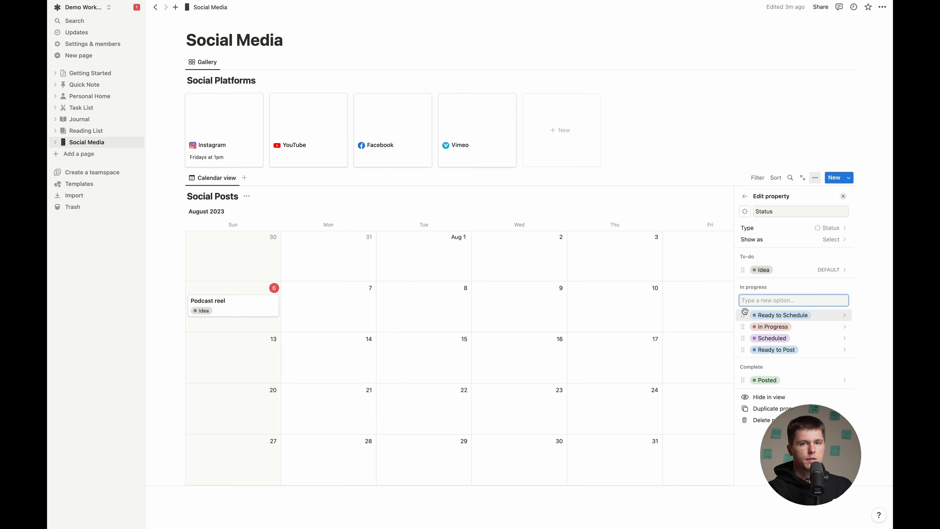
drag(745, 311, 745, 339)
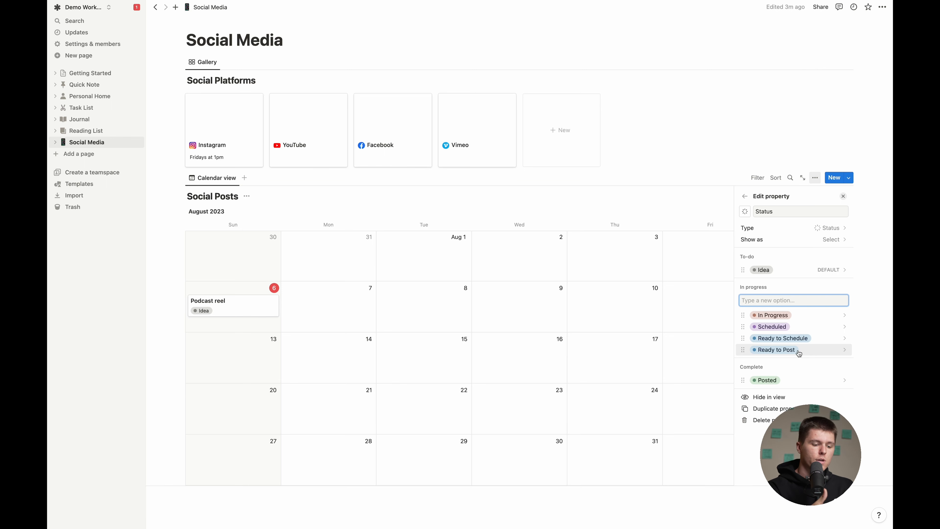
click(844, 196)
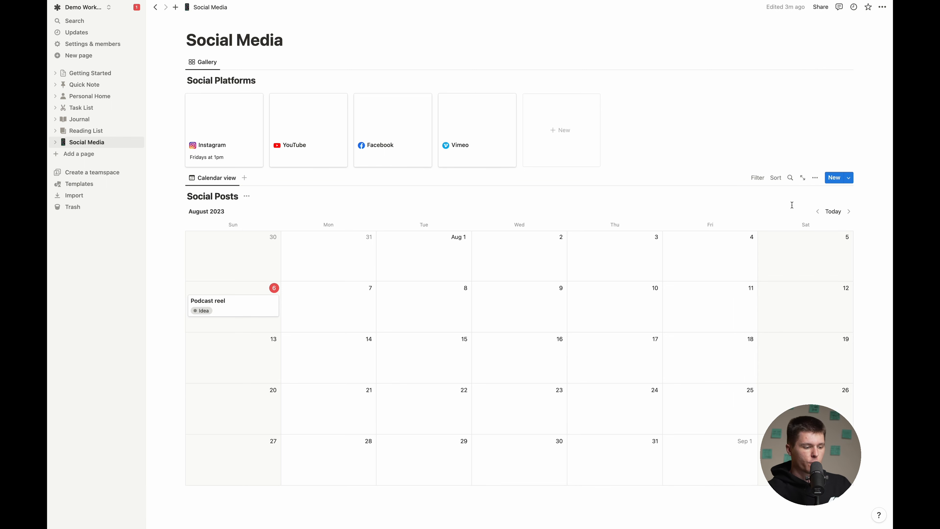
Start a new Relation property on the Social Posts database that relates to the Social Platforms database.
click(816, 178)
click(794, 246)
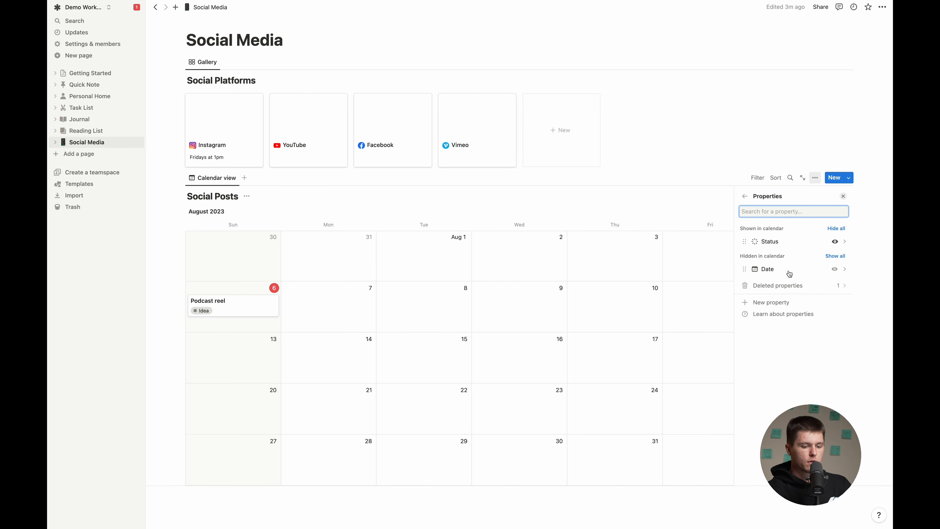
click(790, 302)
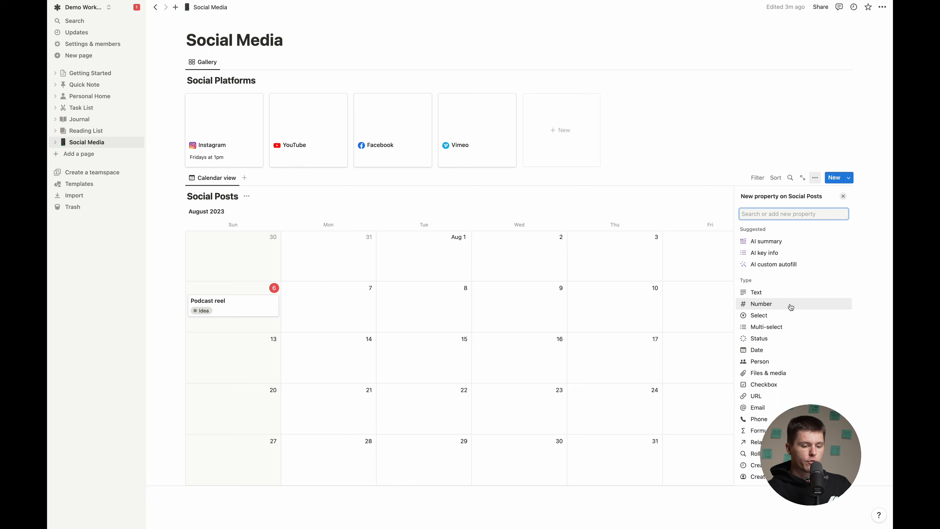
text(rela)
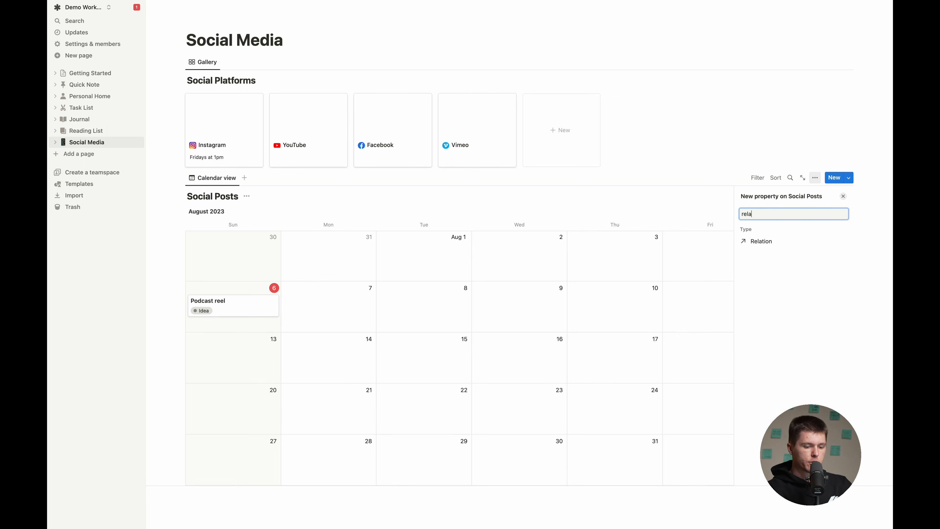
click(798, 246)
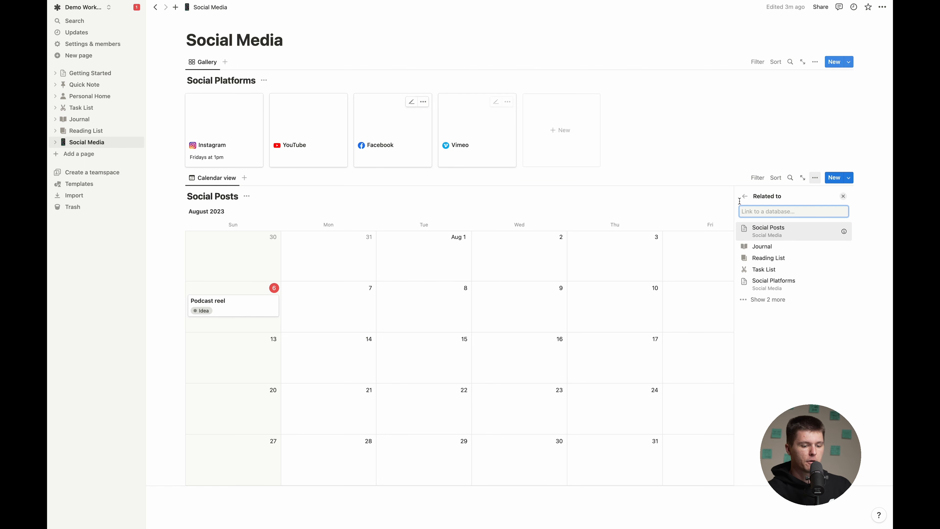
click(796, 283)
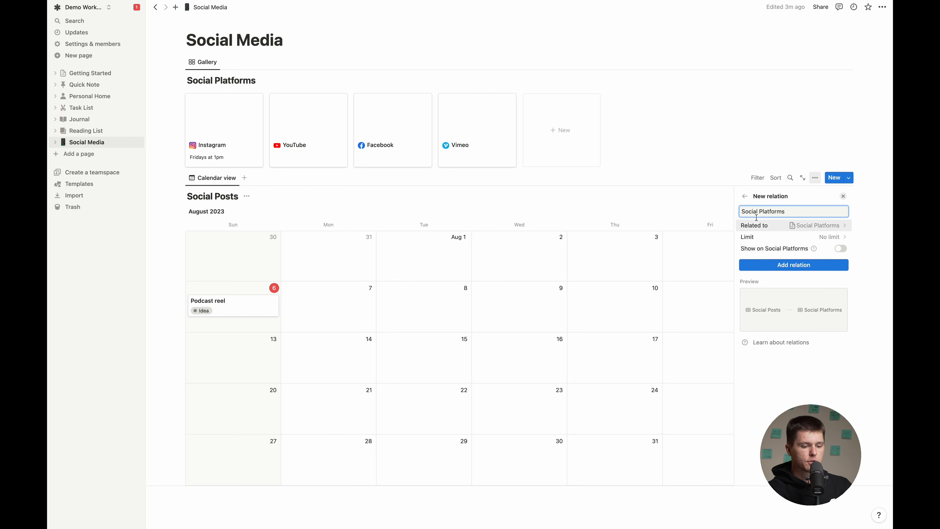
Name the new relation "Platform".
click(759, 211)
key(BackSpace)
key(BackSpace)
key(BackSpace)
key(BackSpace)
key(BackSpace)
key(BackSpace)
key(BackSpace)
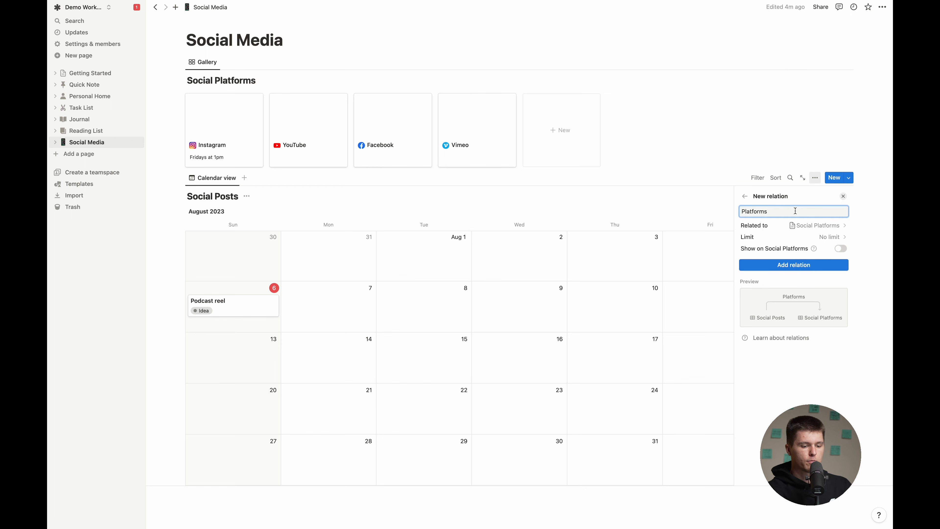
key(BackSpace)
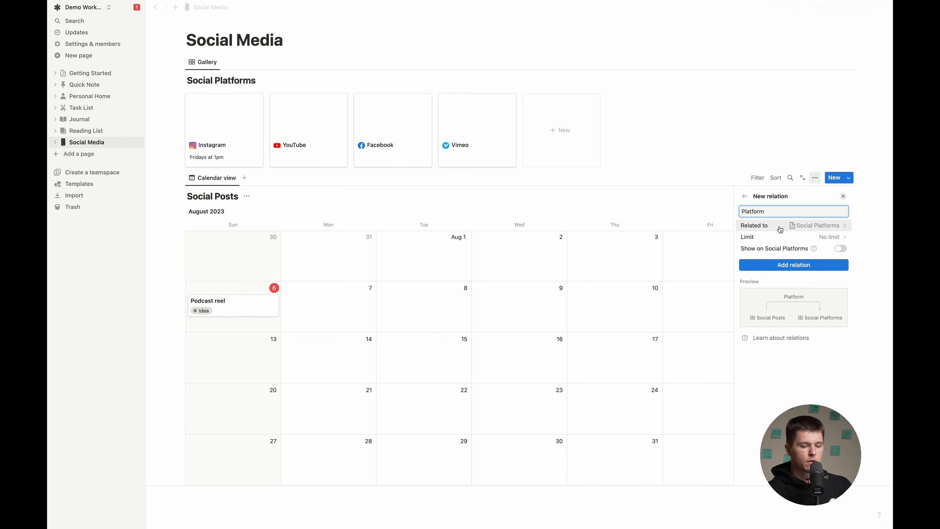
Add the relation with its related property shown on Social Platforms, and show Platform on the Social Posts calendar cards.
click(842, 251)
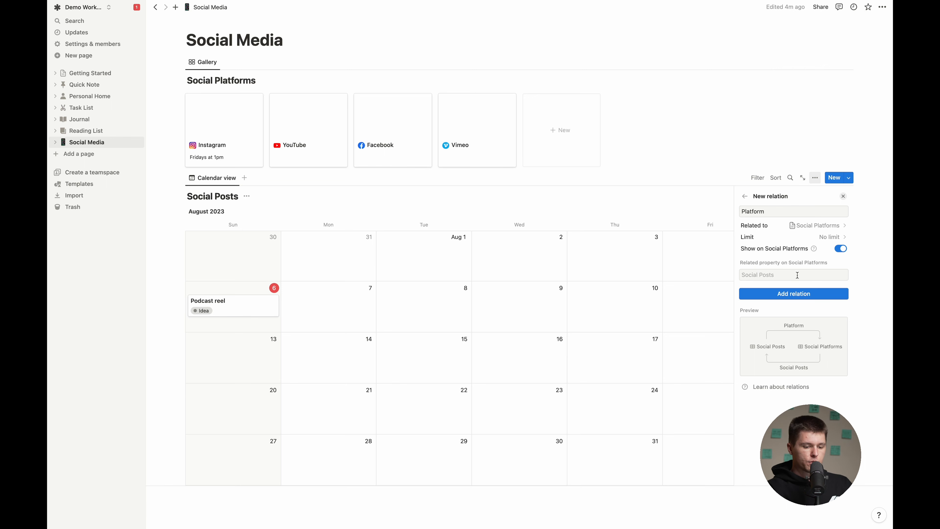
click(794, 293)
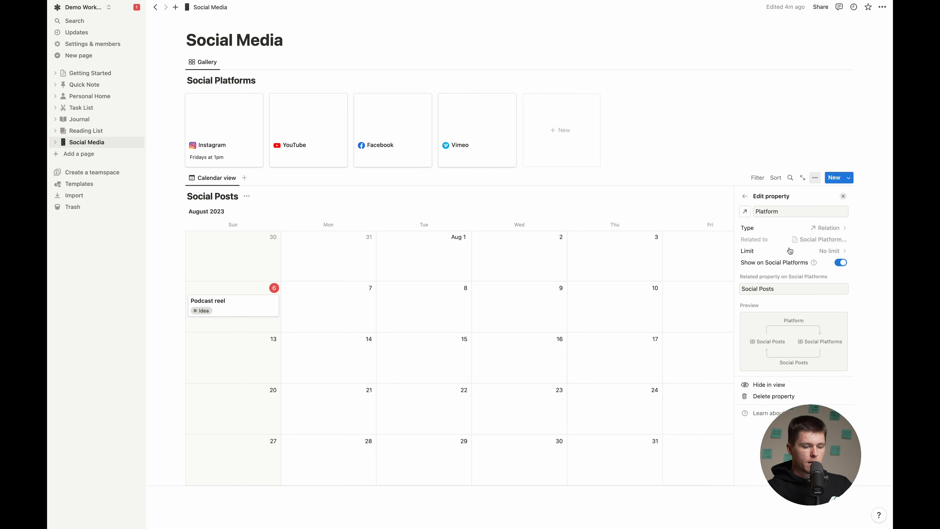
click(843, 198)
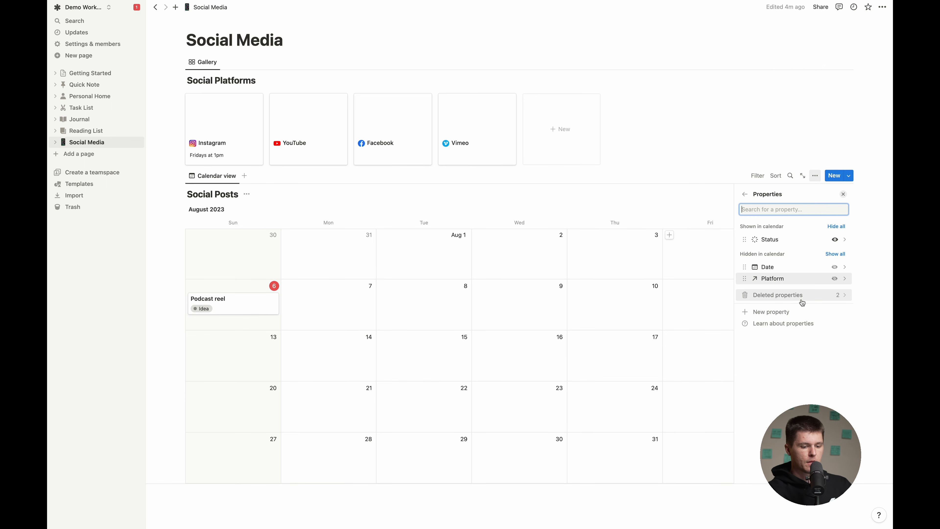
click(835, 278)
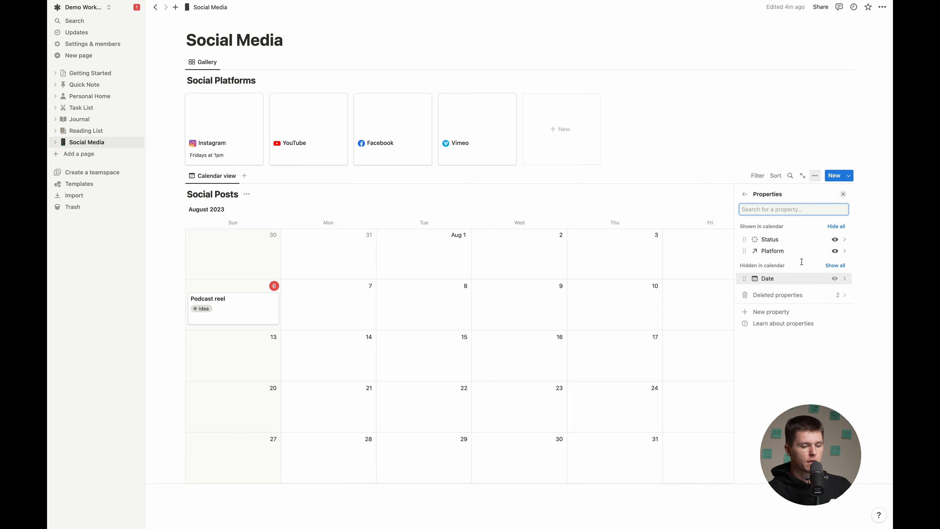
click(806, 312)
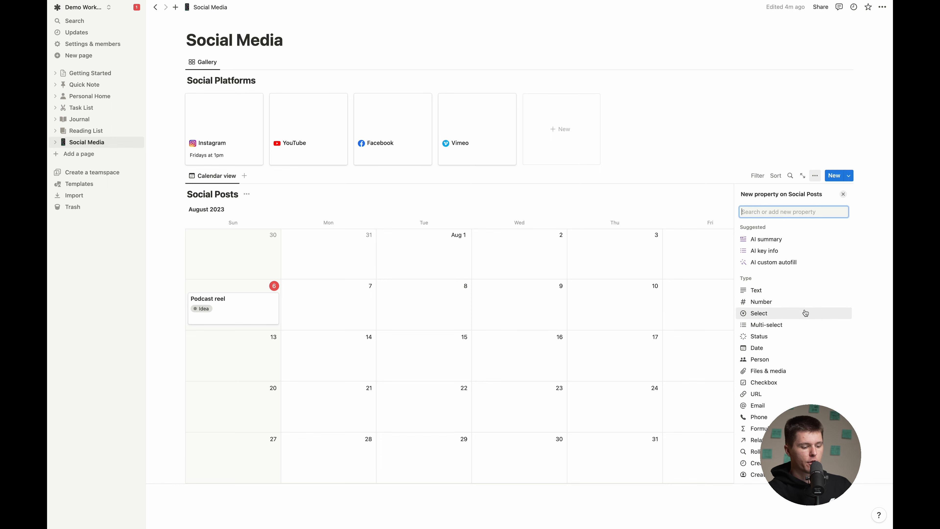
text(rel)
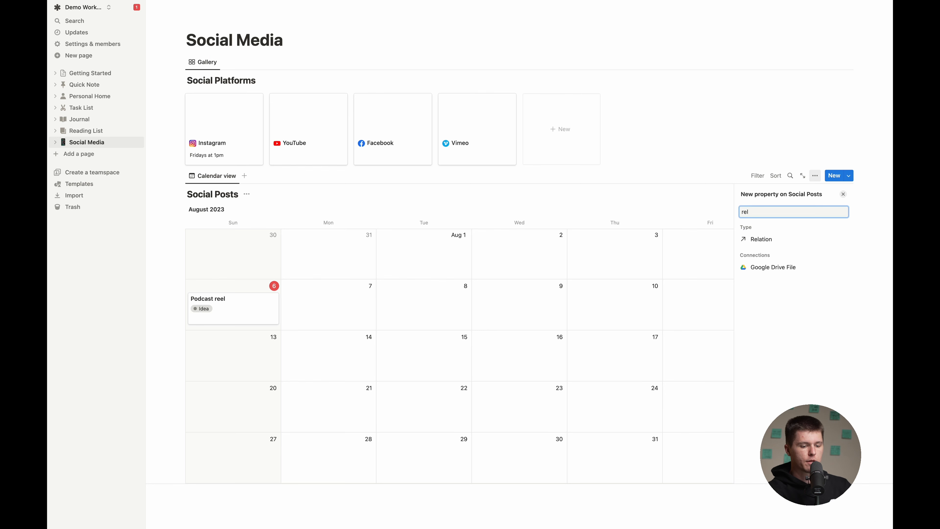
click(762, 239)
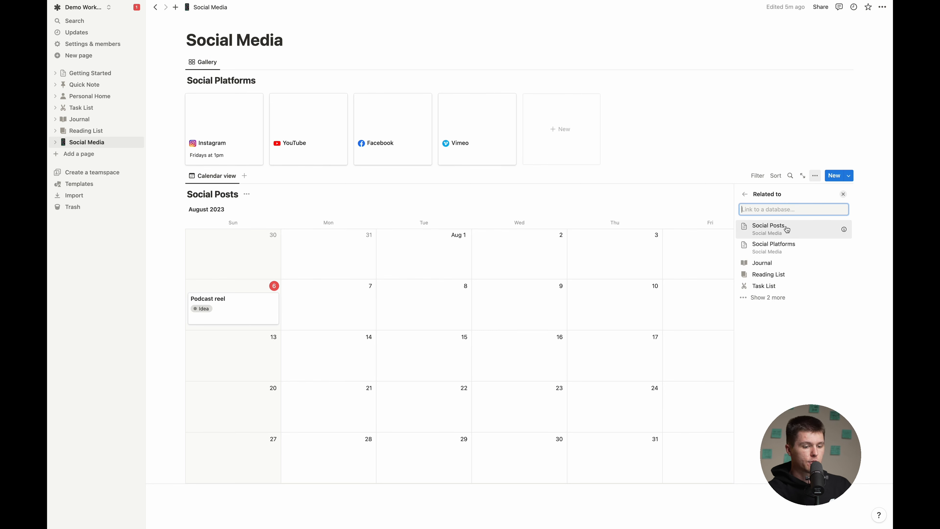
click(787, 230)
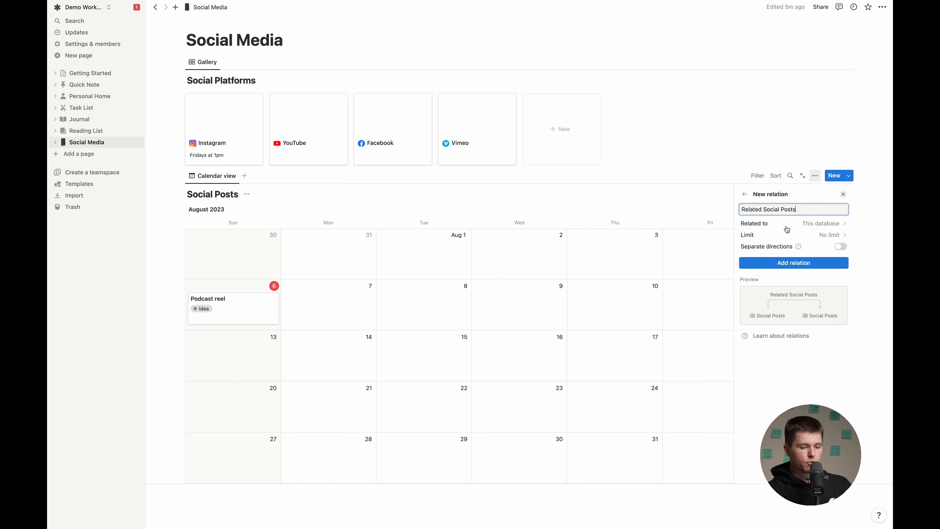
double_click(767, 208)
key(BackSpace)
key(BackSpace)
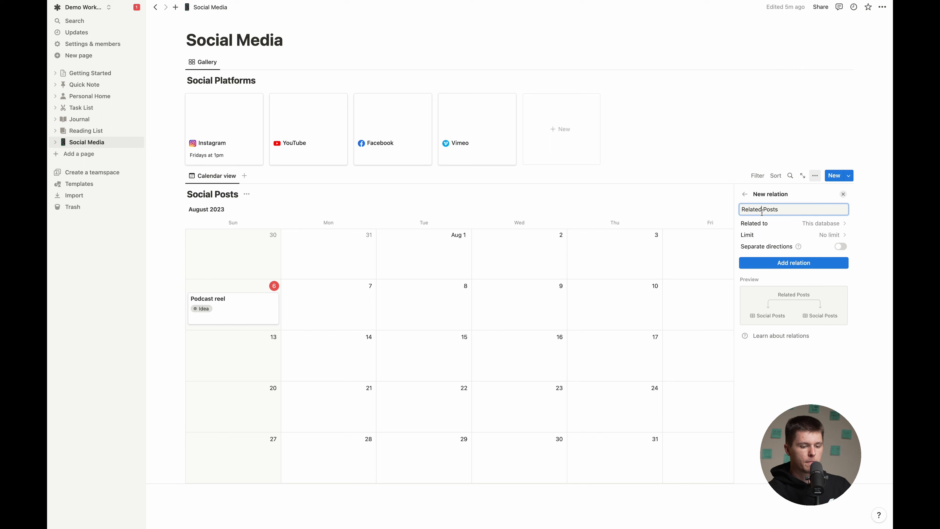
click(800, 365)
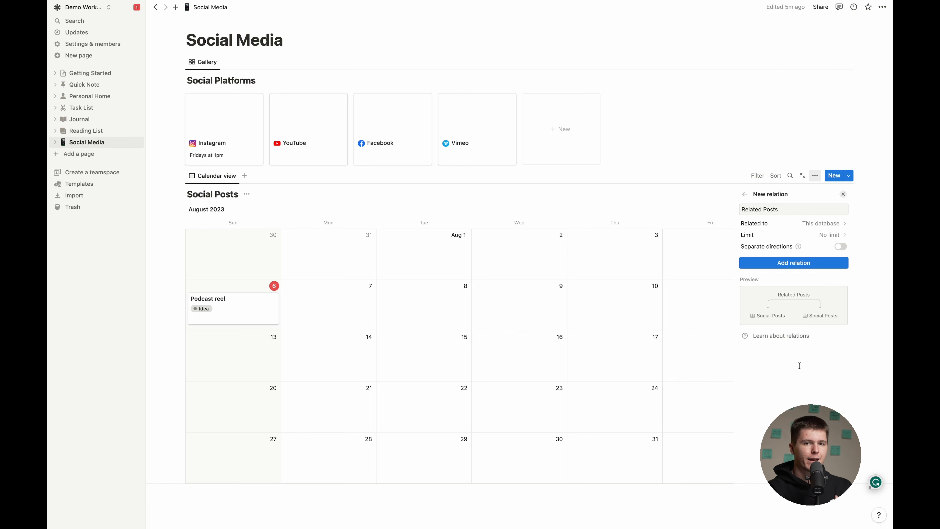
click(843, 196)
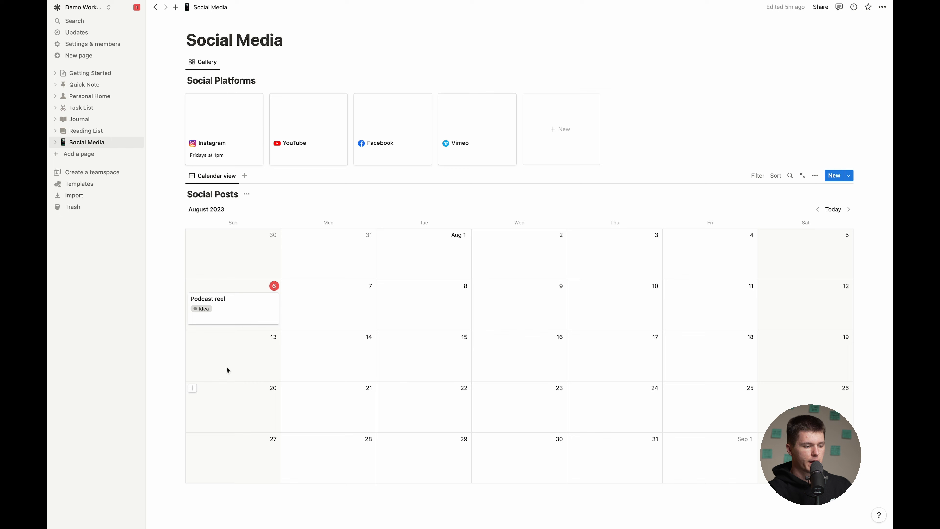
Open the Podcast reel entry and link Instagram in its Platform property.
click(247, 309)
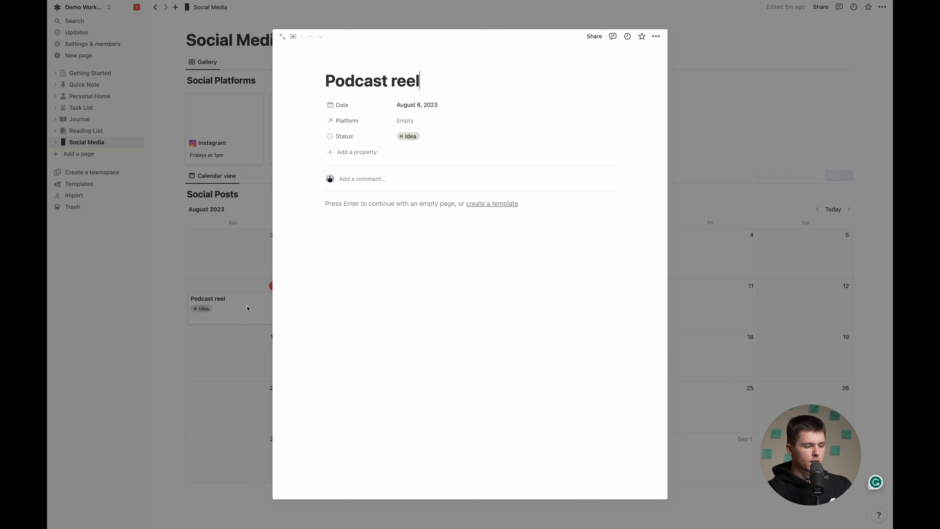
click(416, 121)
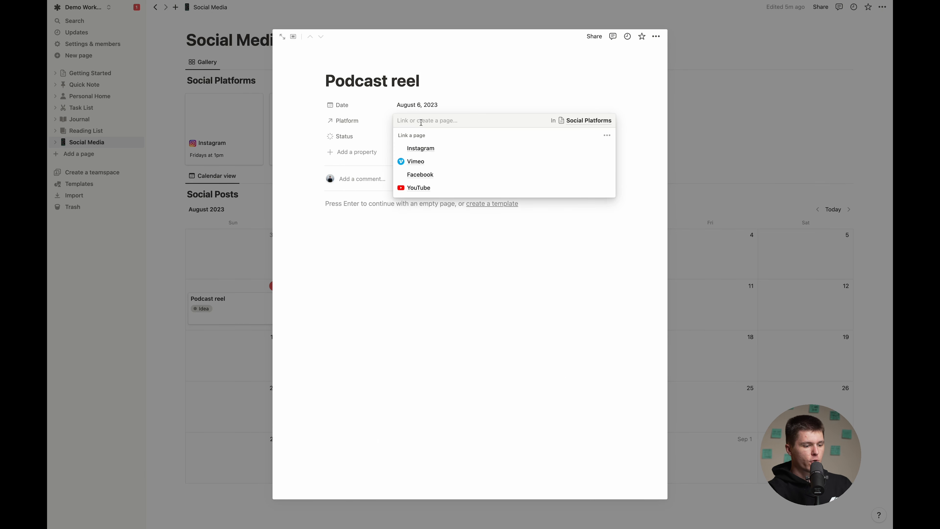
click(606, 148)
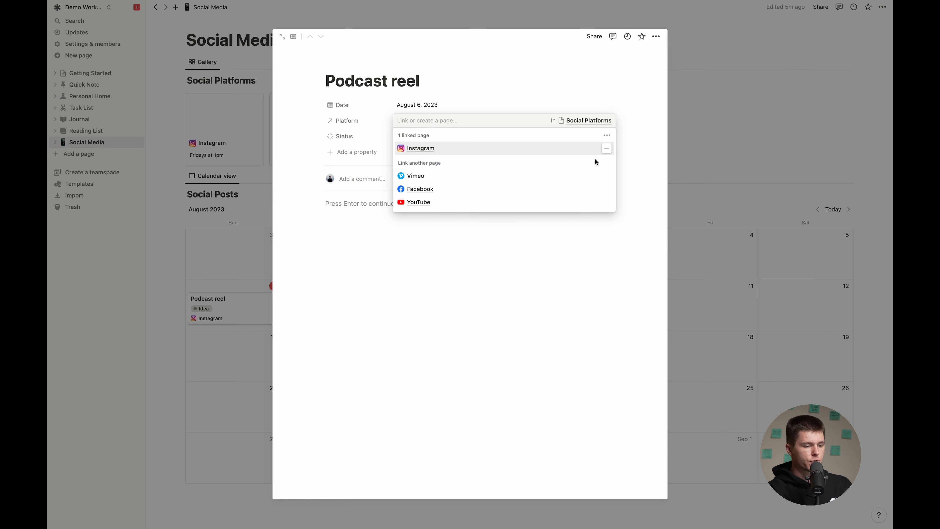
Link YouTube as a second platform in the Podcast reel entry's Platform property.
click(606, 202)
click(529, 281)
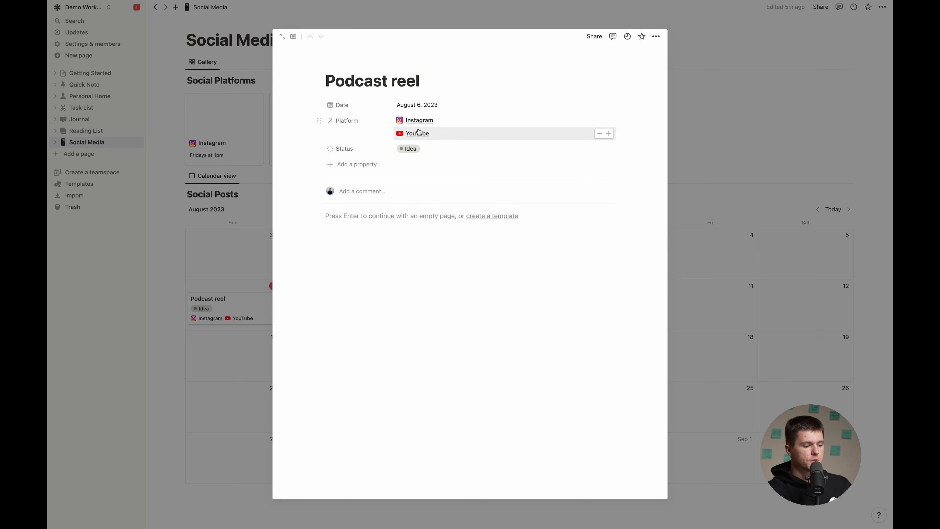
Add a Heading 1 reading "Title" to the Podcast reel page body, with the placeholder line "[sermon title]" below it.
click(427, 304)
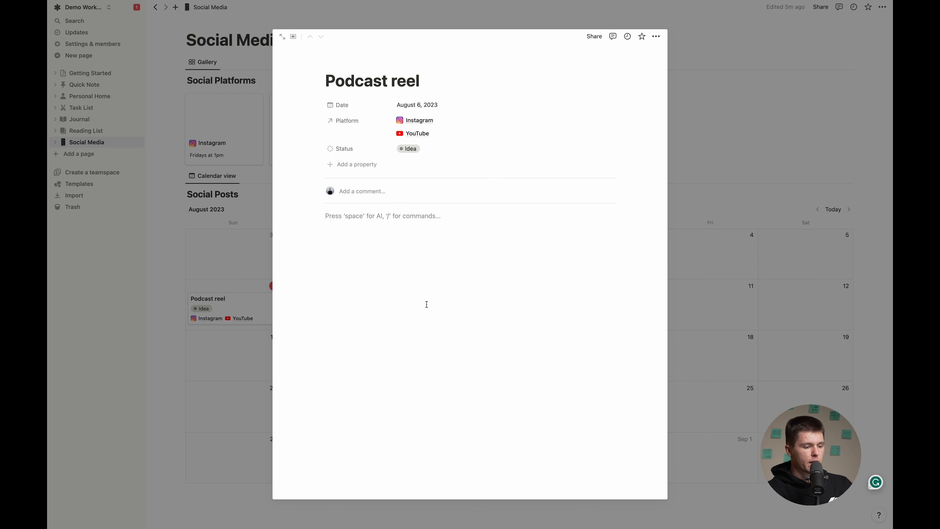
text(/)
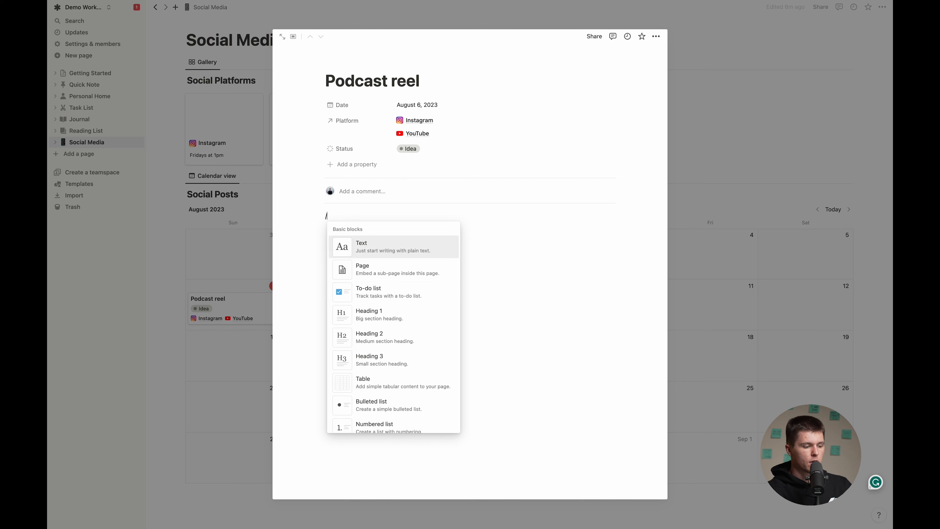
scroll(399, 309, down, 2)
scroll(426, 309, up, 2)
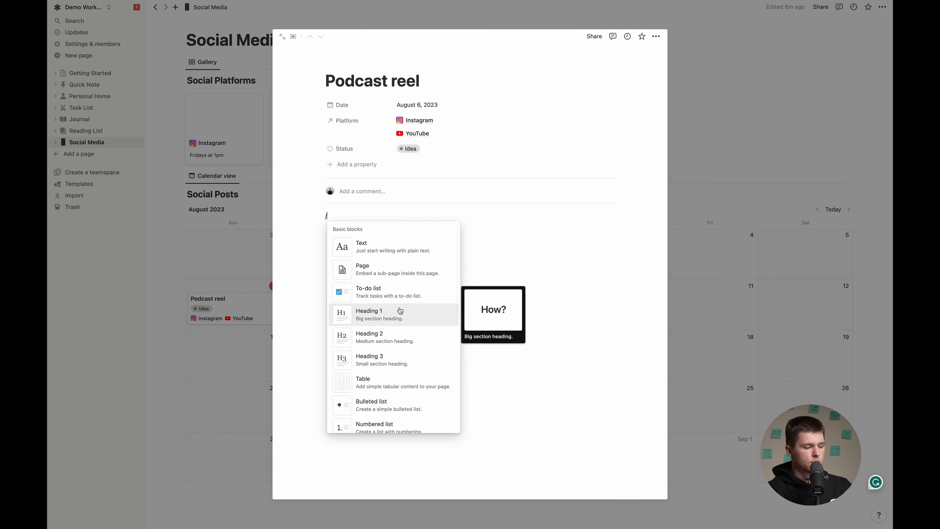
text(h1)
key(Return)
text(Title)
key(Return)
text([sermon title)
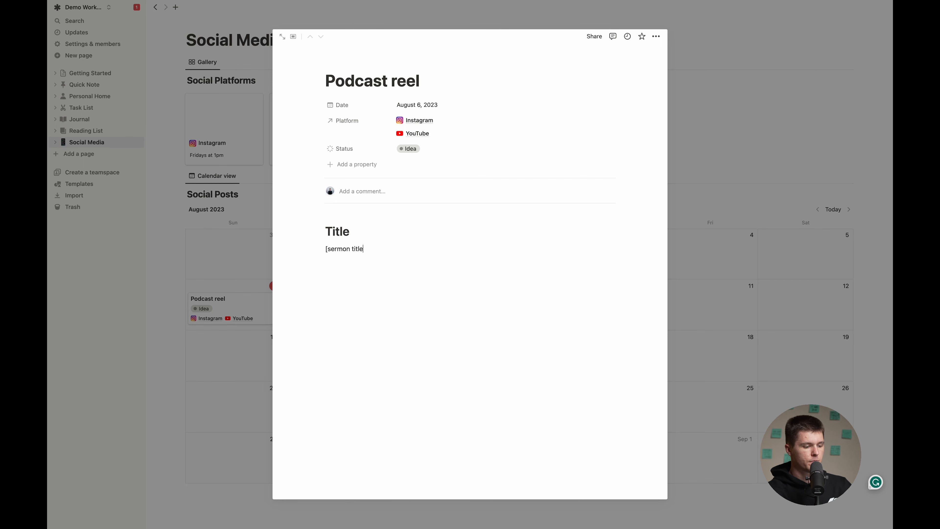
key(Return)
text(/imag)
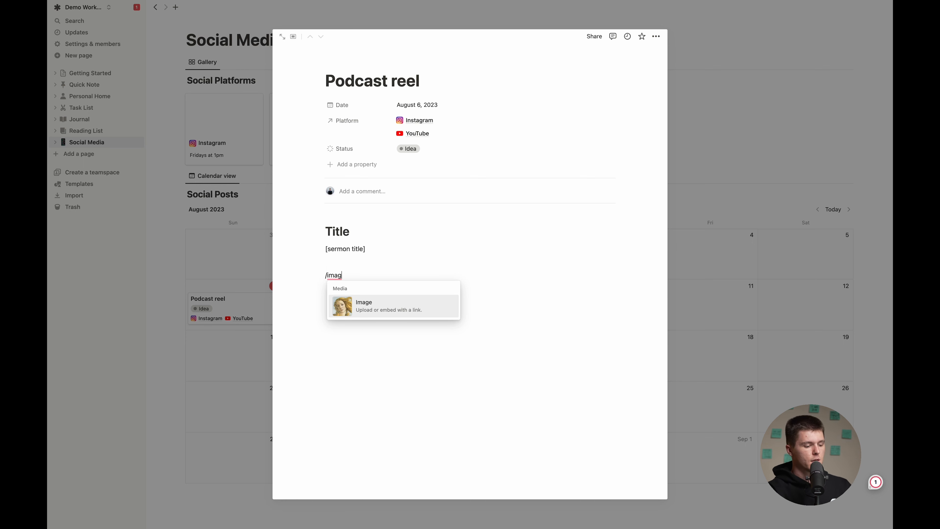
key(BackSpace)
key(BackSpace)
key(BackSpace)
key(BackSpace)
key(BackSpace)
key(BackSpace)
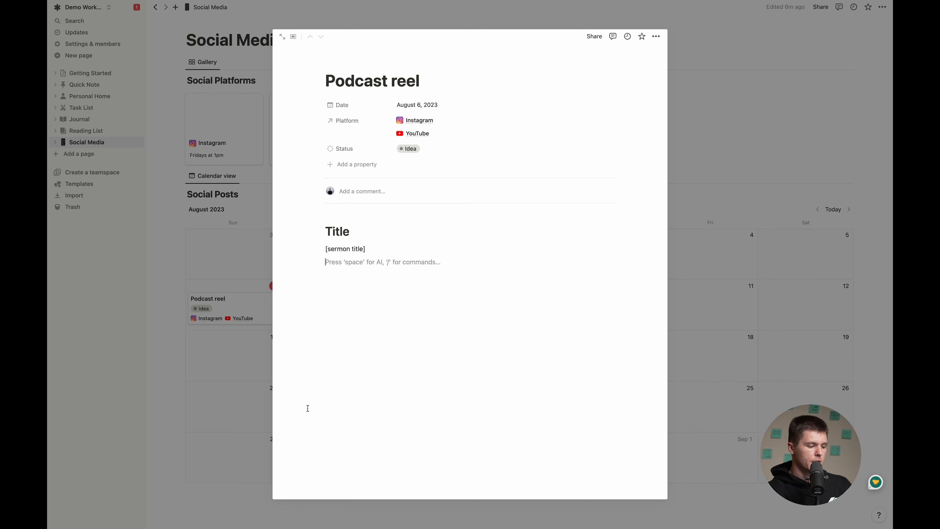
Close the Podcast reel entry and add a table view named "Status" to the Social Posts database.
click(243, 201)
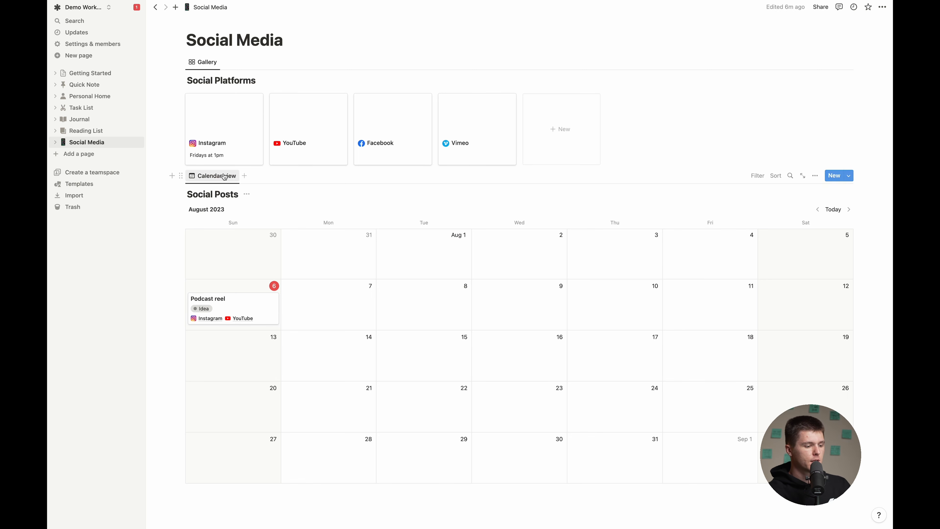
click(245, 176)
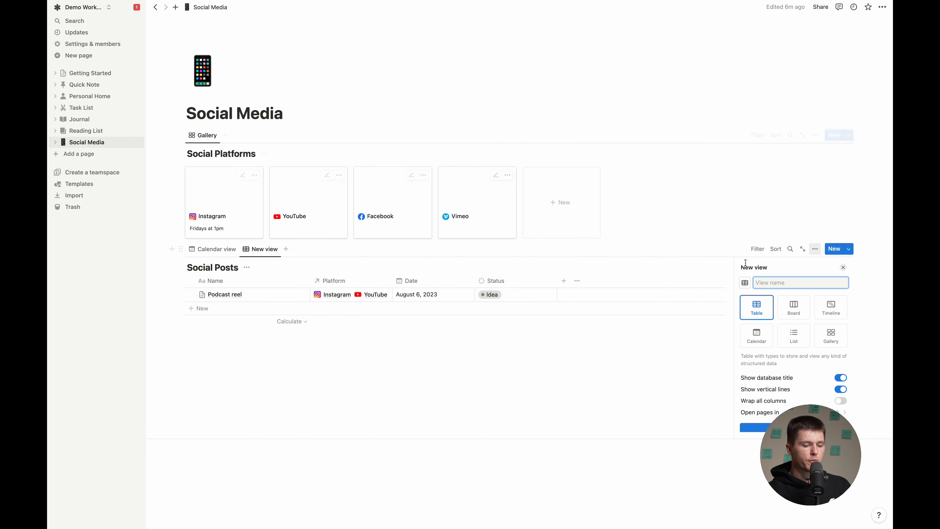
text(Status)
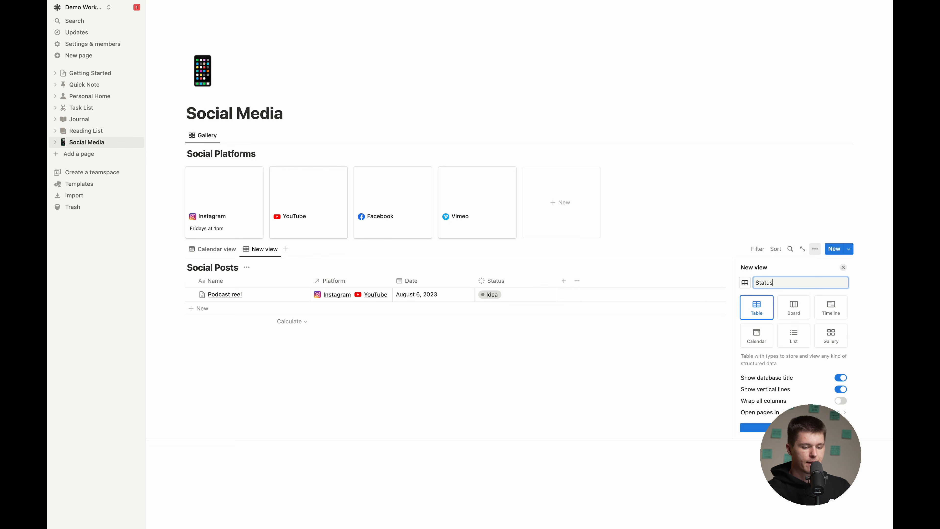
click(755, 427)
click(844, 267)
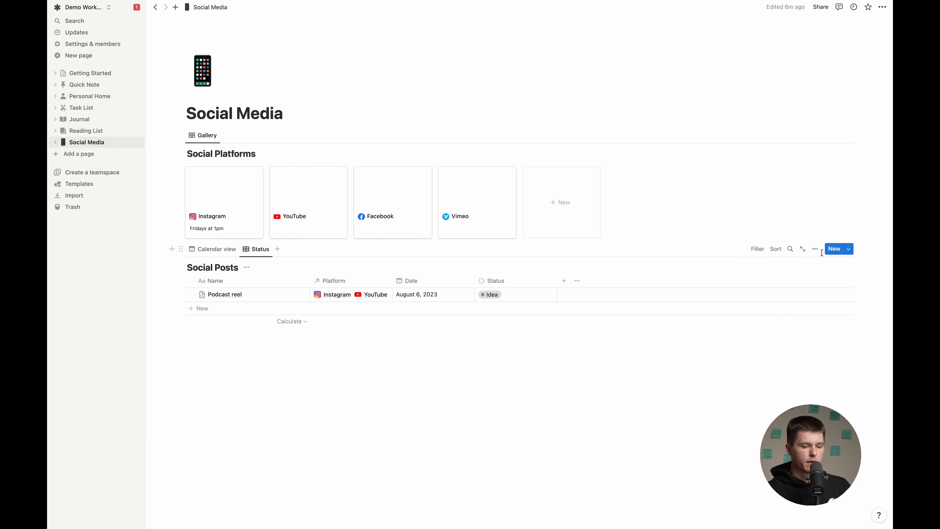
Group the Status view of Social Posts by the Status property.
click(816, 249)
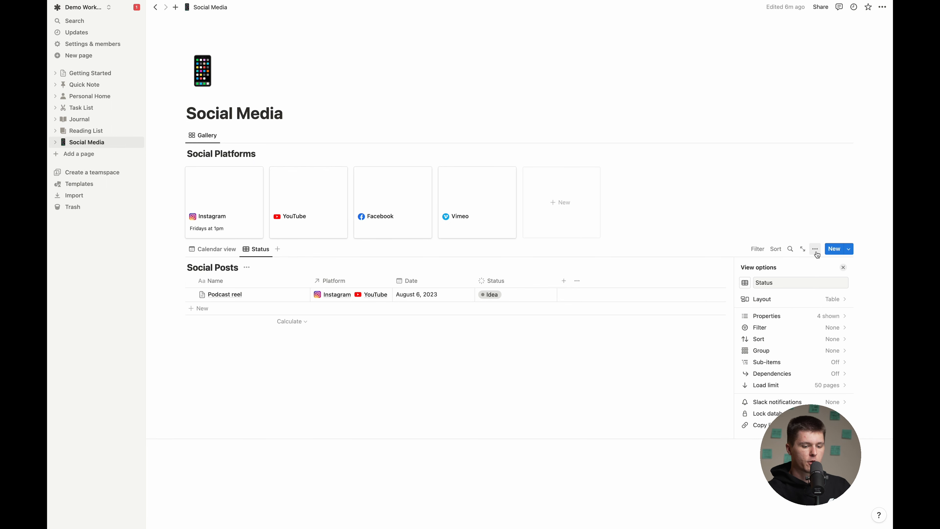
click(814, 355)
click(781, 343)
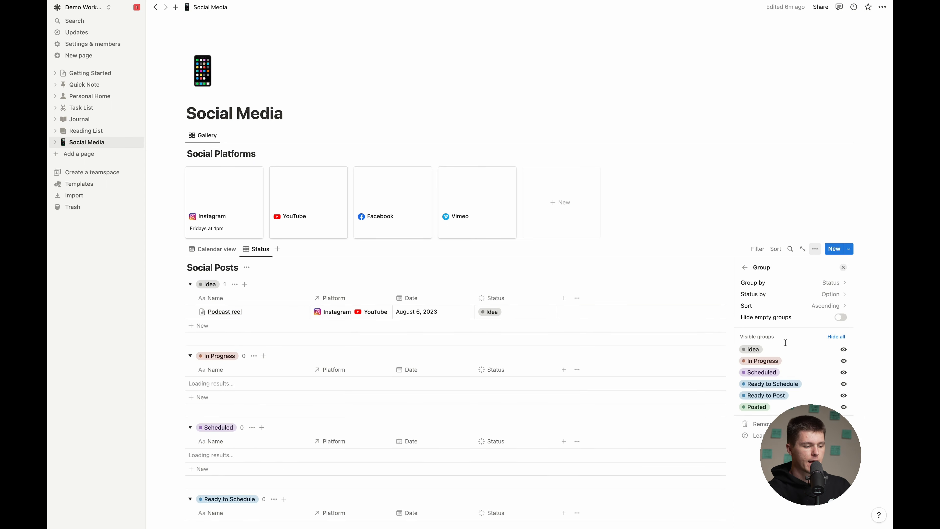
click(843, 267)
Add a post named "Sunday recap carousel" to the In Progress group of the Status view.
scroll(326, 313, down, 4)
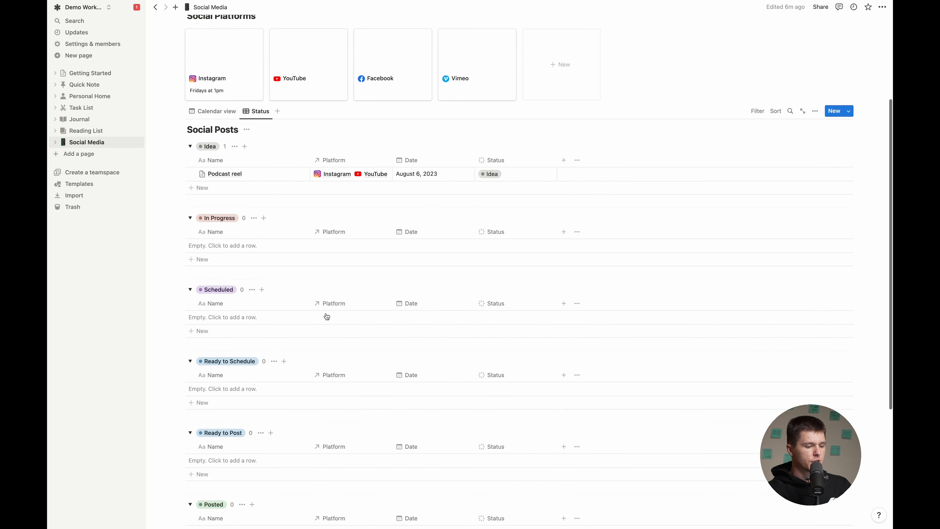
scroll(327, 316, up, 1)
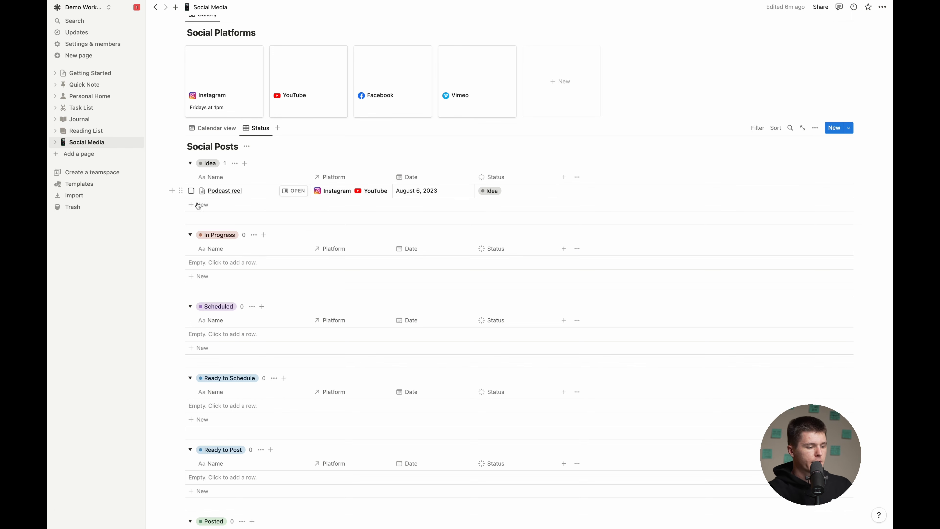
scroll(265, 312, down, 1)
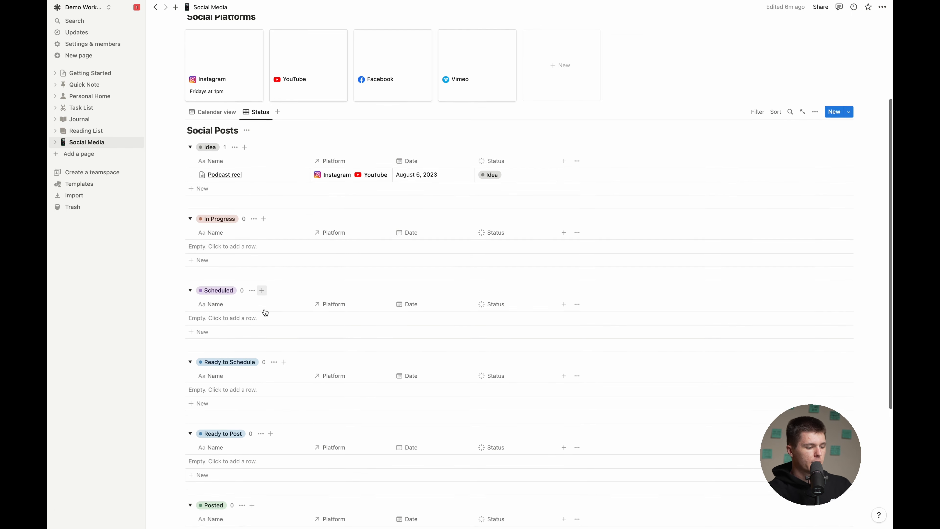
click(276, 243)
text(Sunday recap carousel)
key(Return)
Link Instagram and Facebook as platforms for Sunday recap carousel and set its date to August 7, 2023.
click(348, 241)
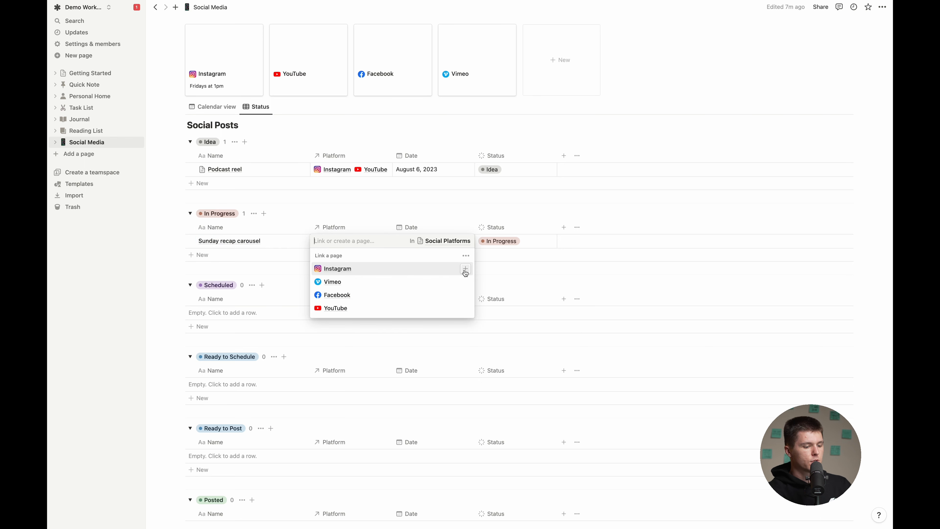
click(466, 269)
click(466, 309)
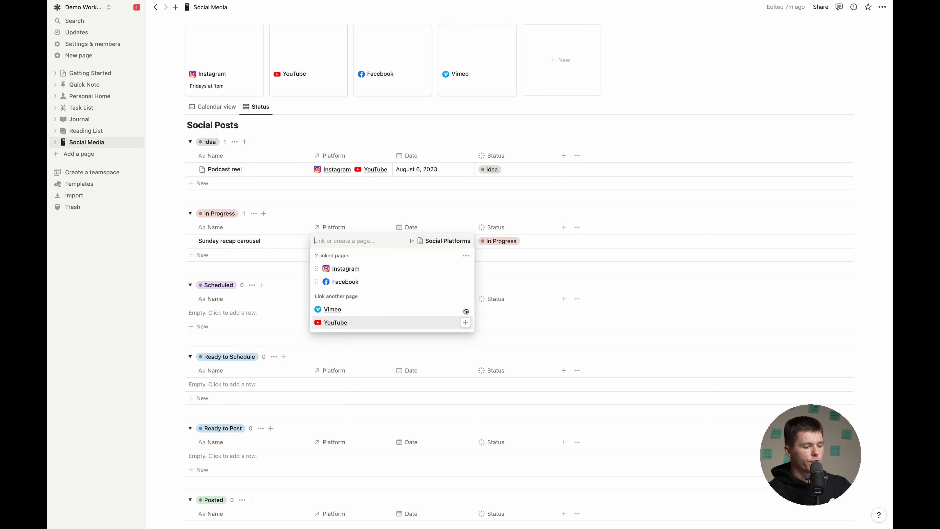
click(357, 196)
click(424, 242)
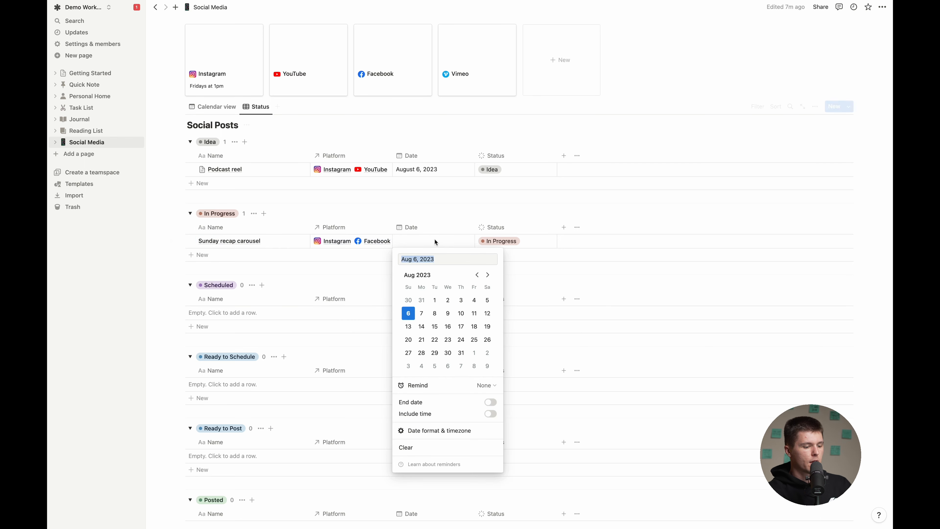
click(419, 318)
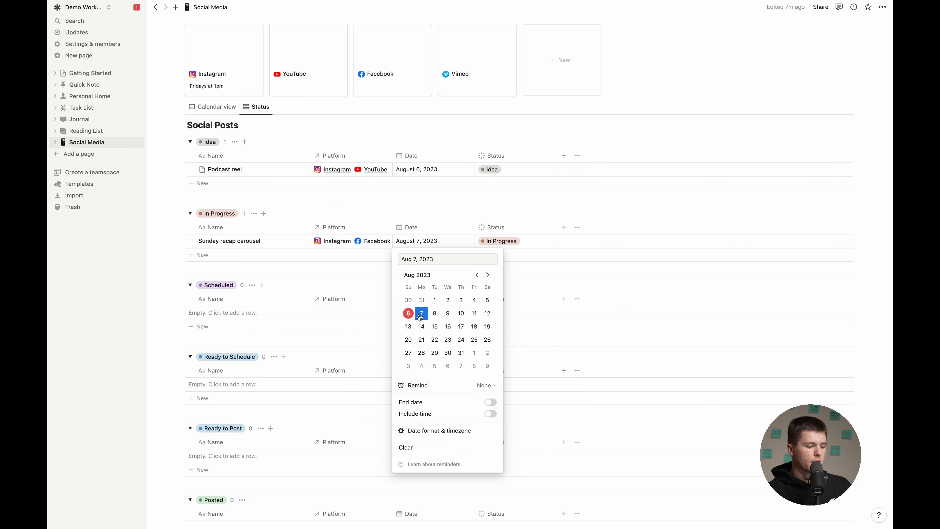
key(Escape)
Return to the Social Posts calendar and create a post named "Sunday message" on August 8, 2023.
click(212, 107)
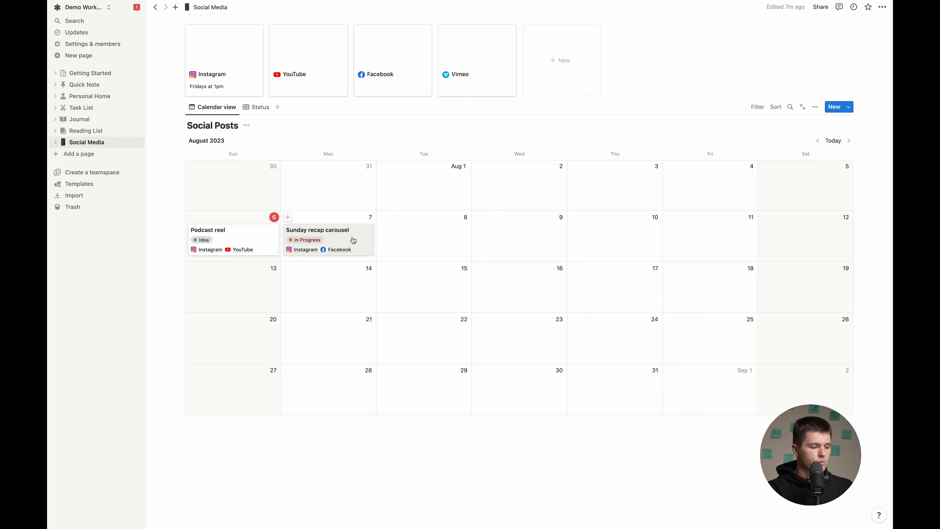
scroll(353, 240, up, 2)
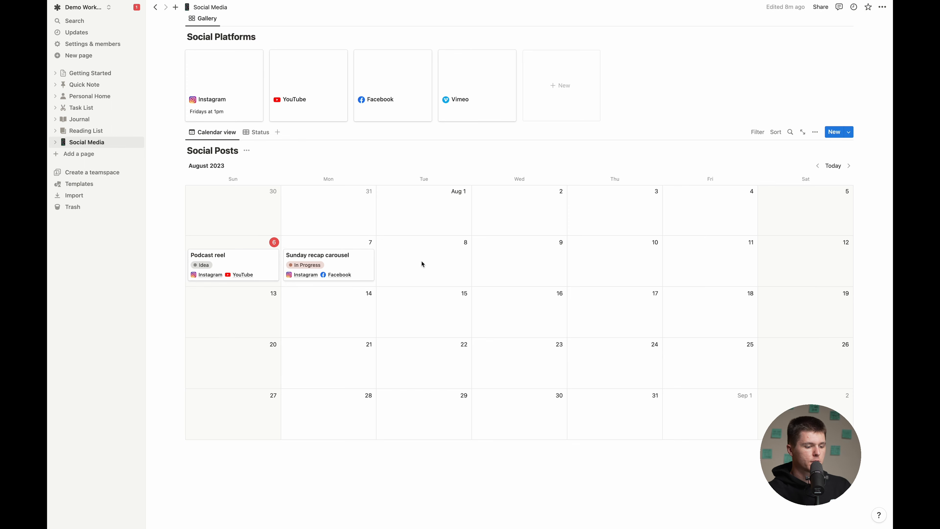
click(383, 243)
text(Sunday message)
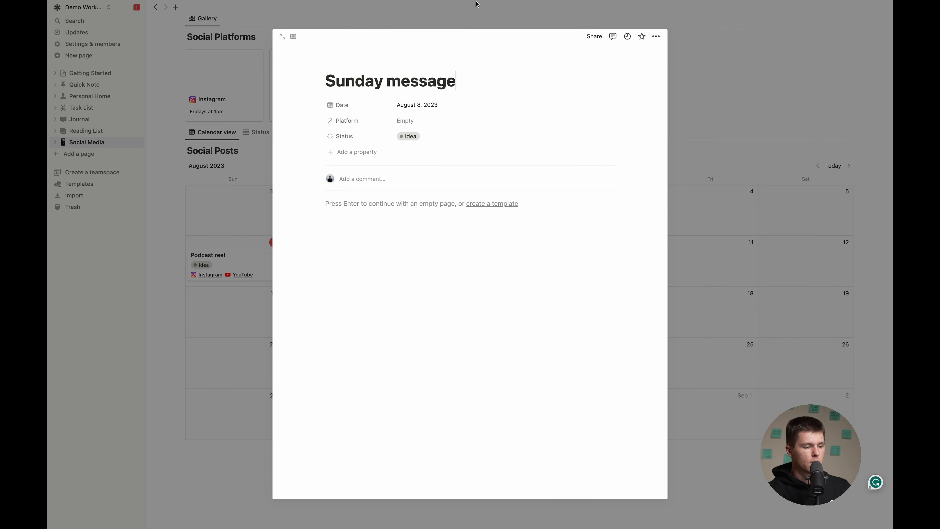
Link YouTube as the Sunday message post's platform and set its status to In Progress.
click(451, 120)
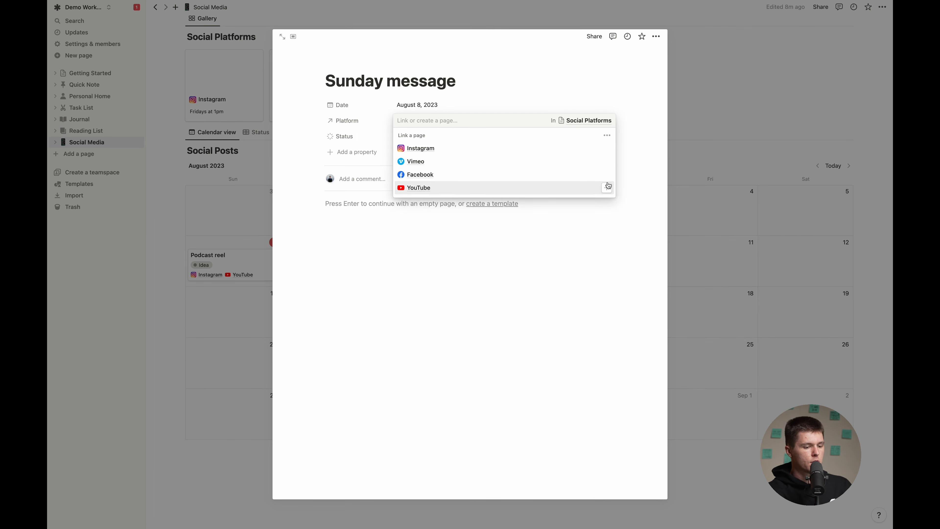
click(607, 187)
click(485, 271)
click(401, 140)
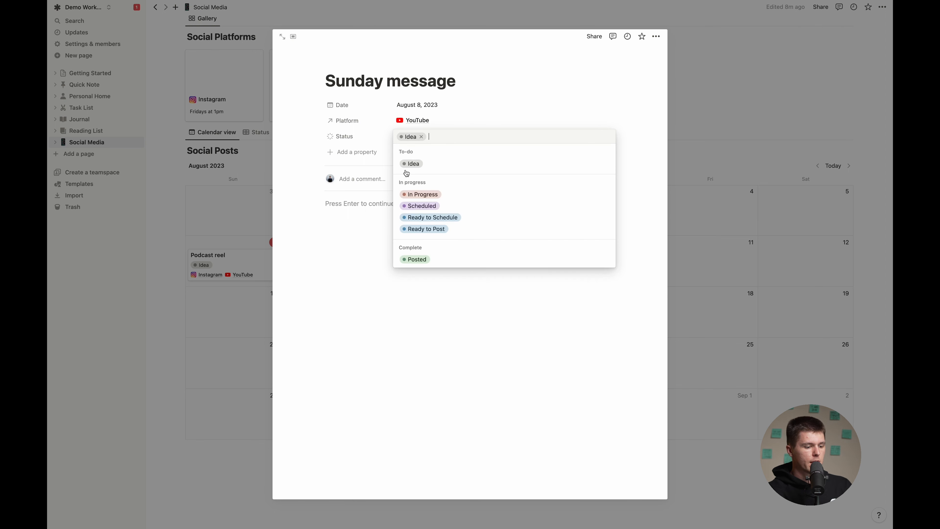
click(449, 200)
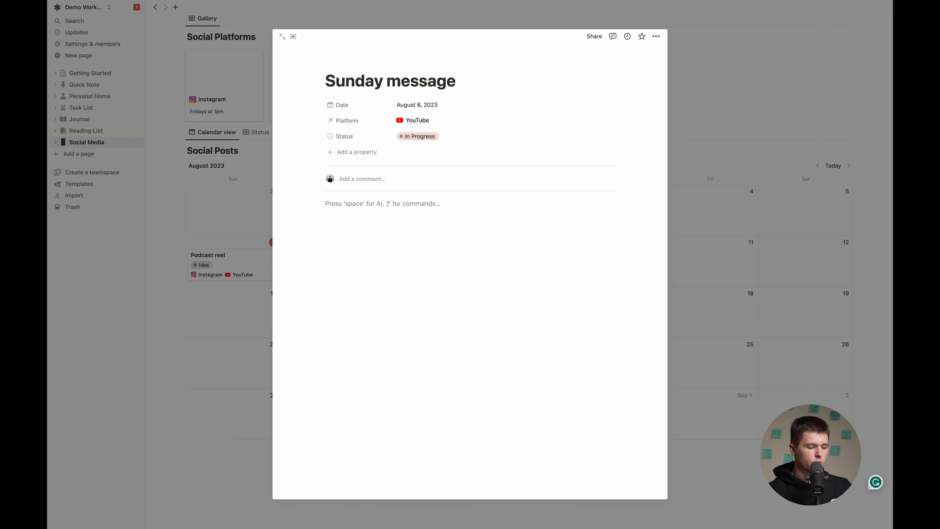
Insert a Video block in the body of the Sunday message page.
text(/vid)
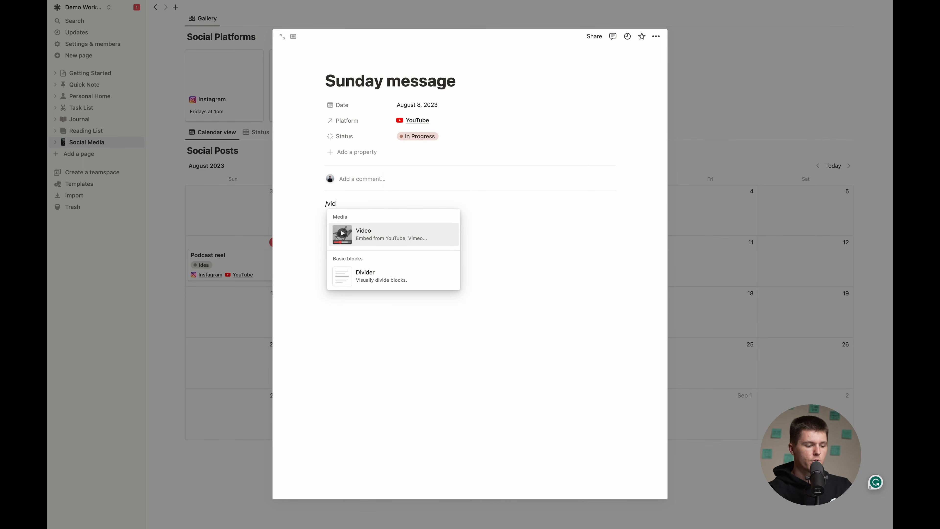
key(Return)
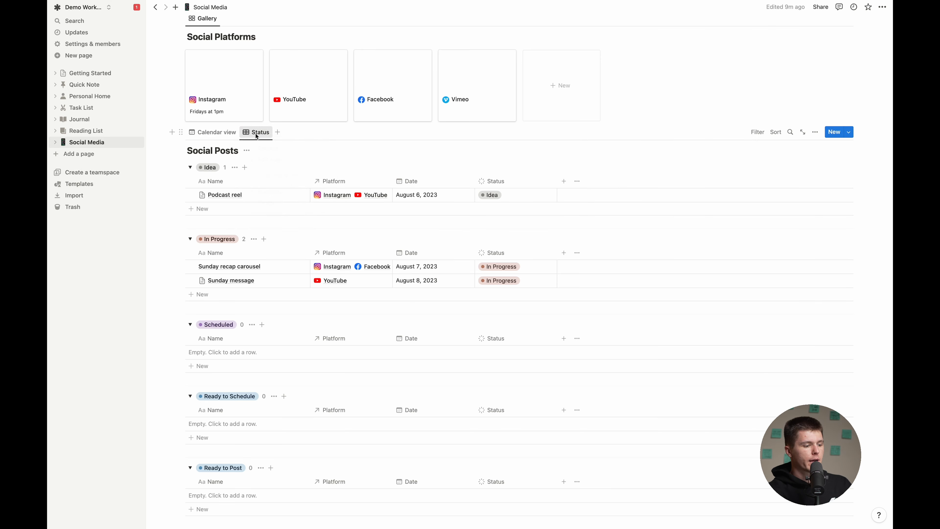
Duplicate the Social Posts calendar view and name the copy "Unfinished".
click(256, 132)
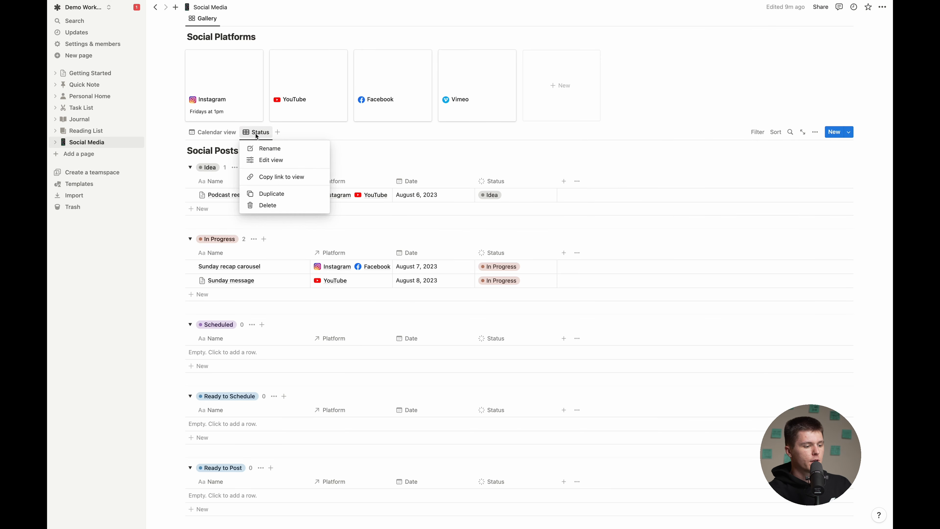
click(218, 133)
click(217, 132)
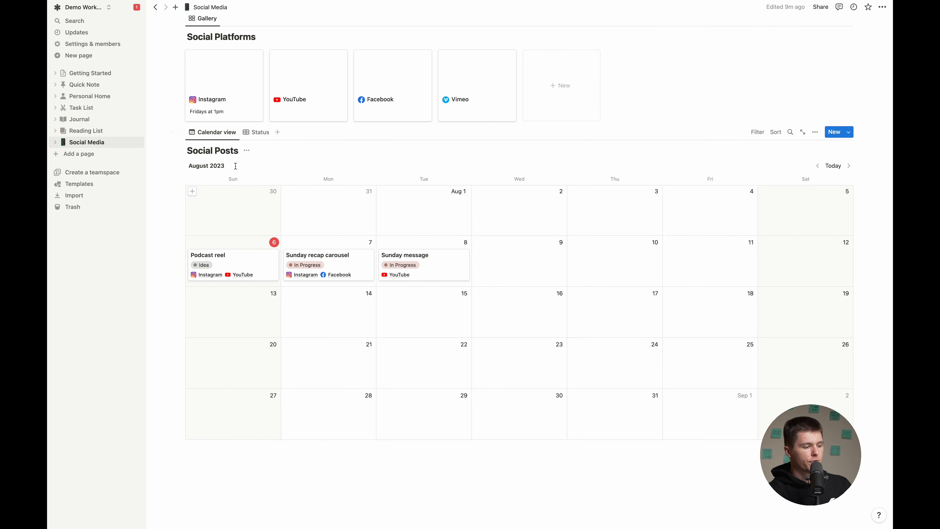
click(217, 132)
click(218, 194)
text(U)
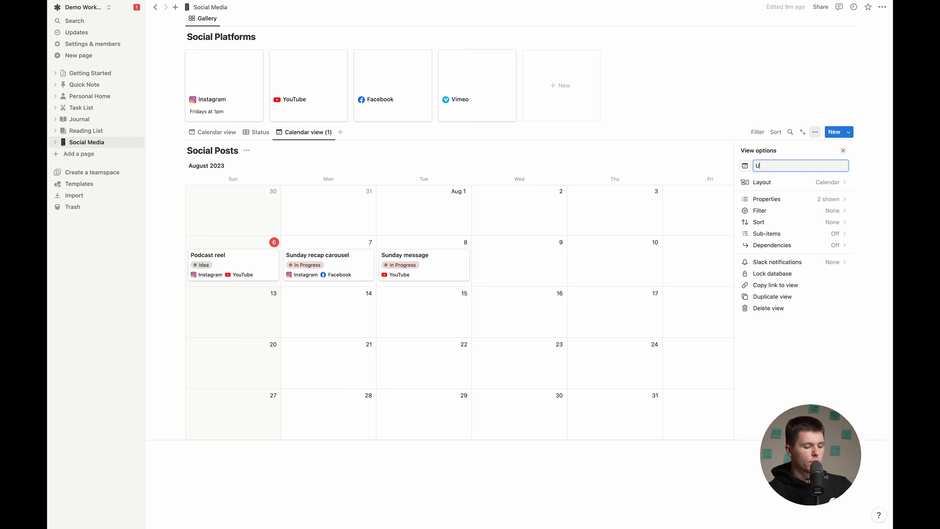
text(nfisished)
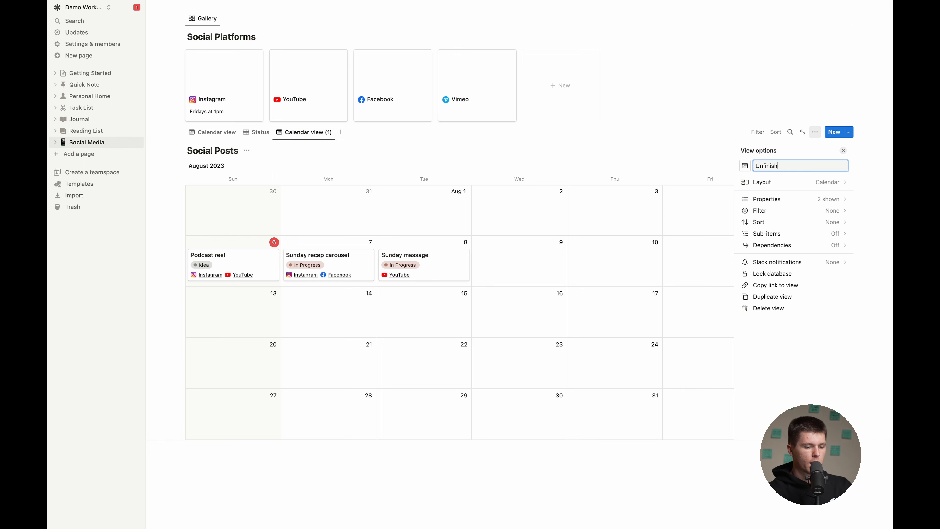
click(844, 150)
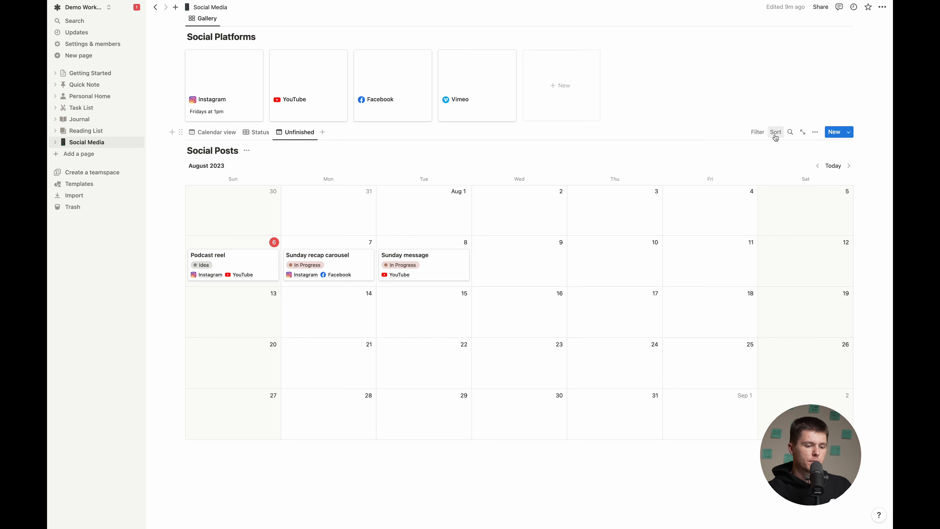
Filter the Unfinished view to show only posts whose Status is not in the Complete group.
click(758, 133)
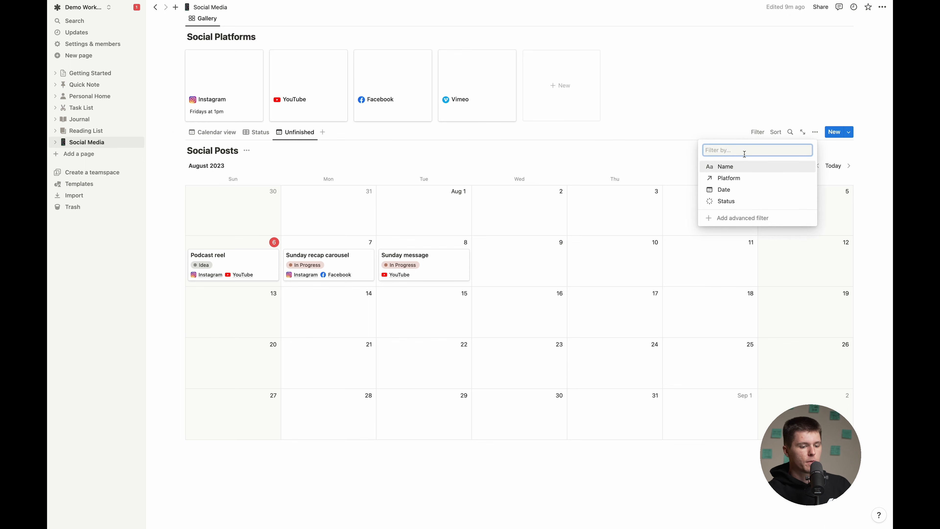
click(743, 203)
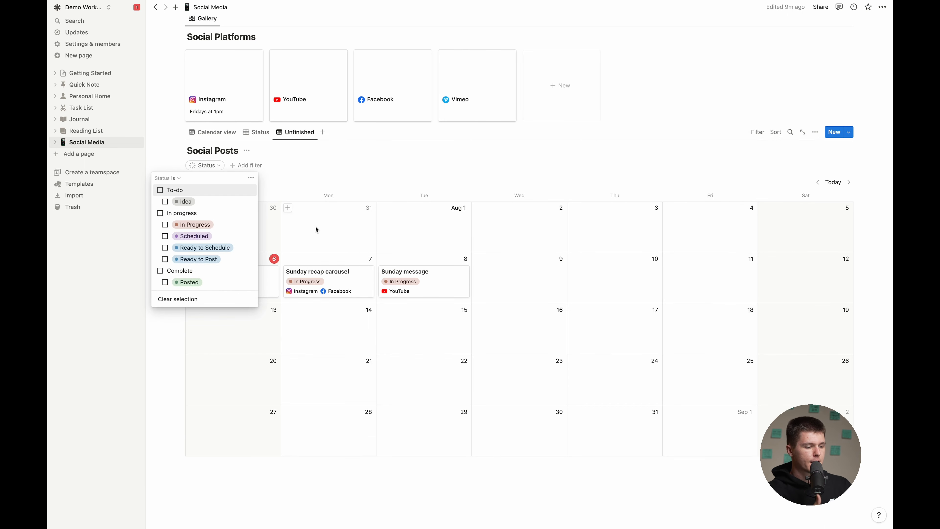
click(178, 181)
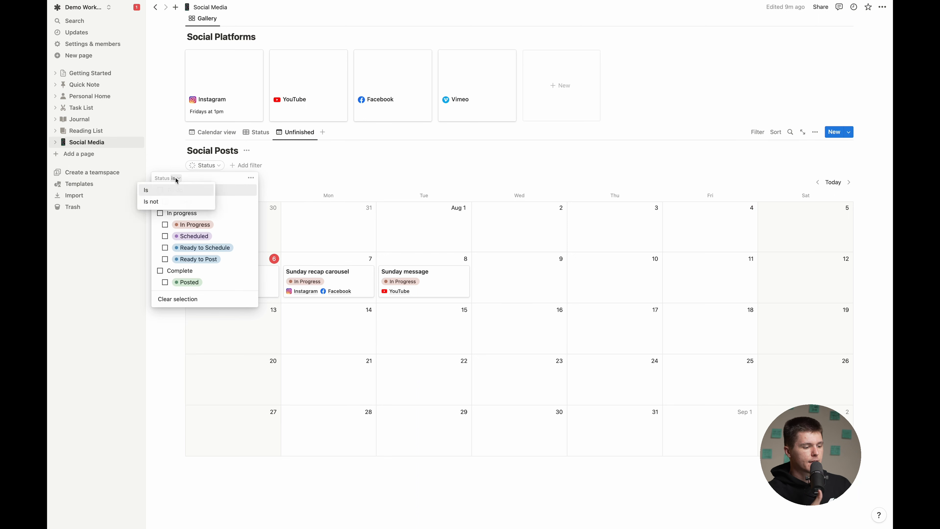
click(178, 202)
click(160, 271)
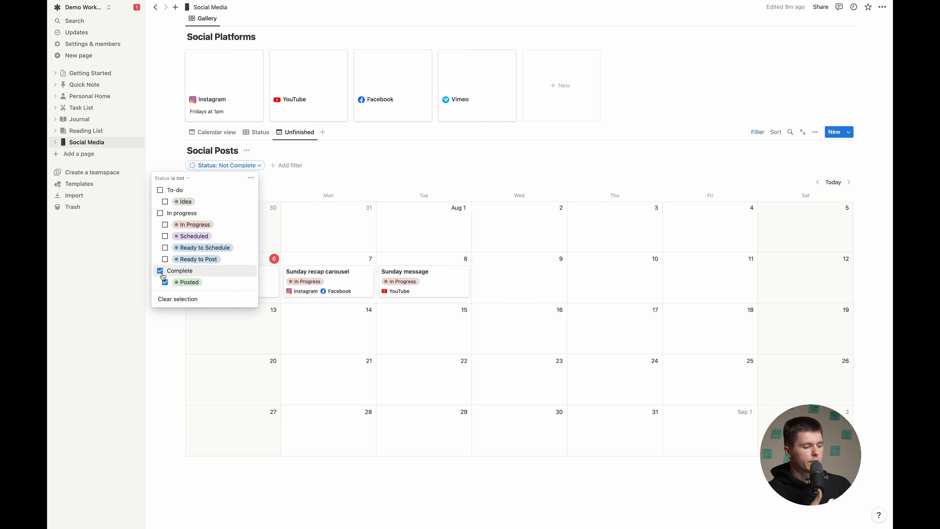
click(430, 287)
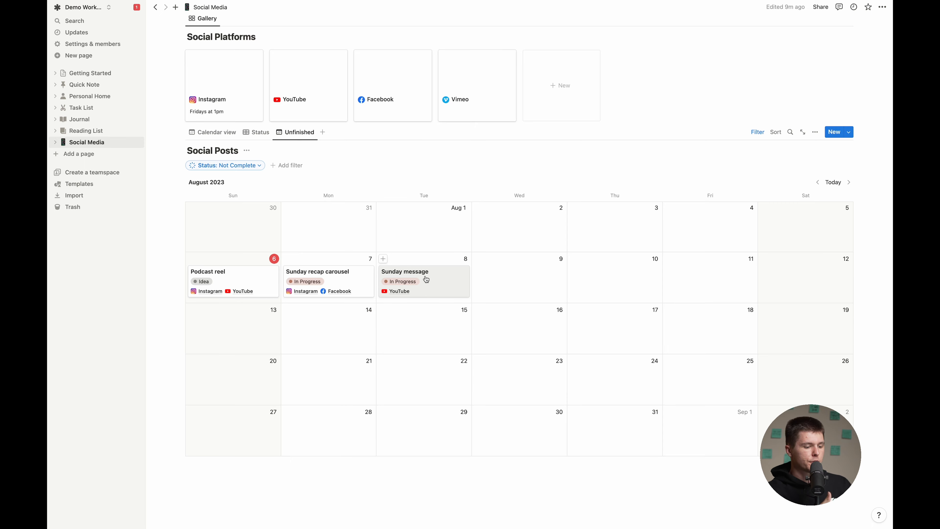
Set the Sunday message post's Status to Posted and return to the Unfinished calendar.
click(426, 277)
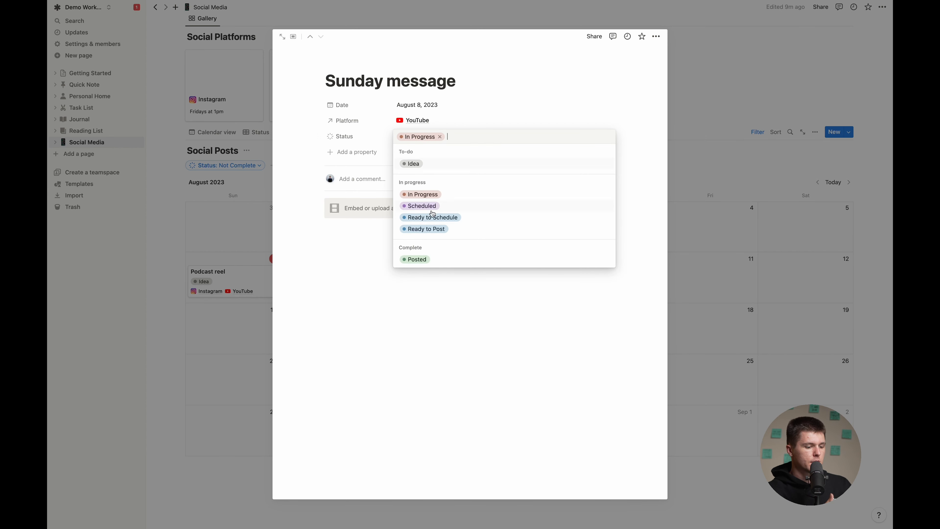
click(448, 260)
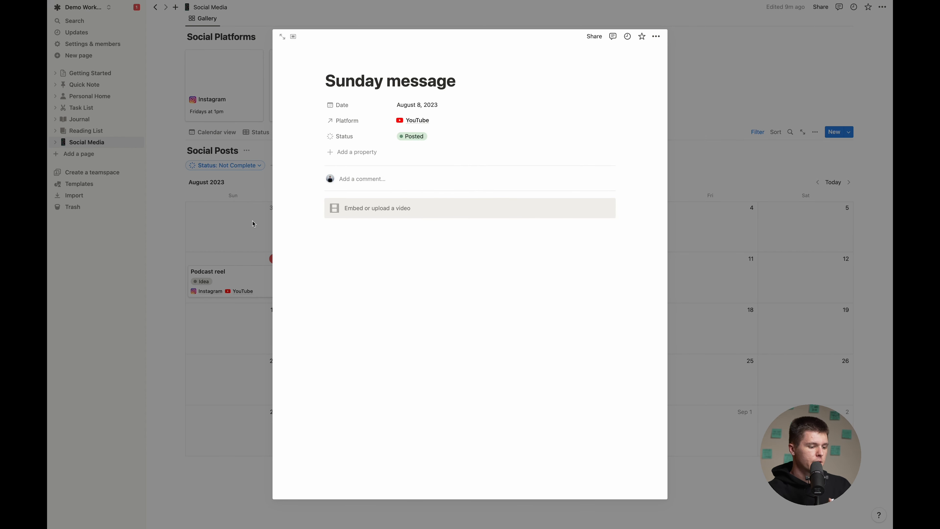
click(217, 216)
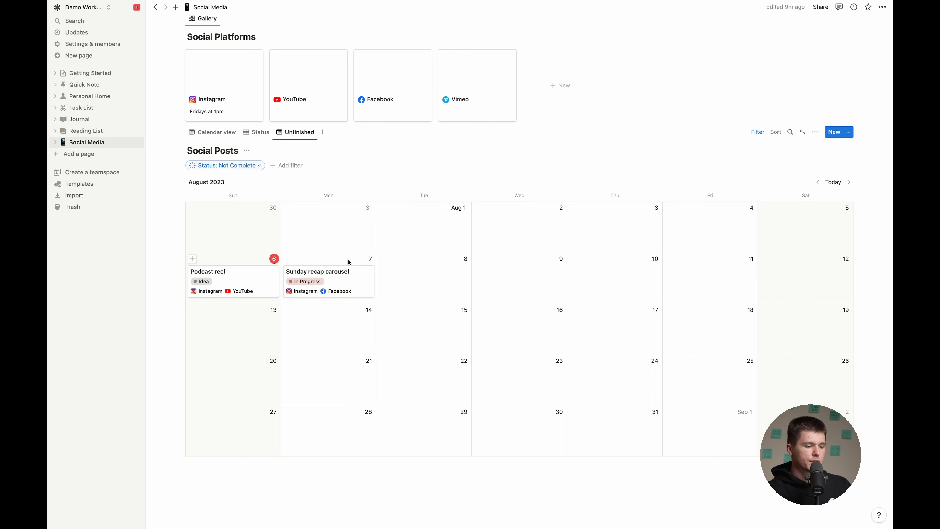
Reorder the Social Posts views so Unfinished comes before Status, and compare the full calendar with the Unfinished view.
drag(284, 135, 256, 135)
click(196, 135)
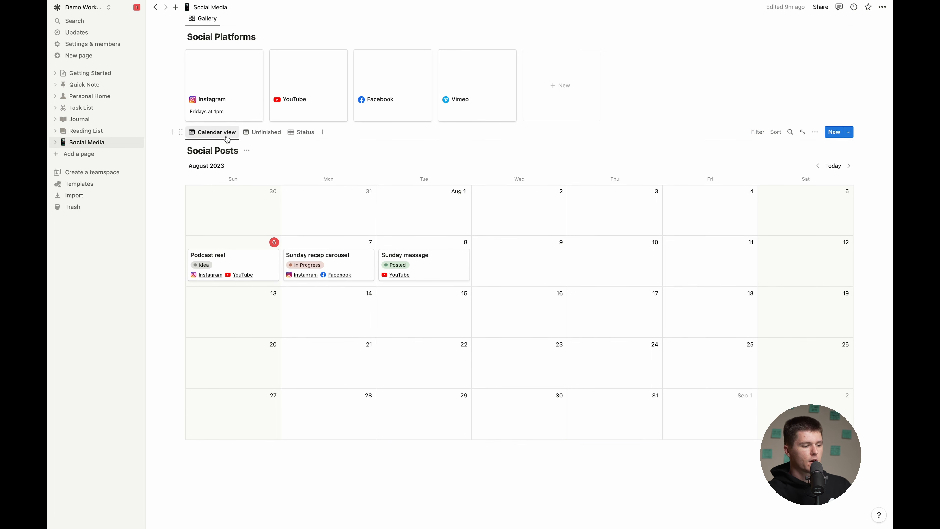
click(259, 137)
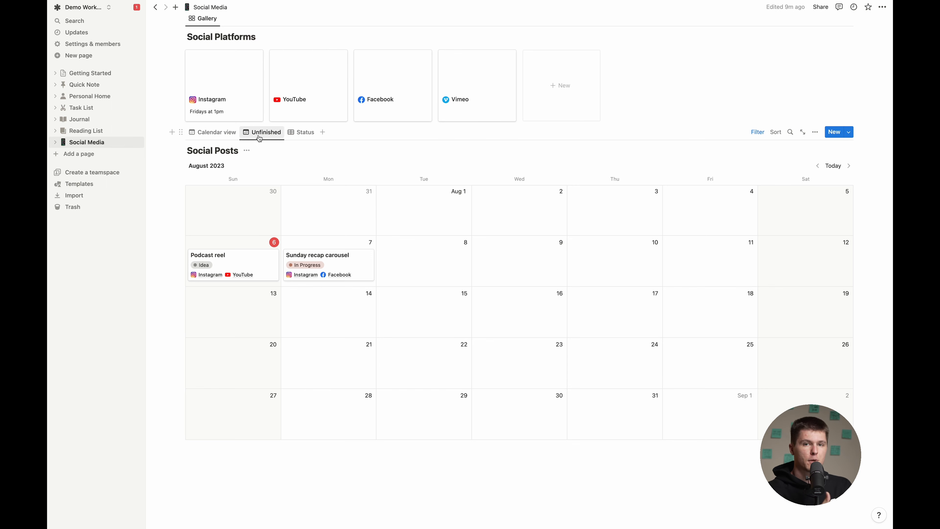
scroll(432, 261, down, 1)
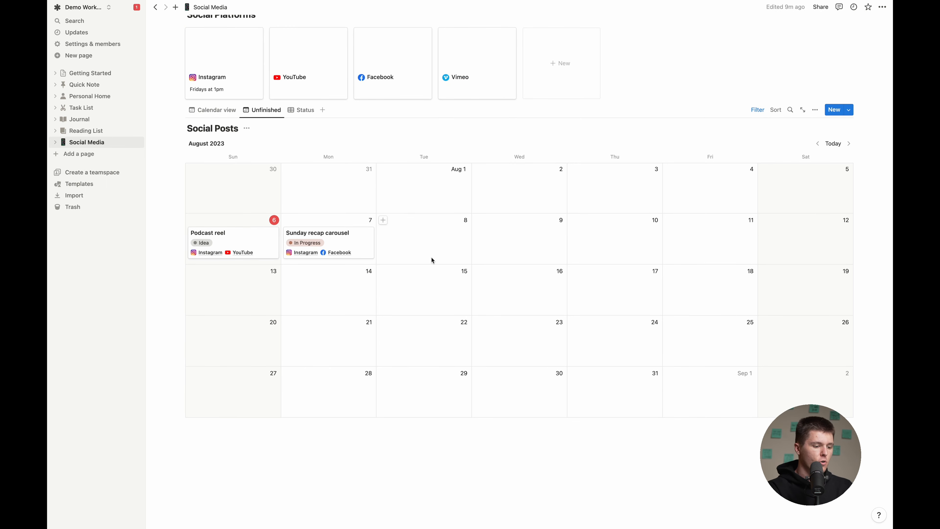
scroll(432, 258, up, 2)
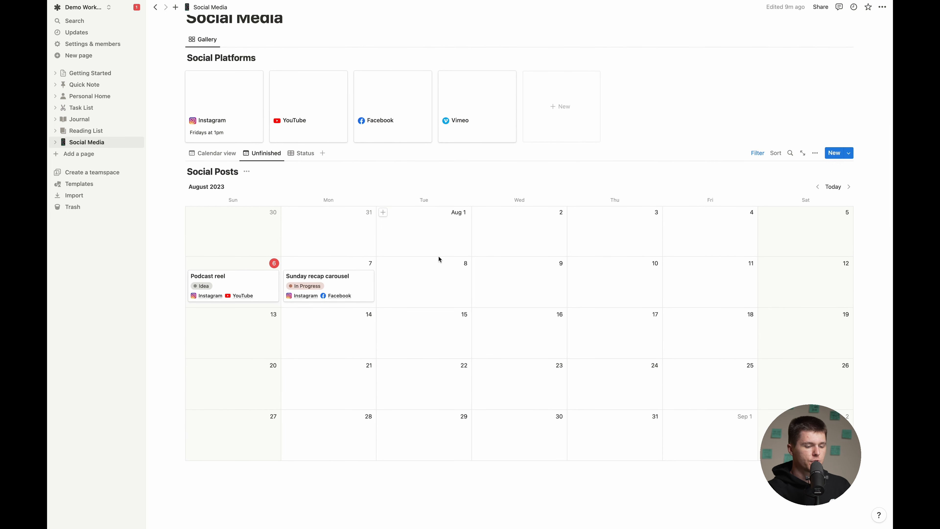
Create a new template for the Social Posts database and title it "YouTube Video".
click(834, 155)
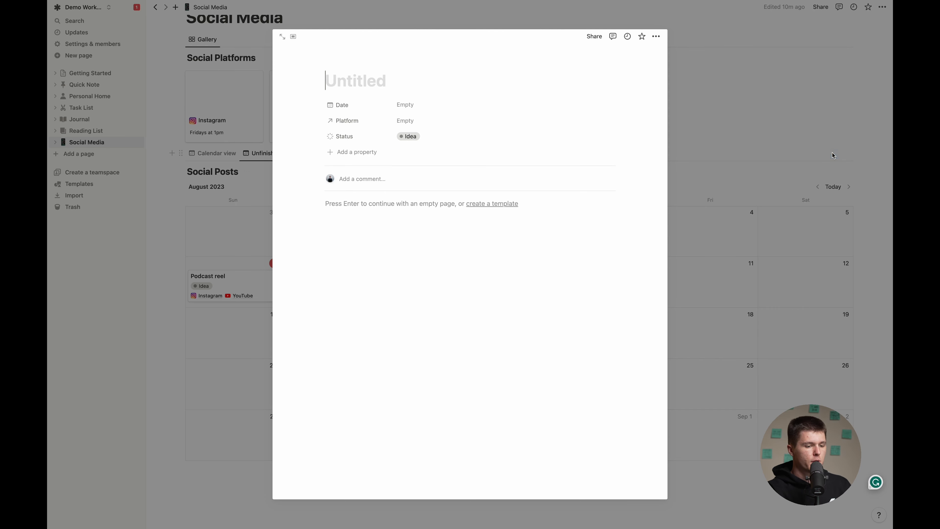
click(834, 154)
click(849, 155)
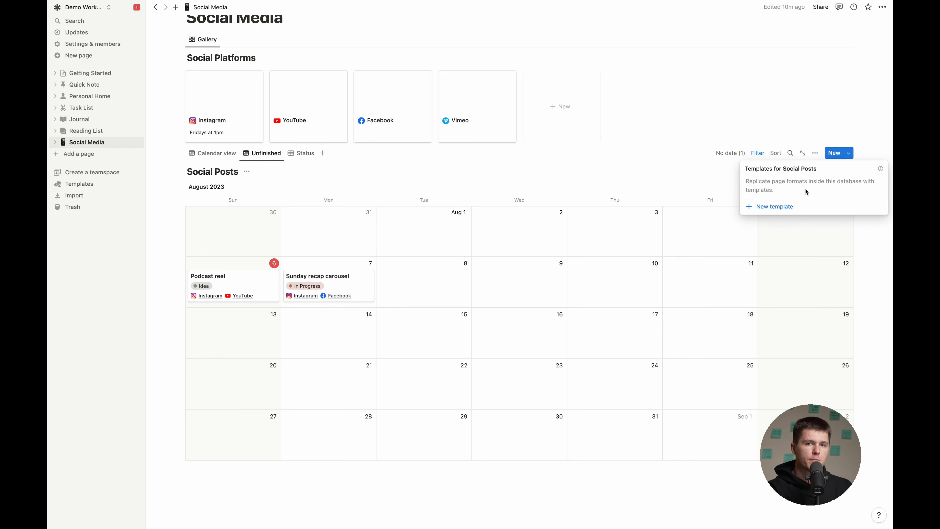
click(796, 206)
text(YouTube Video)
Link YouTube as the template's Platform and set its Status to In Progress.
click(430, 138)
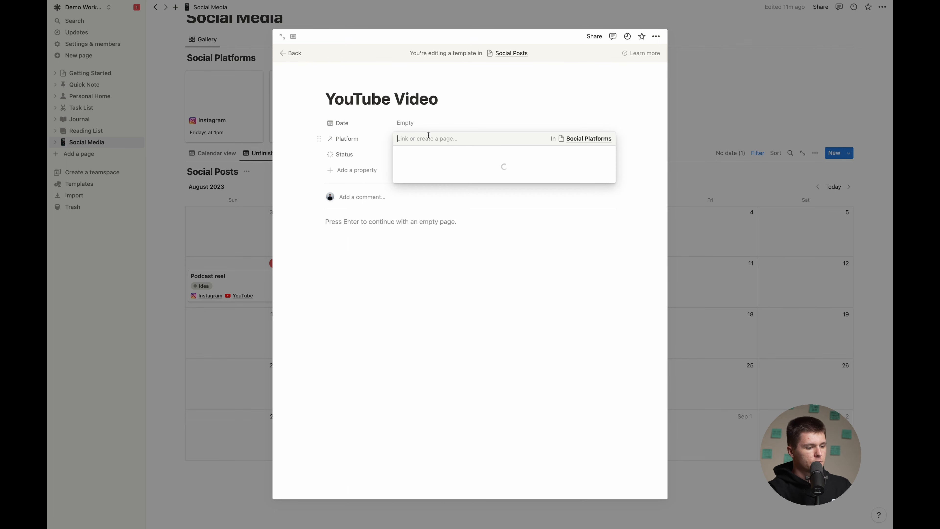
click(602, 203)
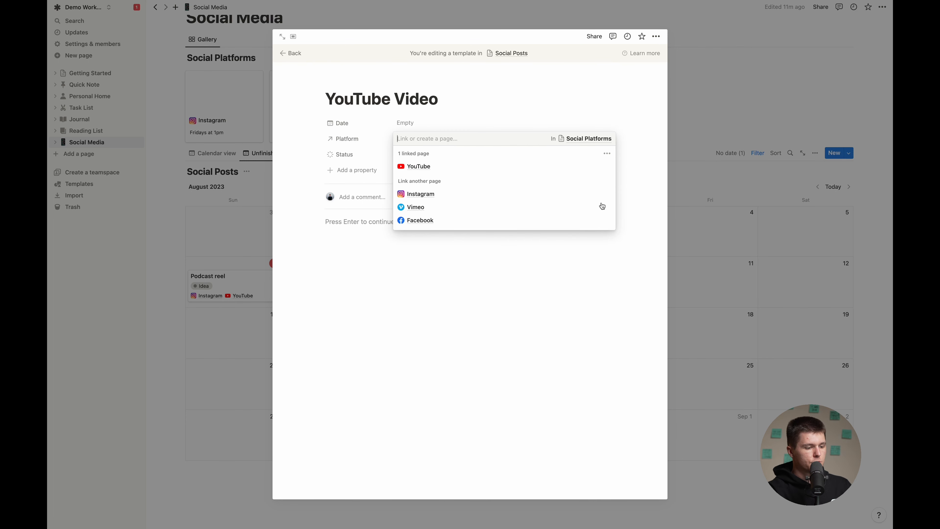
click(421, 121)
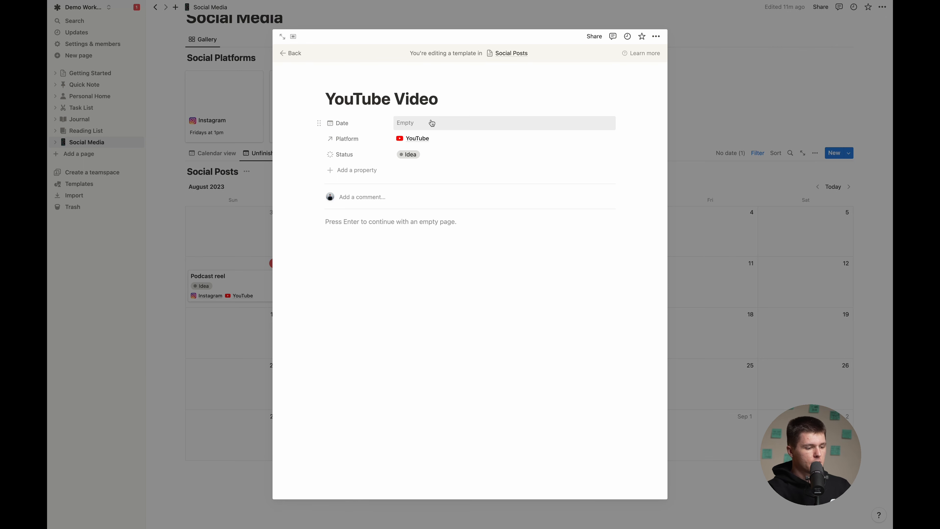
click(439, 161)
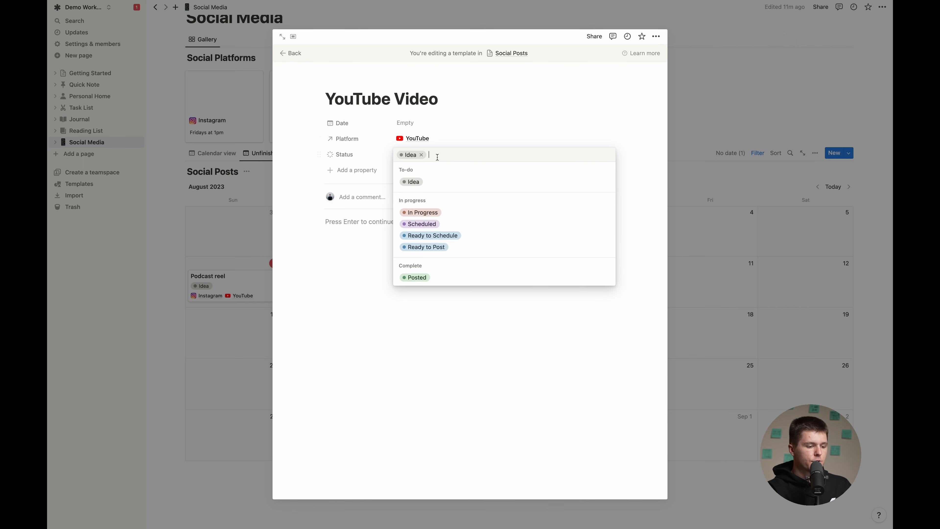
click(465, 213)
Add the to-do items "Thumbnail" and "Analyze analystics" to the body of the YouTube Video template.
click(469, 272)
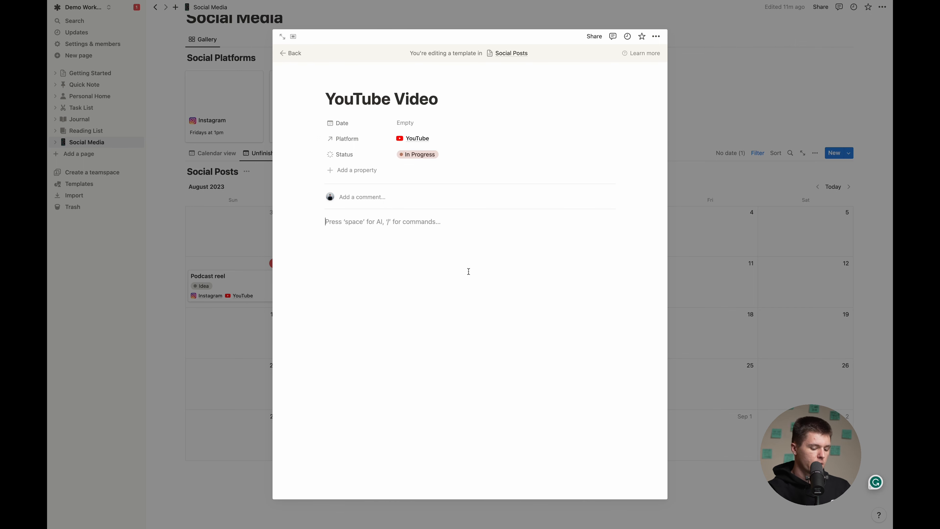
text(/to)
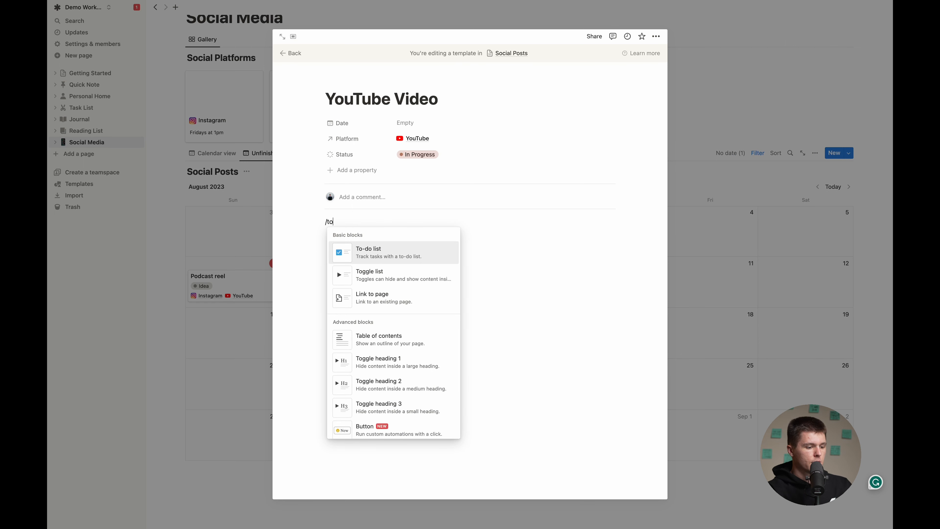
key(Return)
text(Thumbnail)
key(Return)
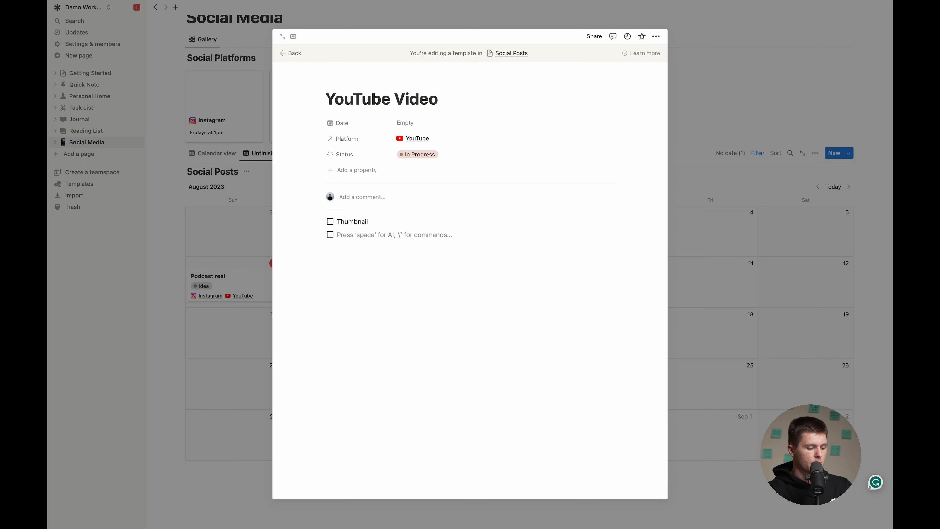
text(Analyze )
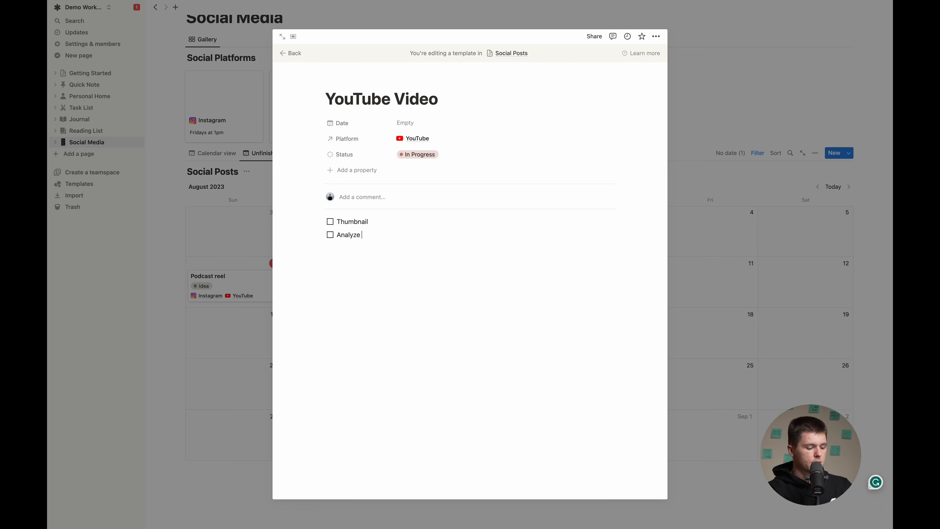
text(analystics)
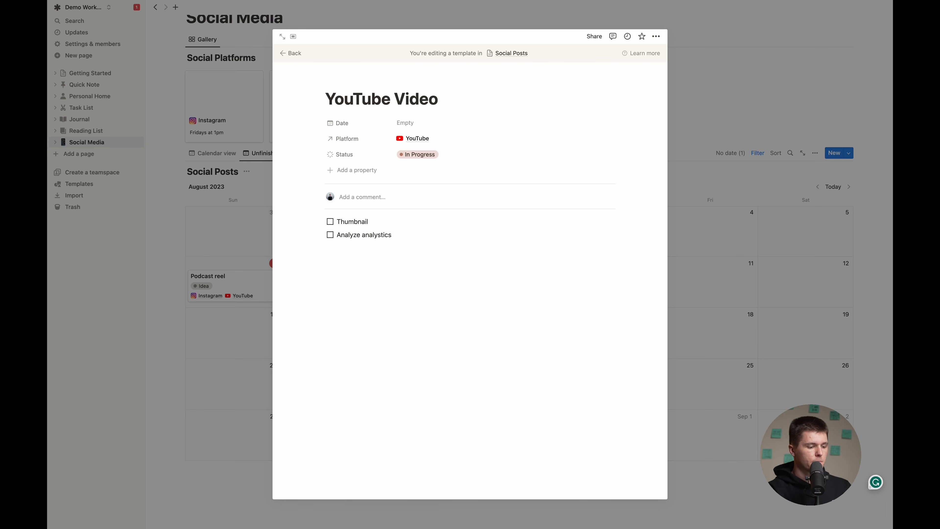
key(Return)
key(BackSpace)
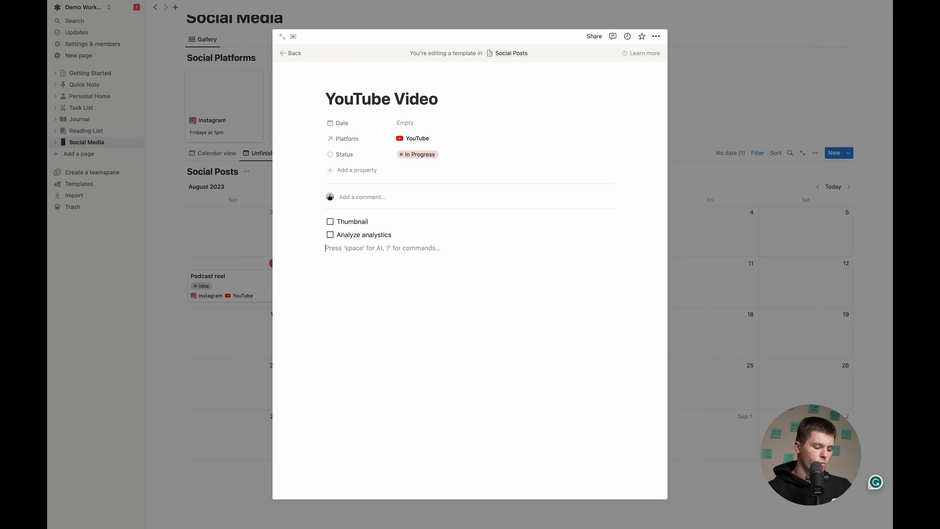
Add a level-1 heading "Outline" below the to-do items, with a bulleted list under it.
text(/h1)
key(Return)
text(Outline)
key(Return)
text(-)
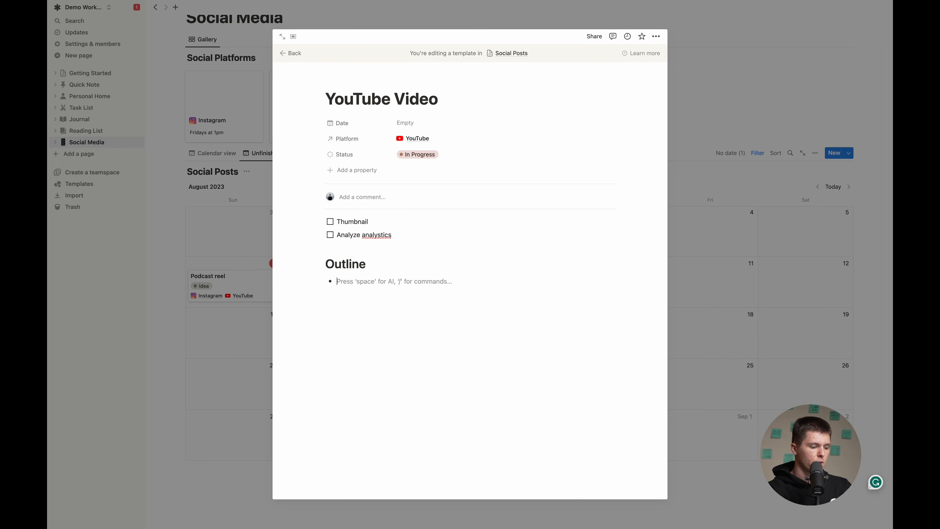
key(Return)
key(Return)
Add a level-1 heading "Script" below the Outline section.
text(/h1)
key(Return)
text(Script)
key(Return)
click(363, 296)
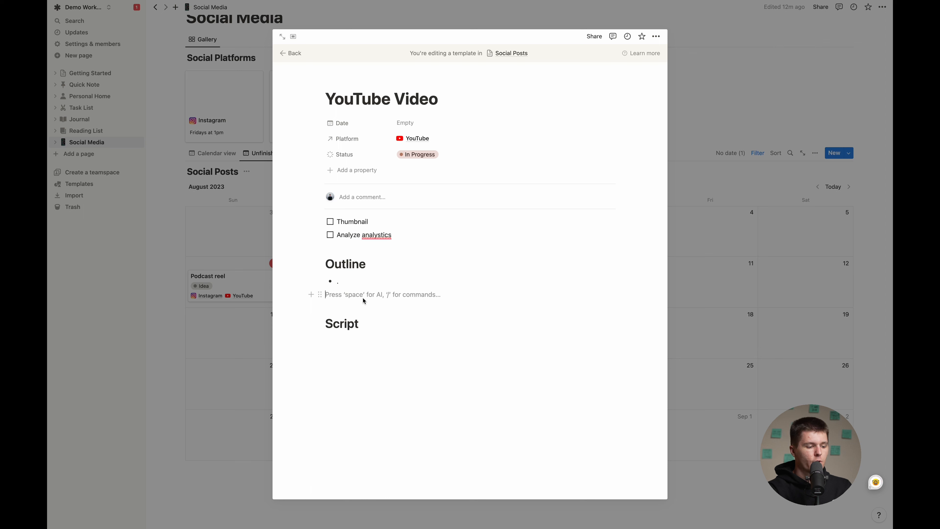
Correct the misspelled word in the second to-do item to "analytics" and close the template.
mouse_move(376, 235)
click(381, 256)
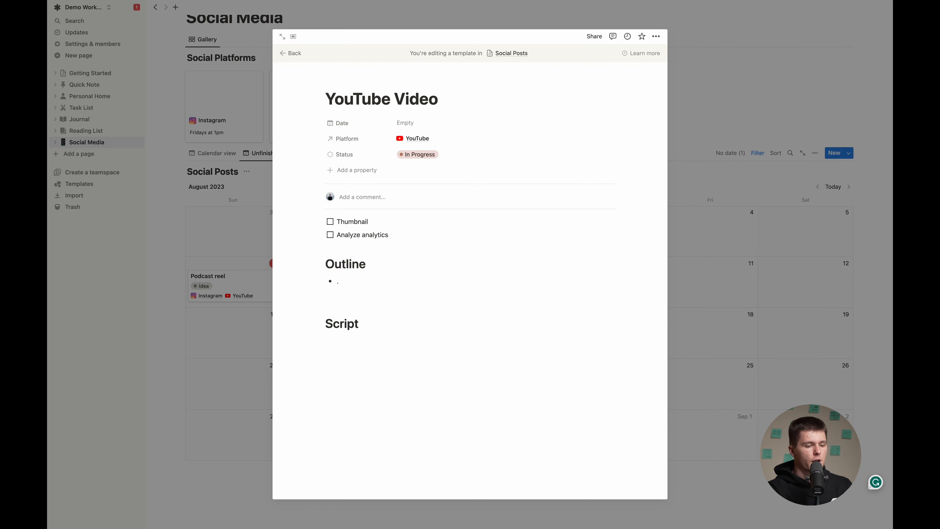
click(712, 191)
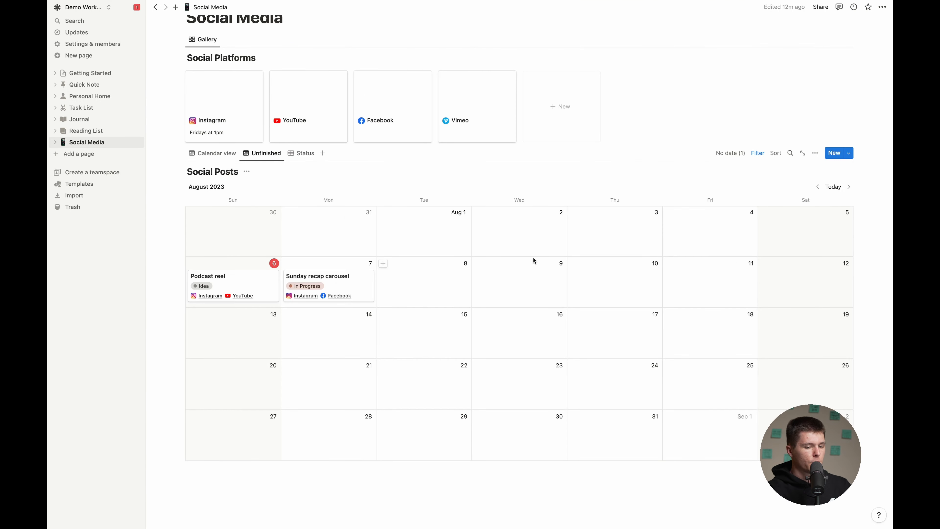
Create a post from the YouTube Video template, date it August 9, 2023, and return to the calendar.
click(849, 154)
click(776, 183)
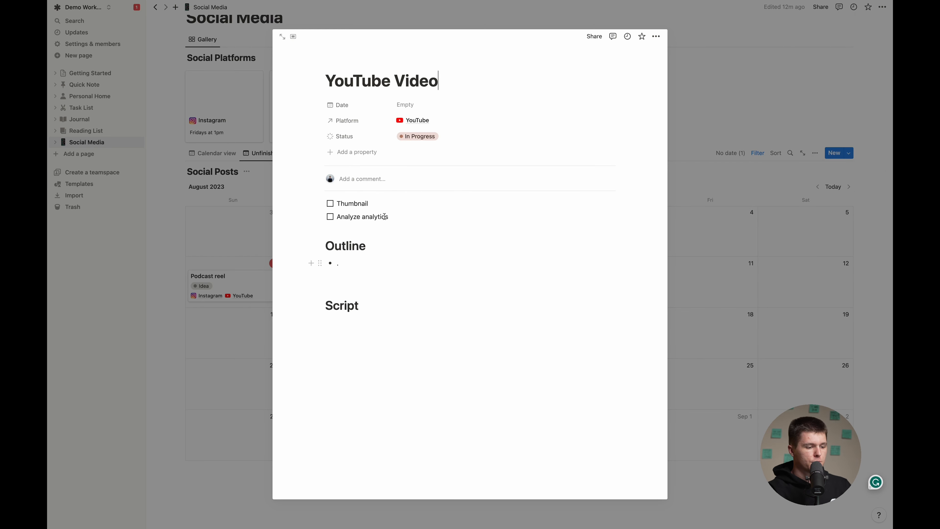
click(440, 104)
click(449, 177)
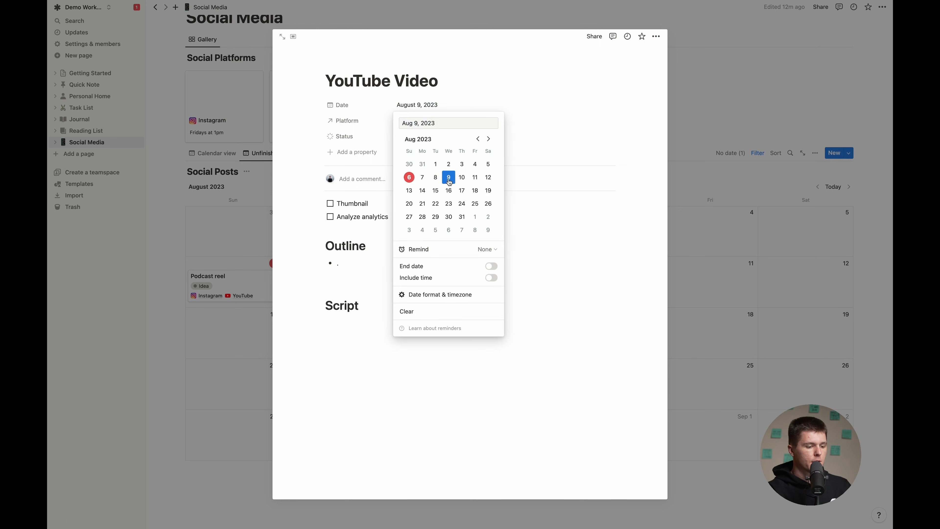
click(614, 242)
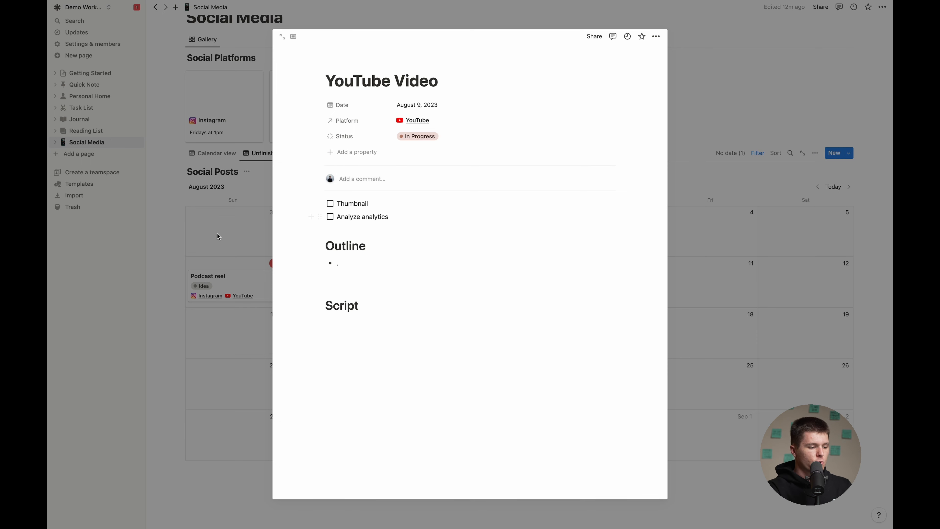
click(209, 236)
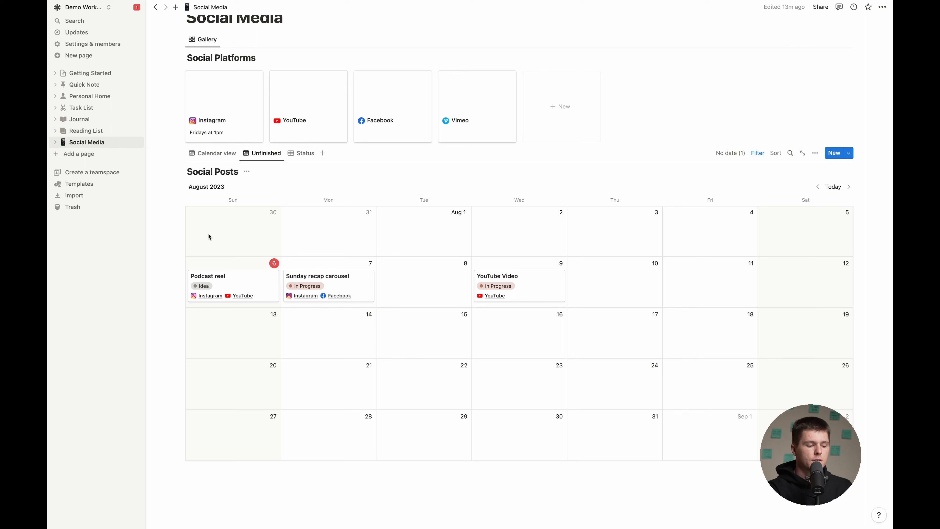
Open the YouTube Video post dated August 9 and set its date reminder to 2 days before.
click(532, 285)
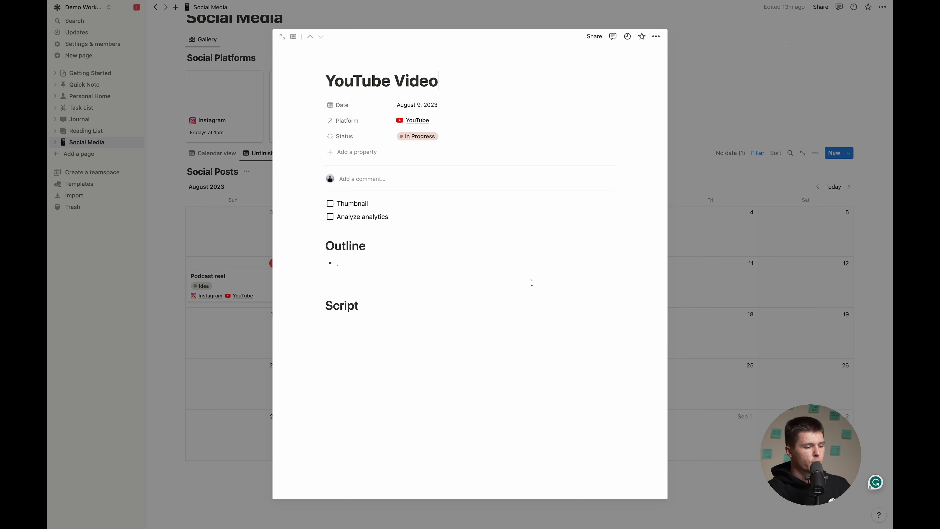
click(444, 105)
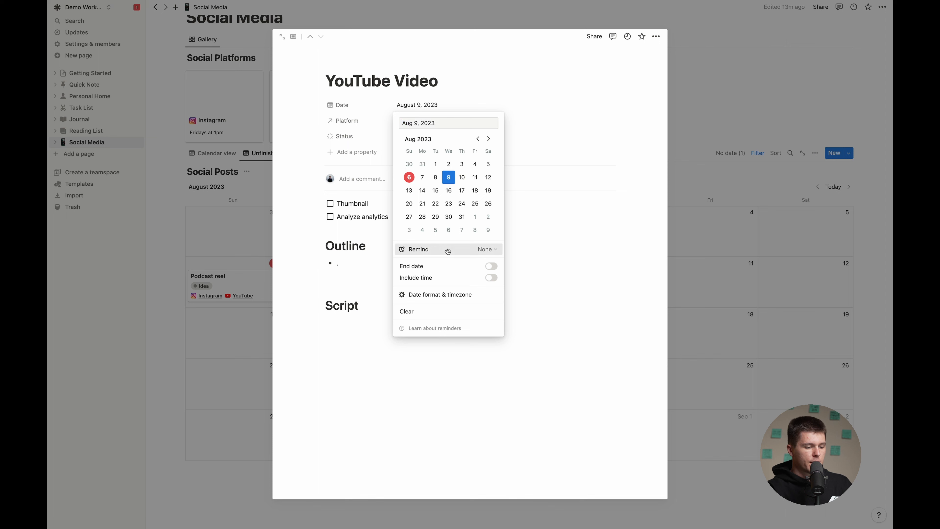
click(448, 251)
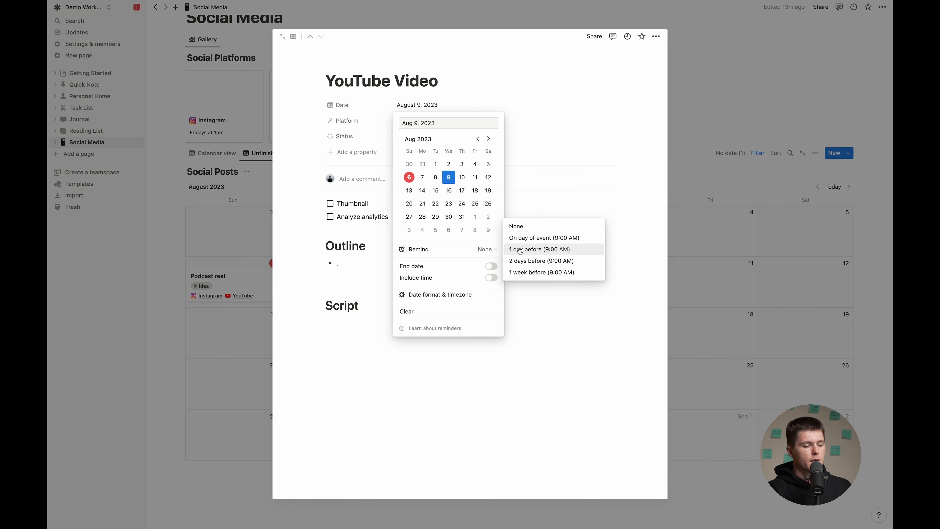
click(544, 261)
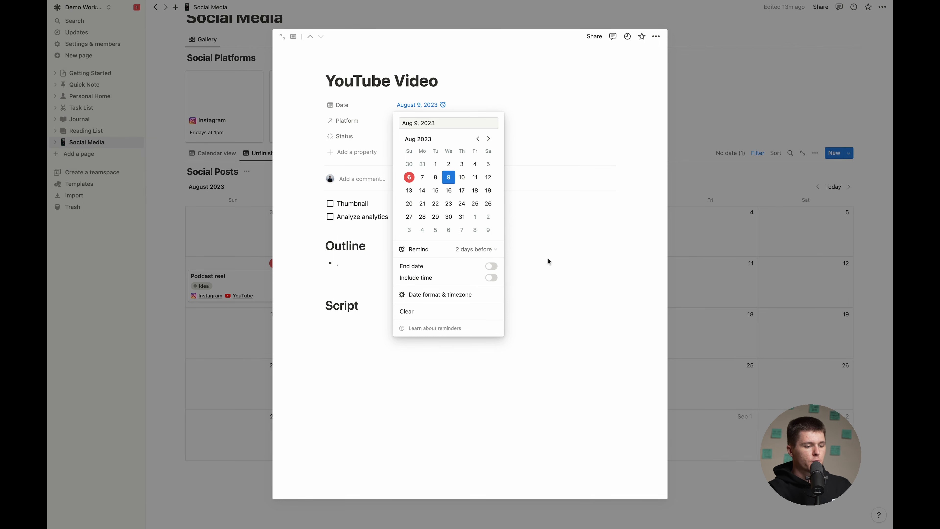
click(548, 259)
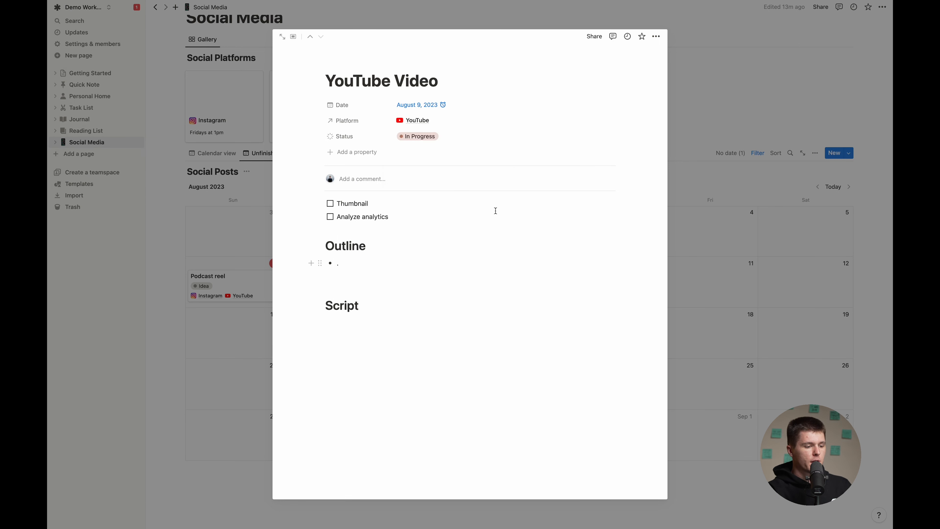
Set the YouTube Video post's reminder to None, include a time in its date, and return to the calendar.
click(414, 106)
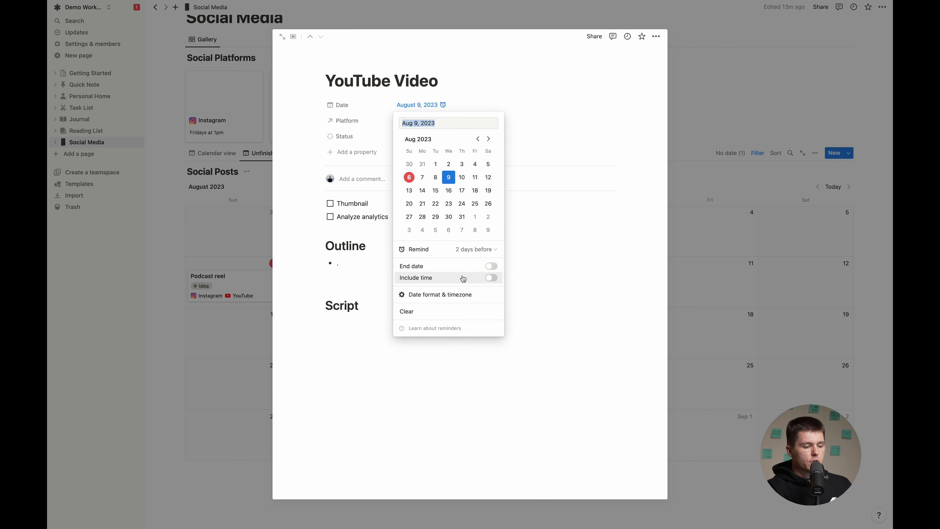
click(458, 250)
click(533, 230)
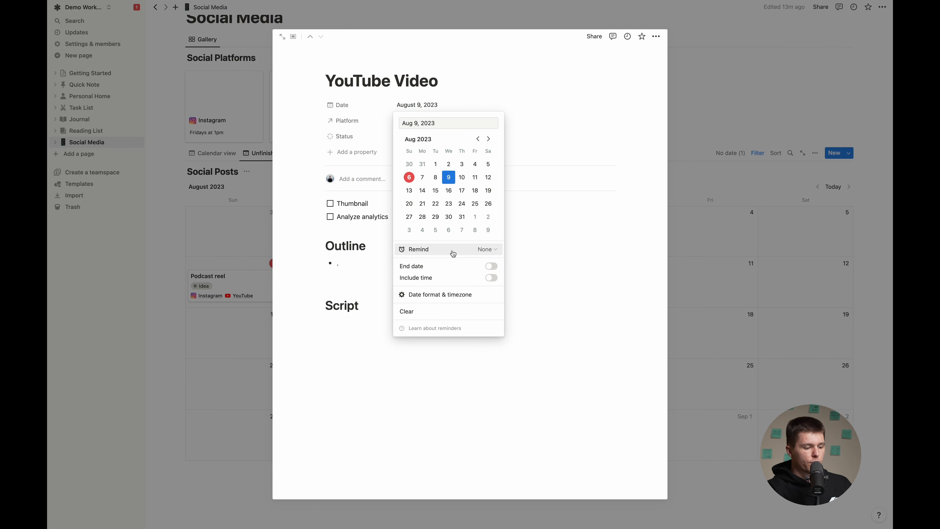
click(455, 279)
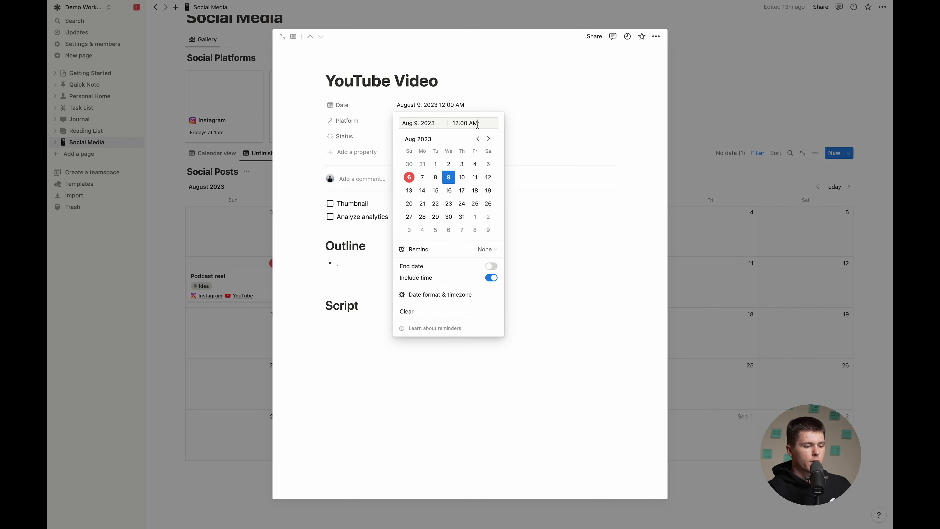
click(430, 109)
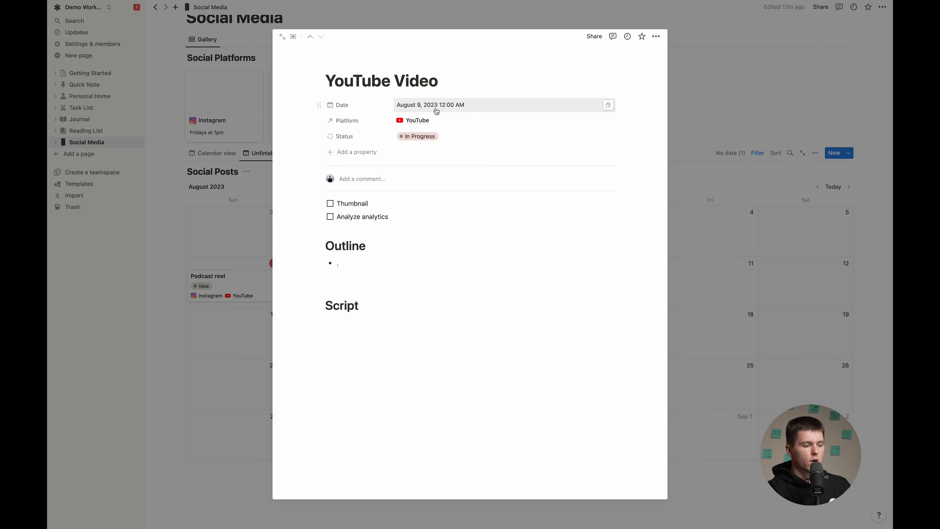
click(228, 240)
Show the Date property on the cards in the Unfinished calendar view.
click(816, 153)
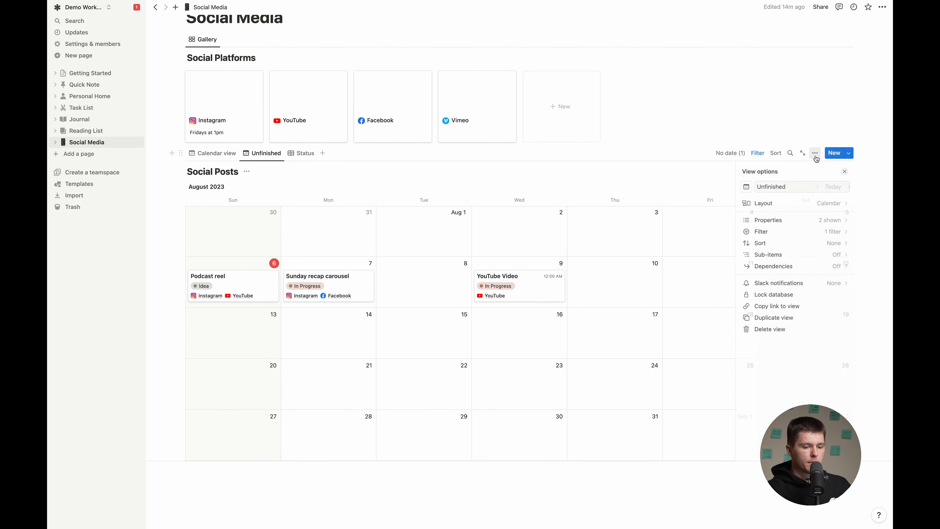
click(796, 218)
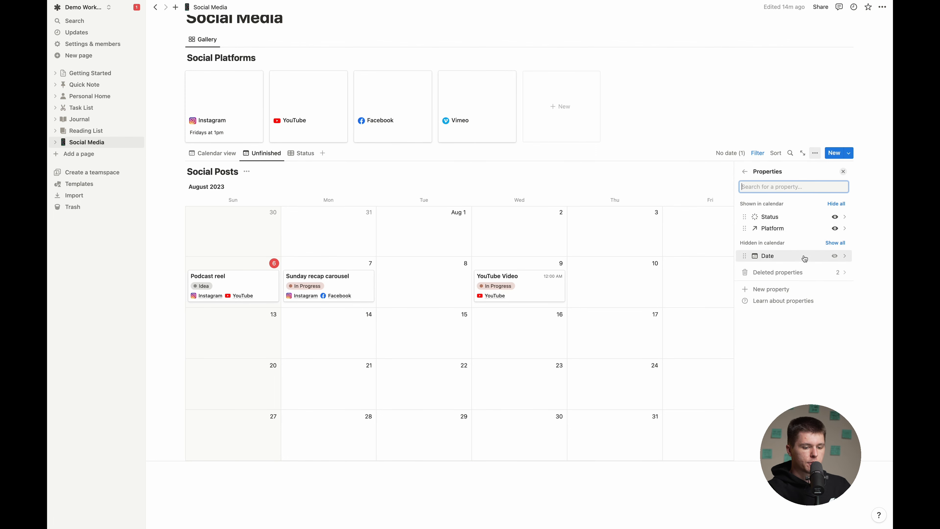
click(834, 256)
click(843, 172)
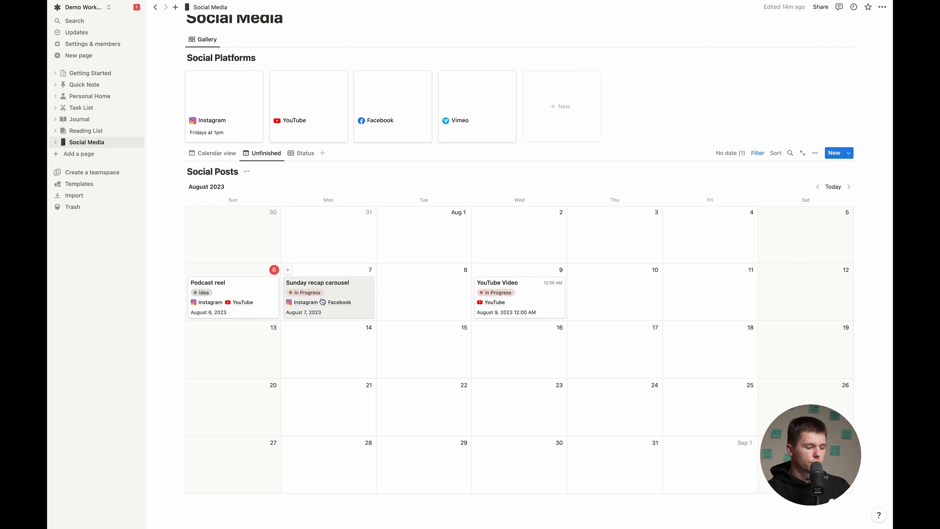
Move the Sunday recap carousel post to August 9, 2023 and set its time to 3:00 PM.
drag(334, 292, 536, 304)
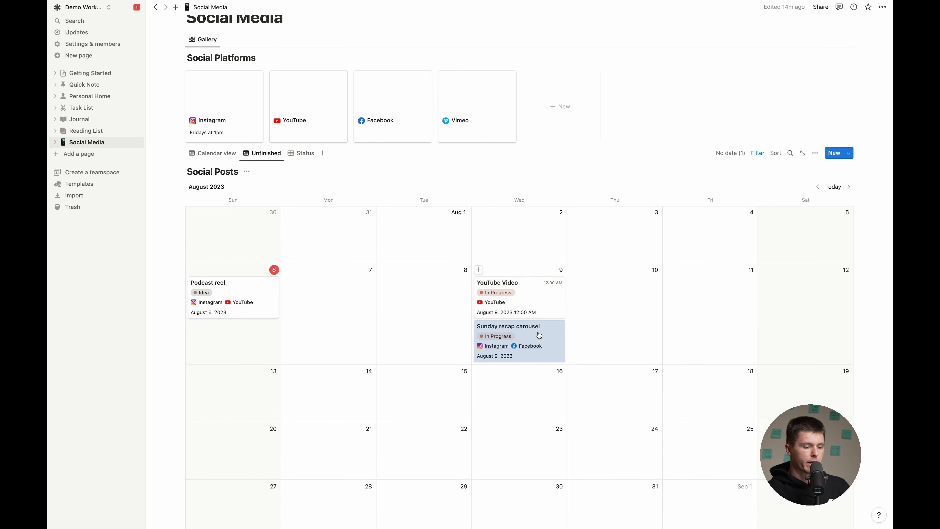
click(520, 333)
click(426, 106)
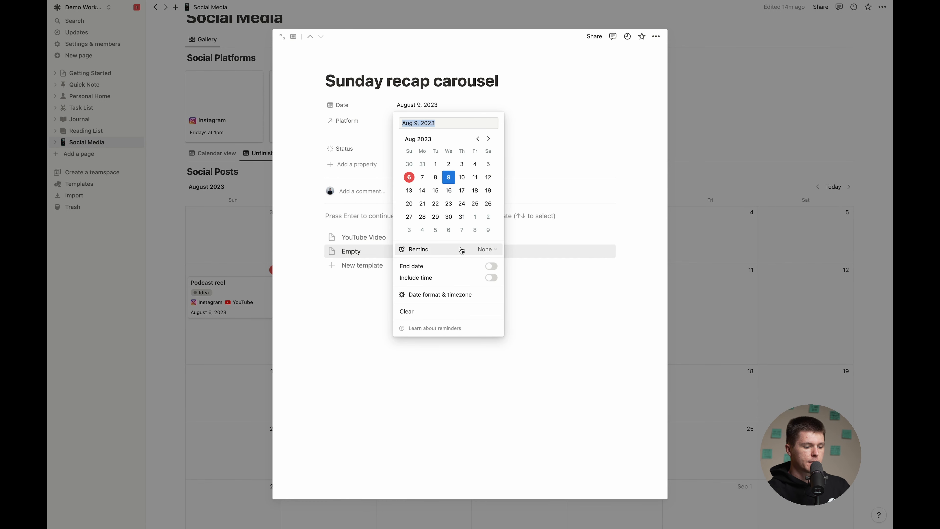
click(491, 278)
text(3:00 PM)
key(Return)
click(134, 205)
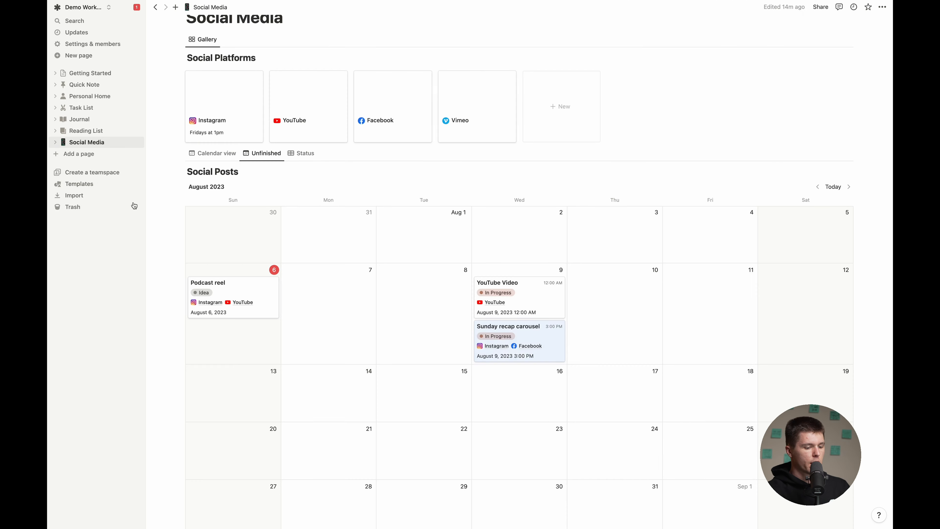
Set the YouTube Video post's time to 1:00 PM and return to the calendar.
click(532, 294)
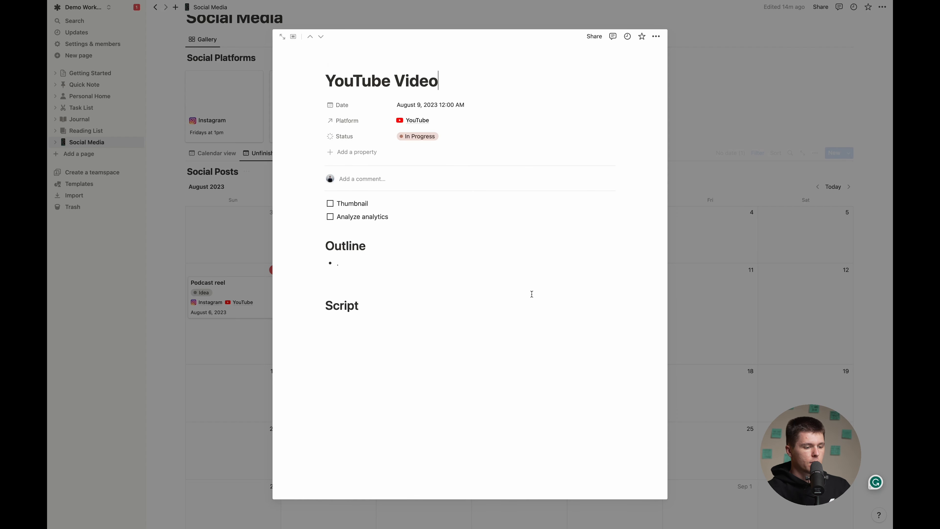
click(446, 105)
click(488, 121)
key(BackSpace)
key(BackSpace)
key(BackSpace)
key(BackSpace)
key(BackSpace)
key(BackSpace)
key(BackSpace)
key(BackSpace)
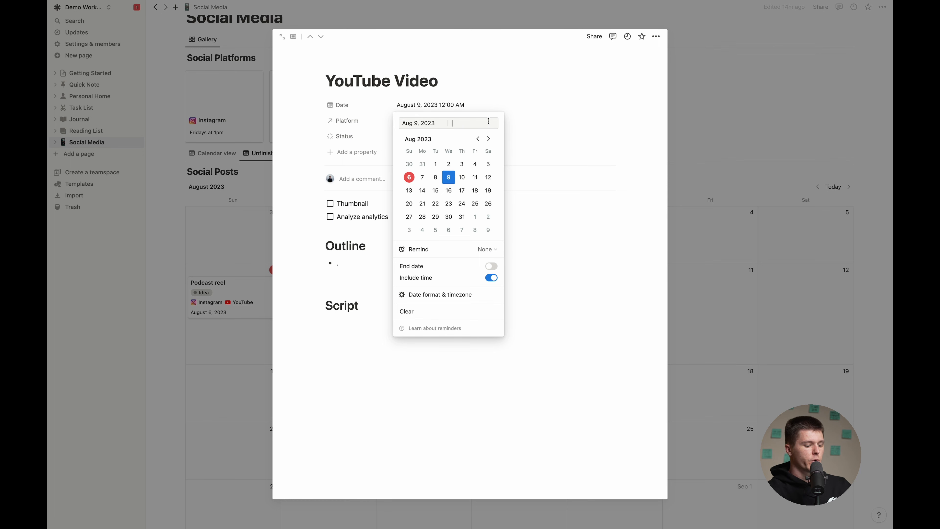
text(1:00 PM)
key(Return)
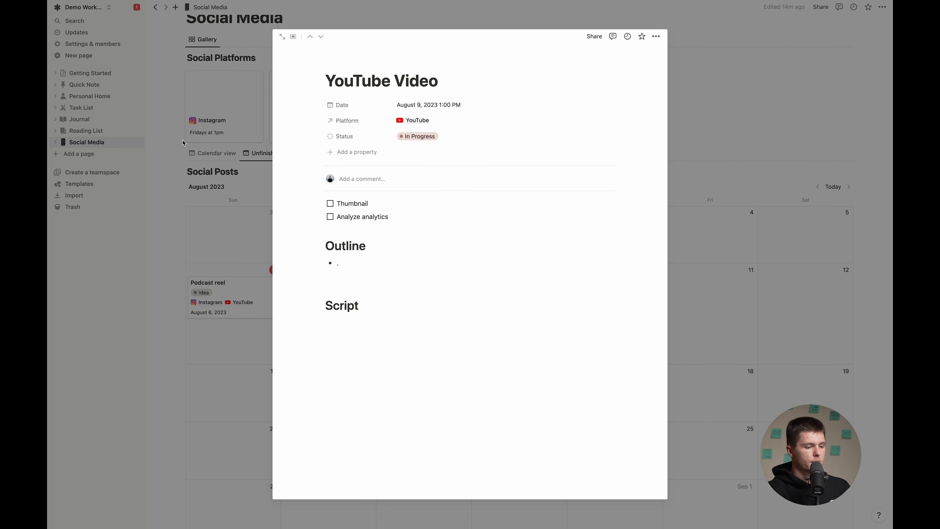
click(182, 140)
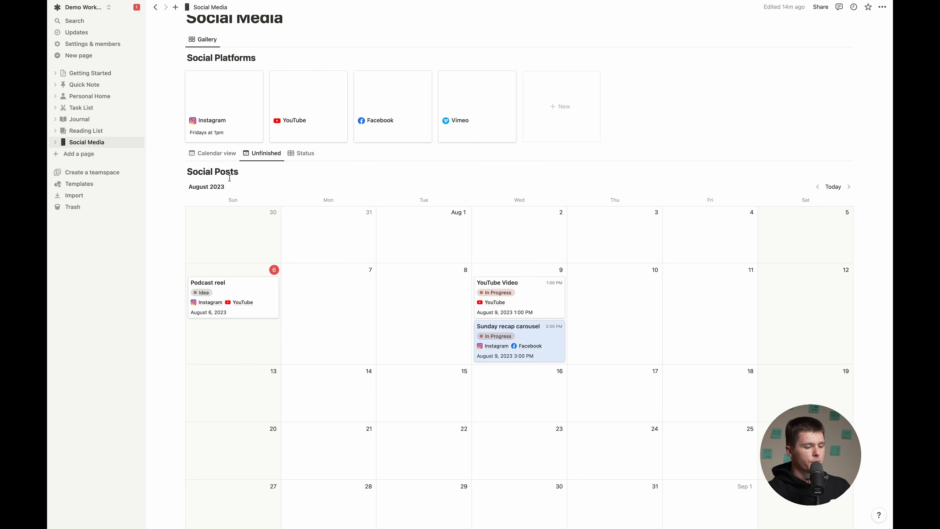
Set the YouTube Video post's reminder to 15 minutes before and close the post.
click(532, 298)
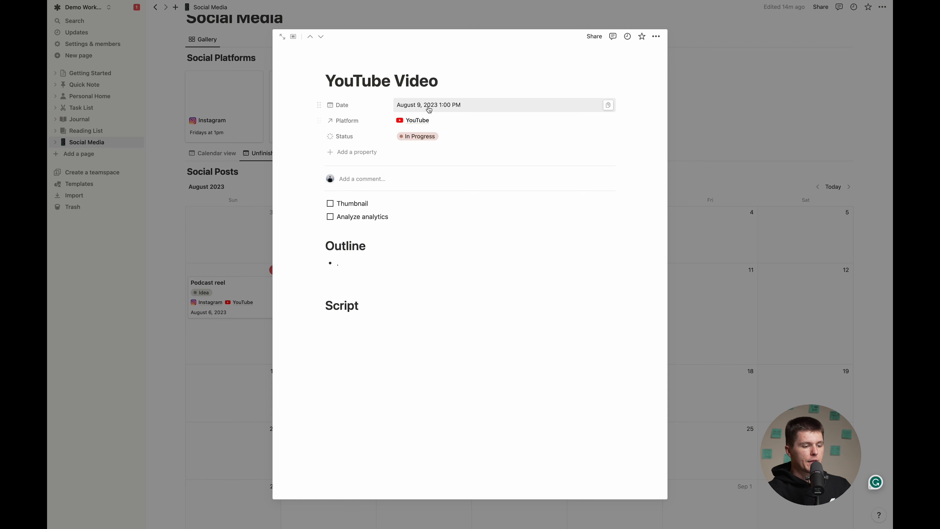
click(430, 105)
click(455, 249)
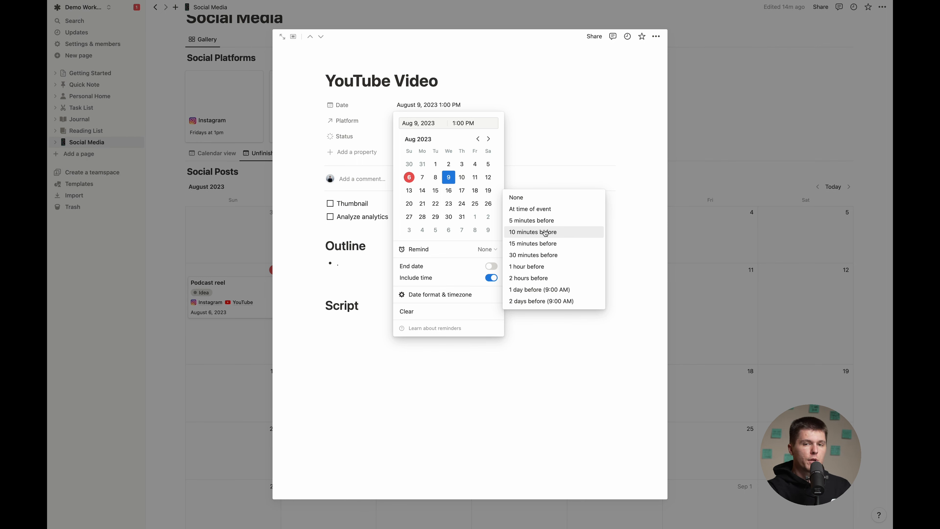
click(560, 237)
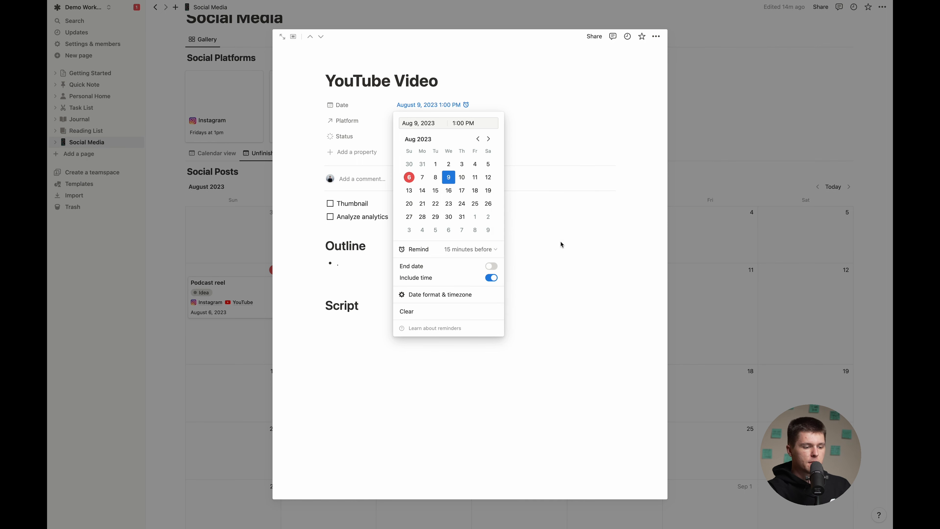
click(561, 241)
click(177, 223)
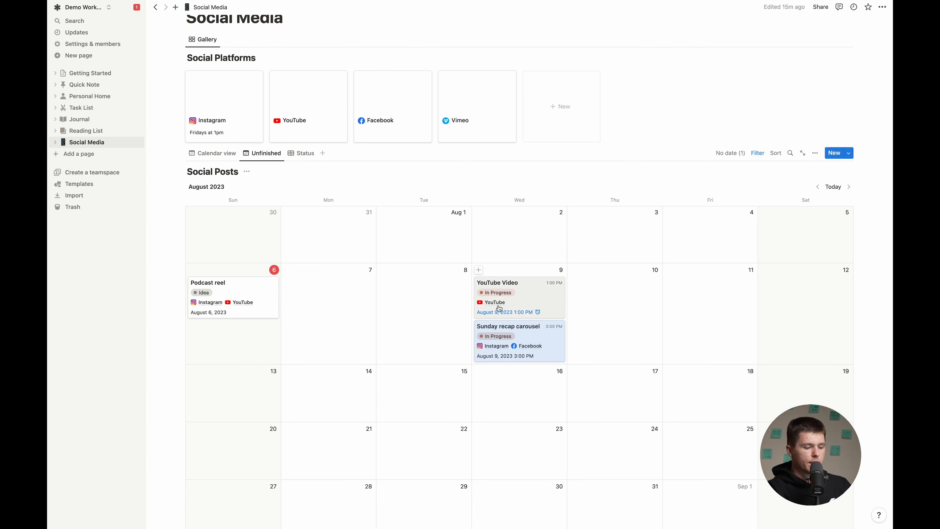
Set the Sunday recap carousel post's reminder to At time of event and start its content as an empty page.
click(539, 333)
click(429, 105)
click(487, 250)
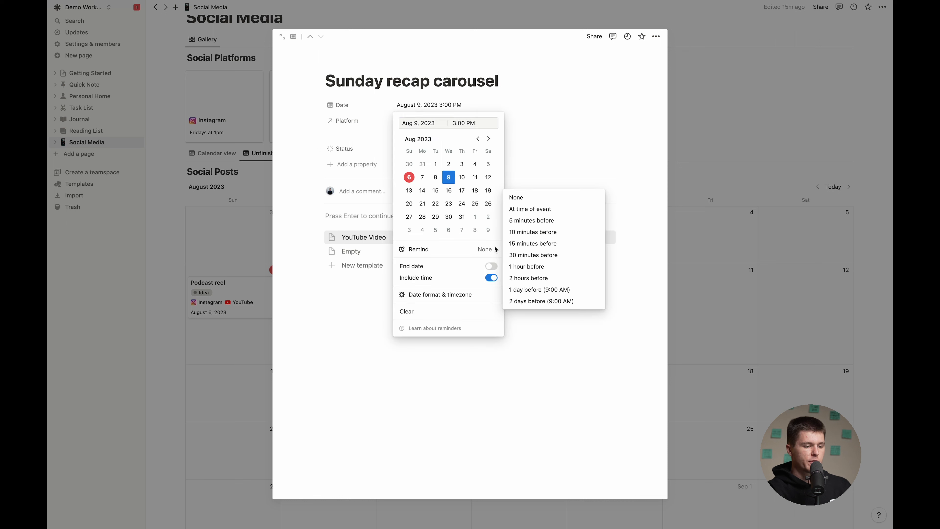
click(559, 209)
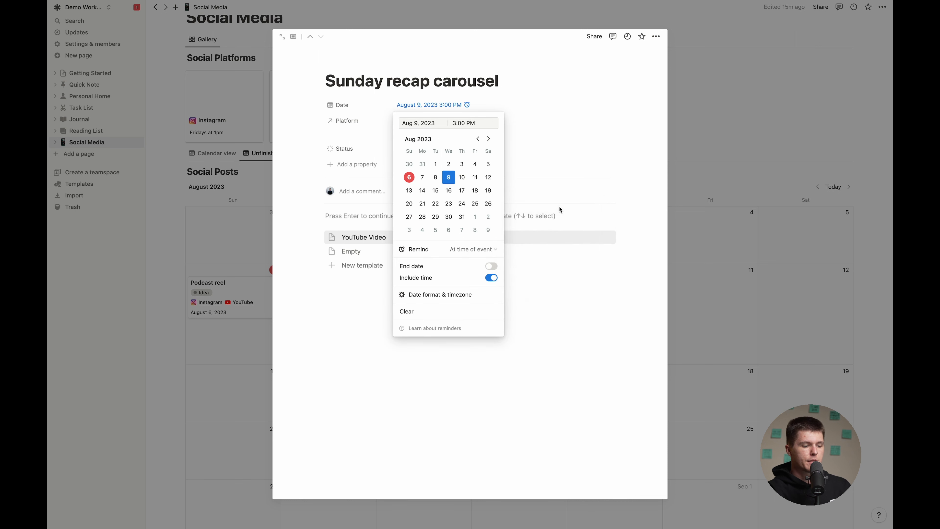
click(588, 324)
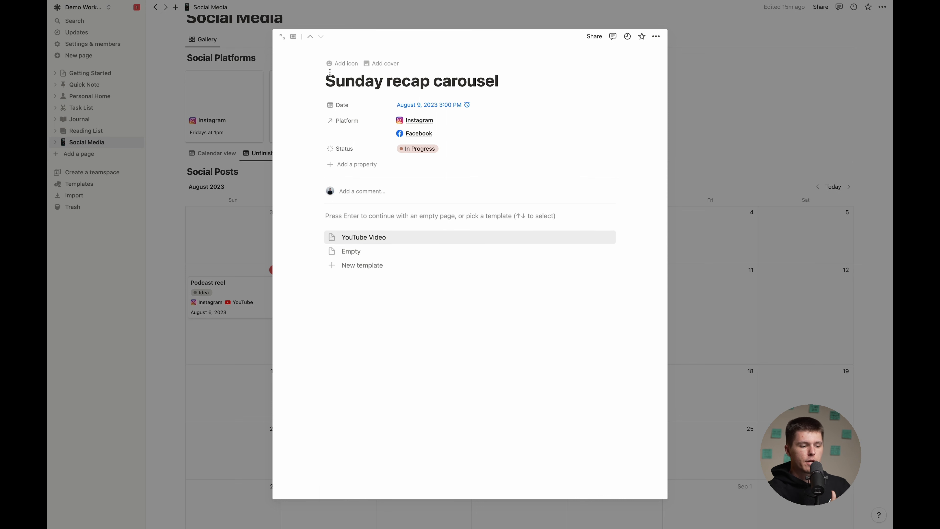
key(Return)
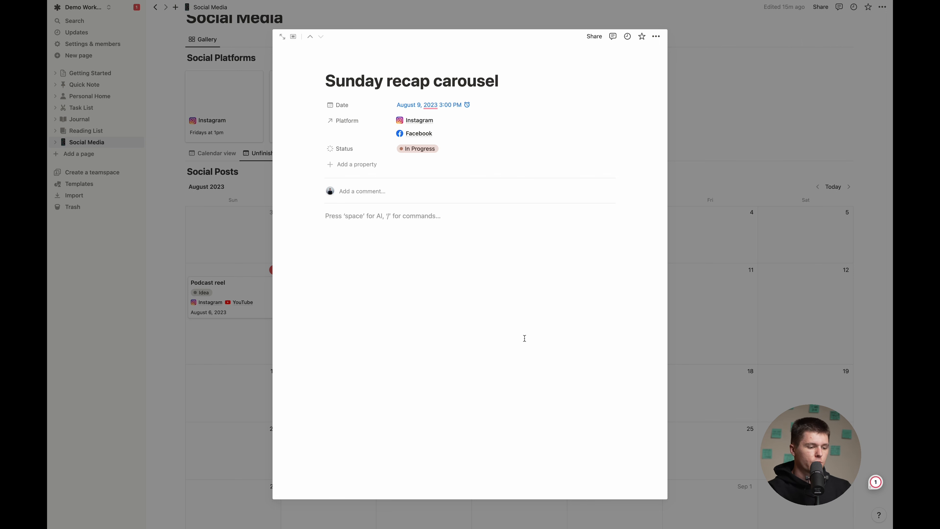
Add a URL property named "Files" to the Sunday recap carousel post and open its value for editing.
click(352, 165)
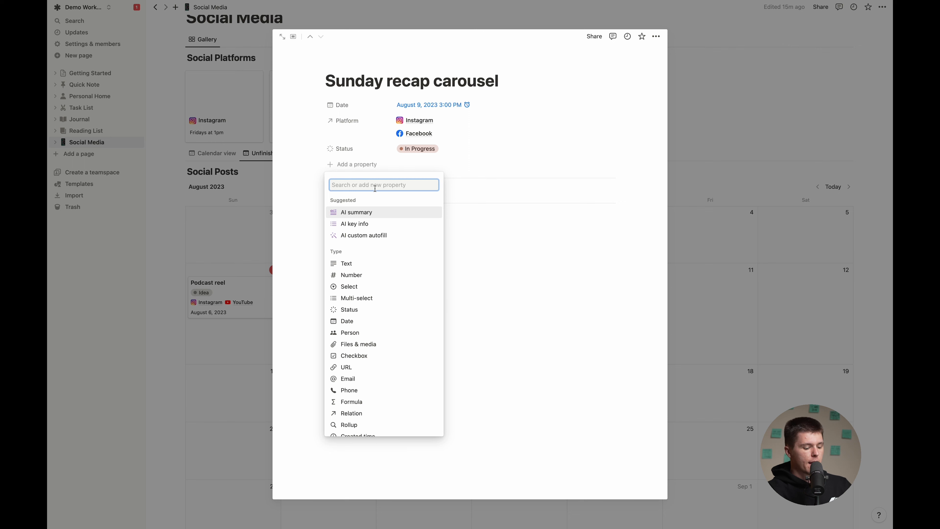
text(url)
key(Return)
text(Files)
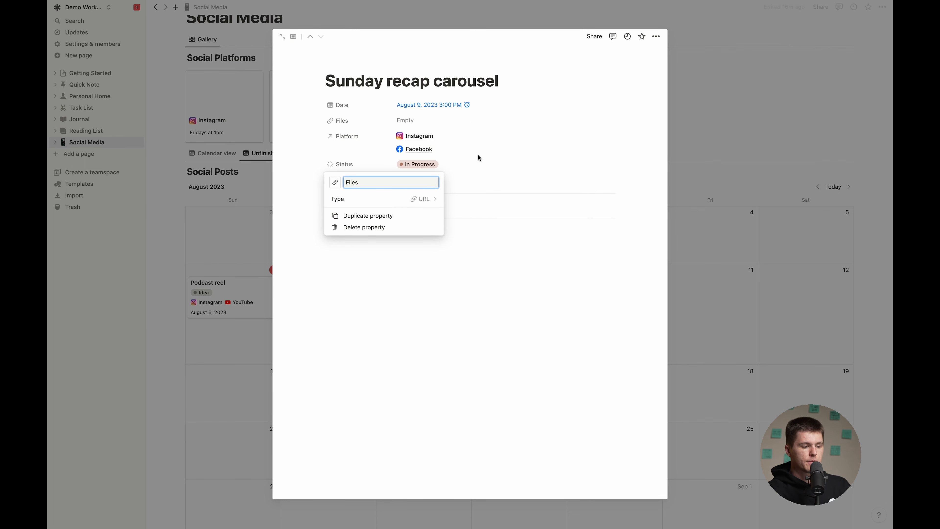
key(Return)
click(421, 119)
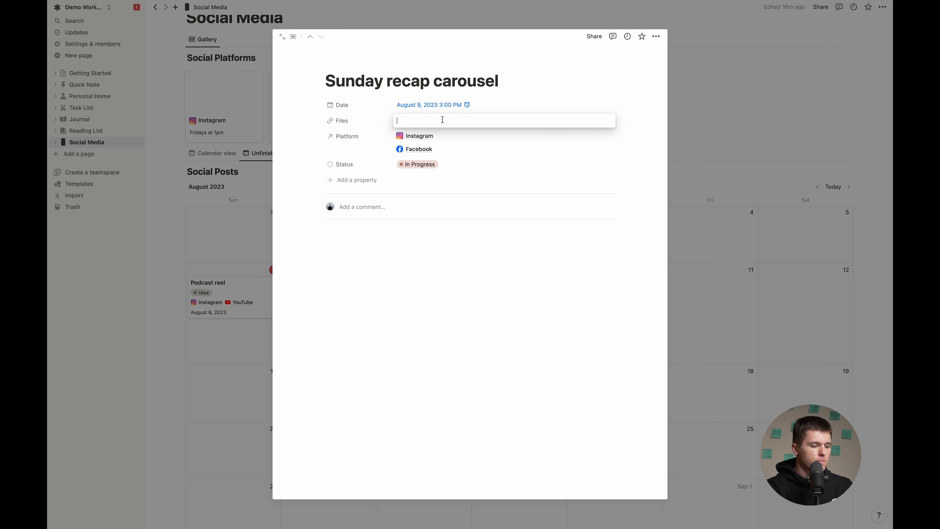
Review the time and reminder options of the Sunday recap carousel post's date, then return to the calendar.
click(440, 105)
click(470, 249)
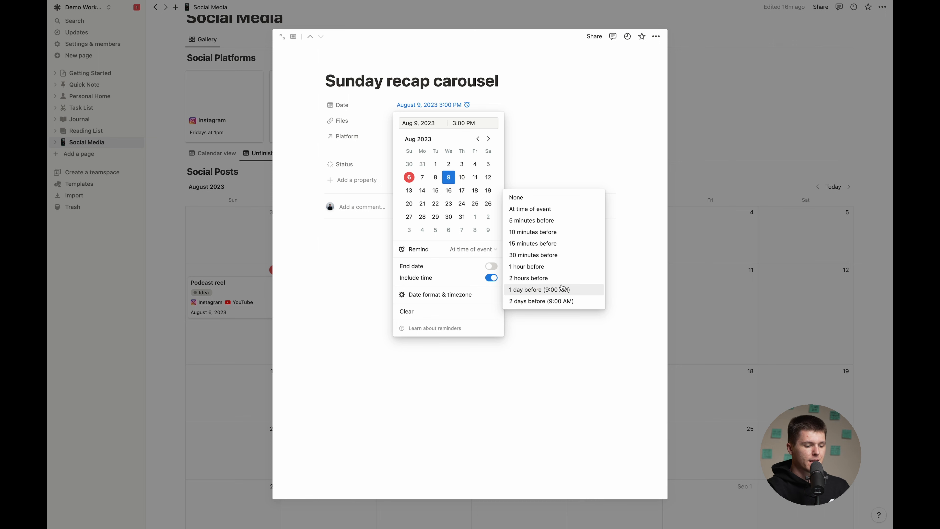
click(466, 123)
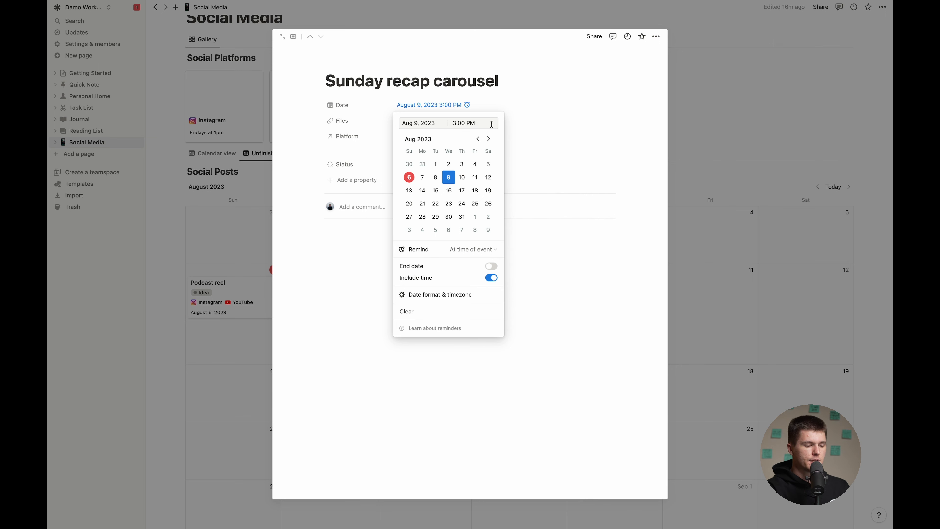
click(462, 251)
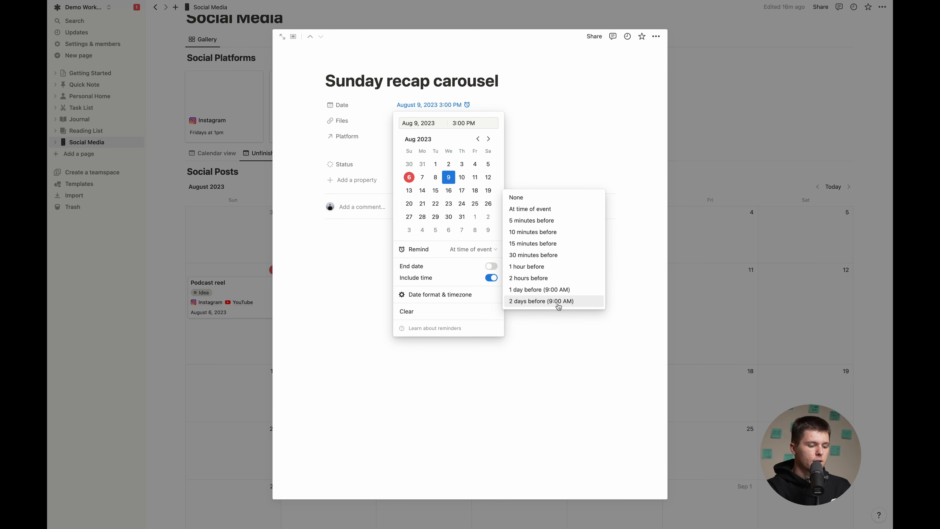
click(550, 323)
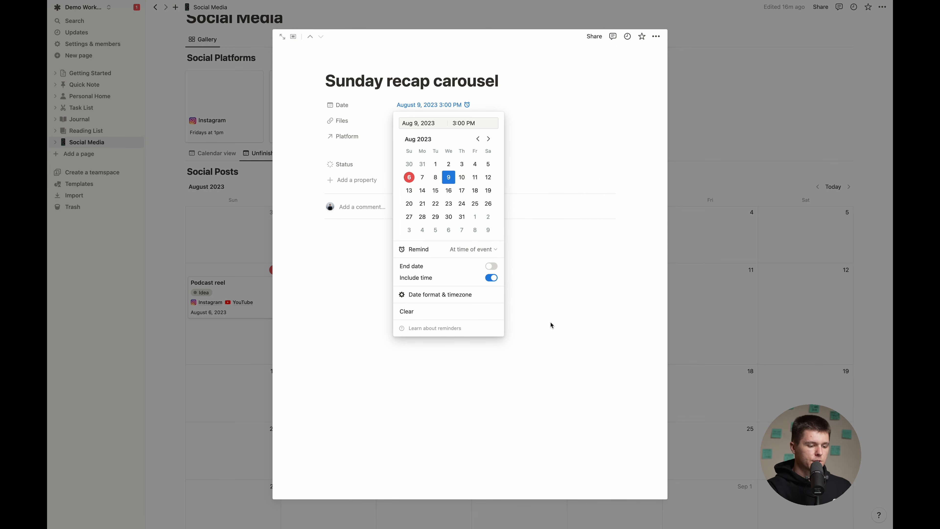
click(551, 323)
click(170, 272)
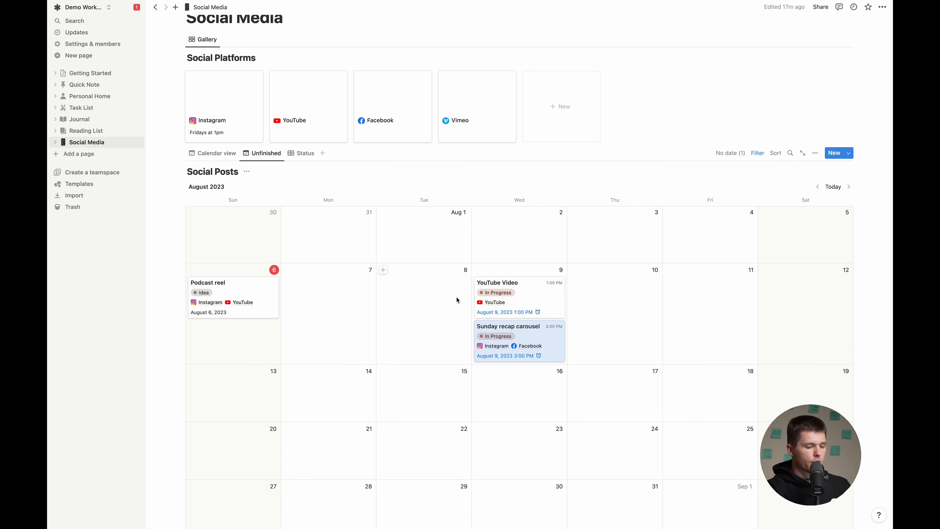
Open the YouTube Video post and add an inline reminder for August 9 at 12:30 PM to its Thumbnail to-do.
click(528, 303)
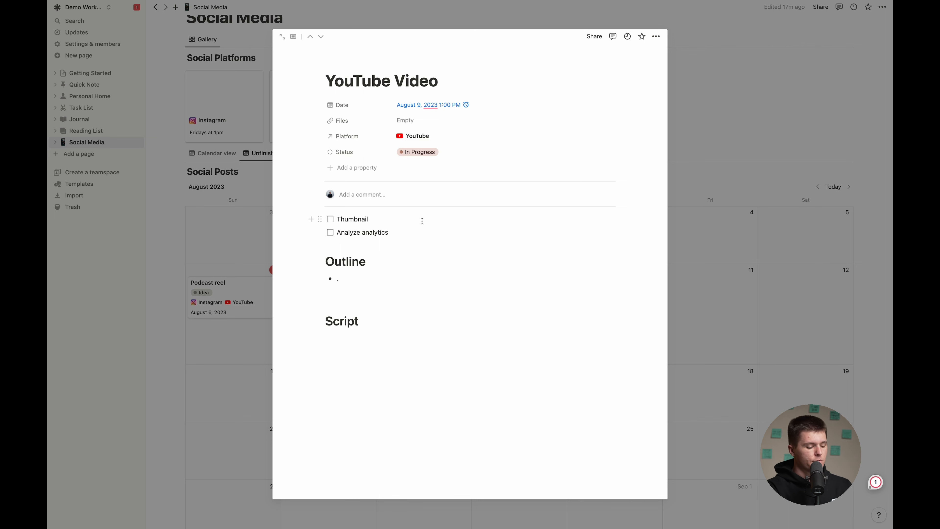
text(@remind)
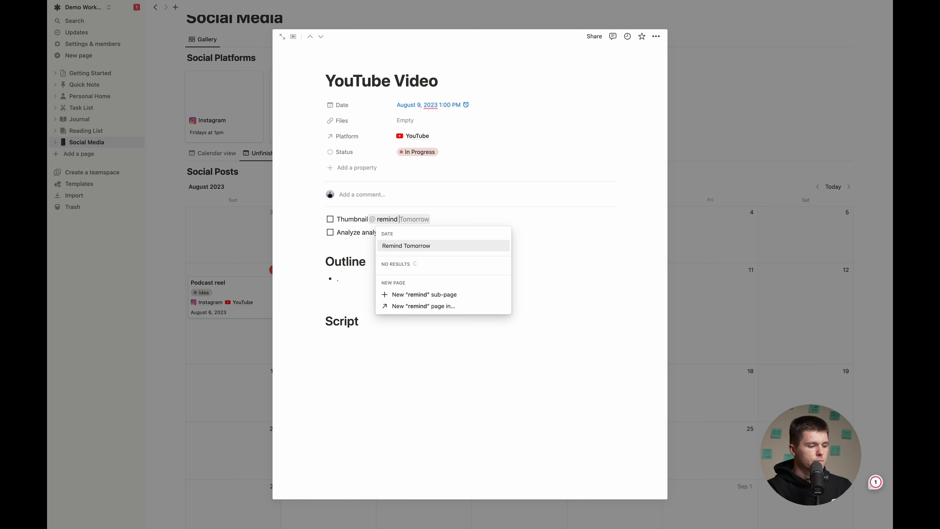
text( august )
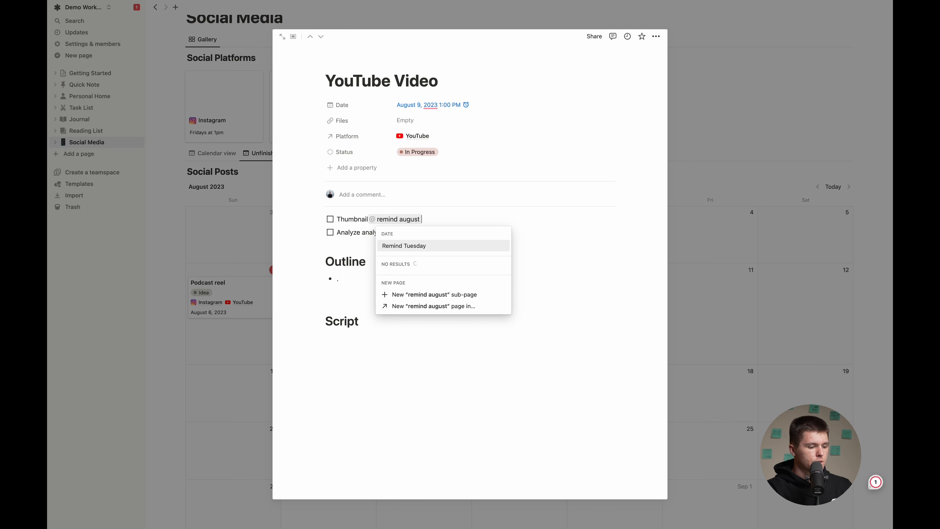
text(9 12:30)
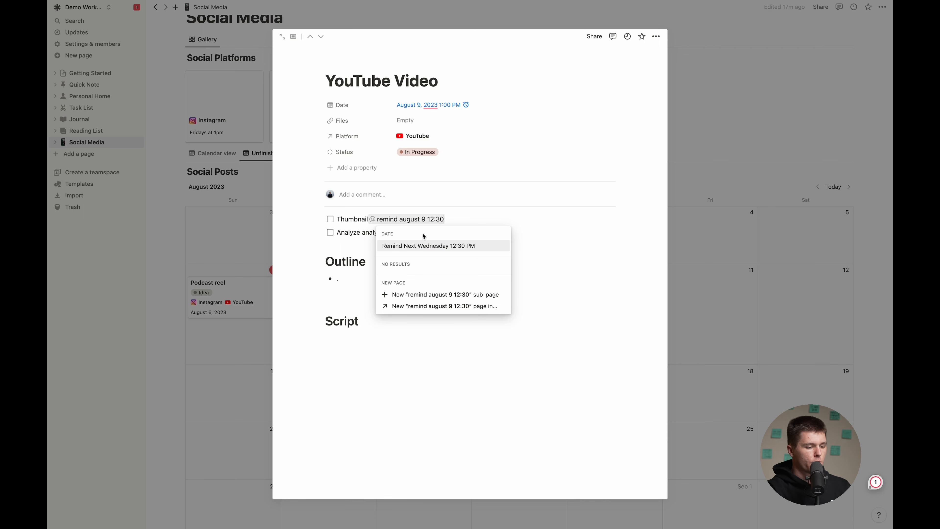
click(479, 247)
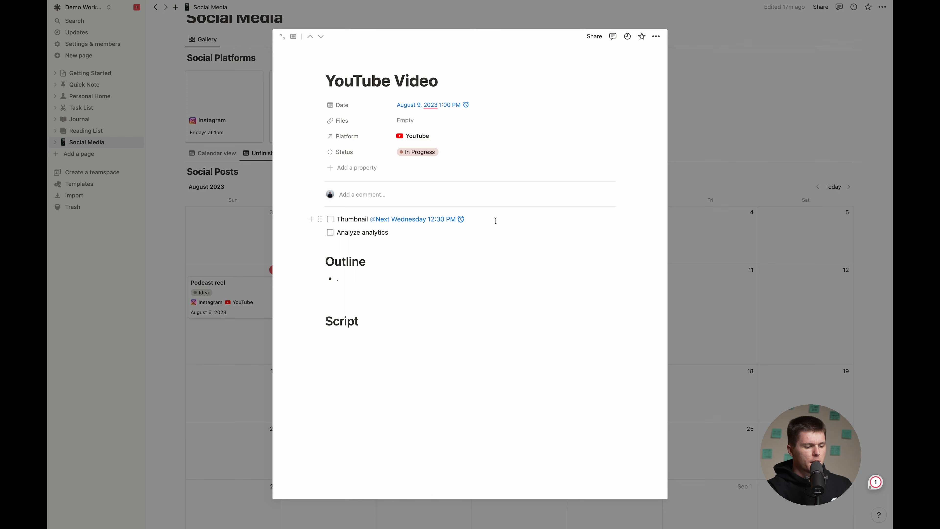
drag(338, 219, 474, 218)
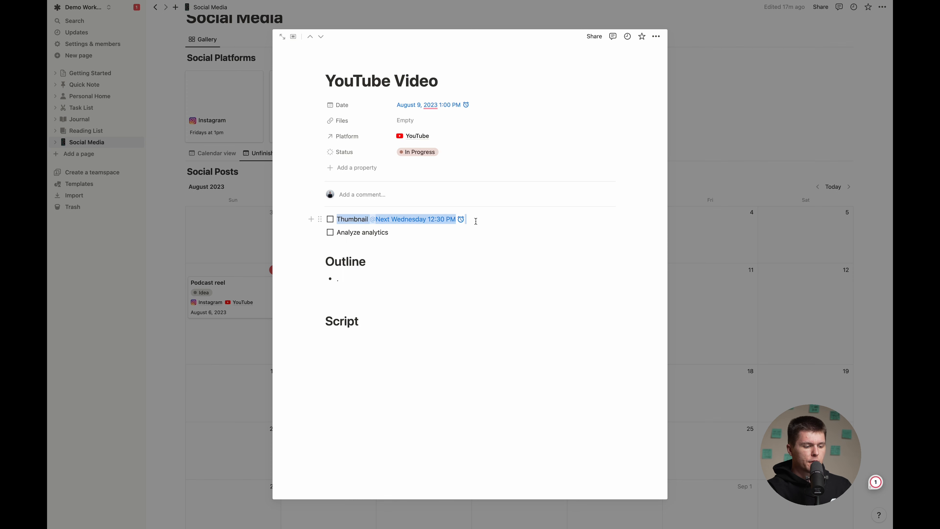
Insert a reminder for tomorrow on the line below the Script heading and another at the end of the heading itself.
click(392, 353)
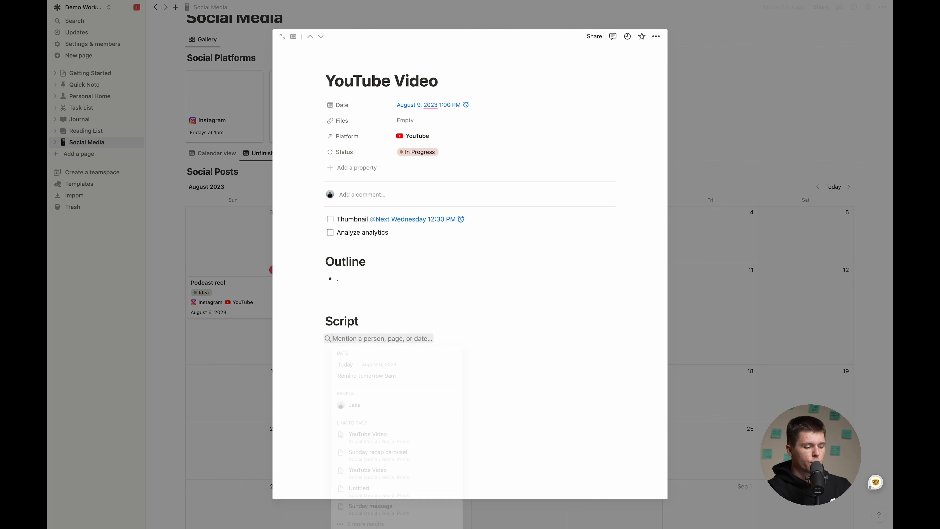
text(@remind tomorrow)
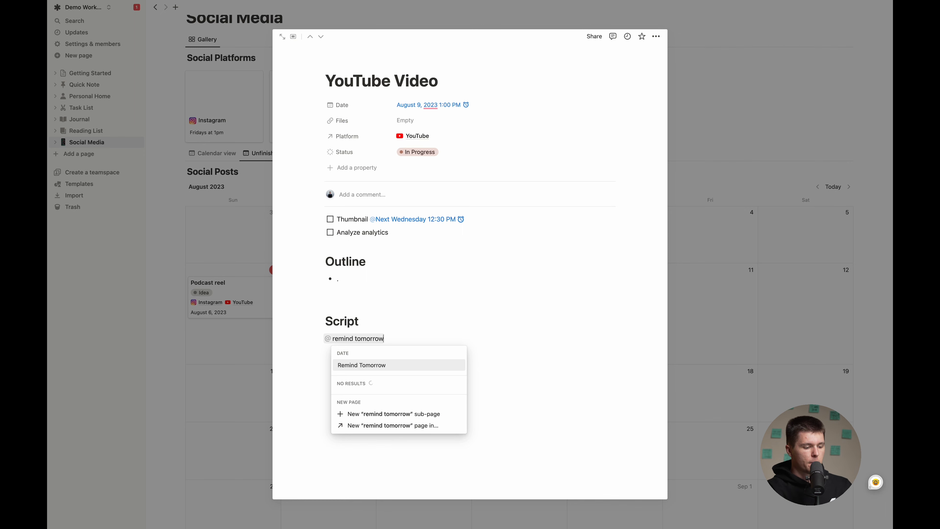
key(Return)
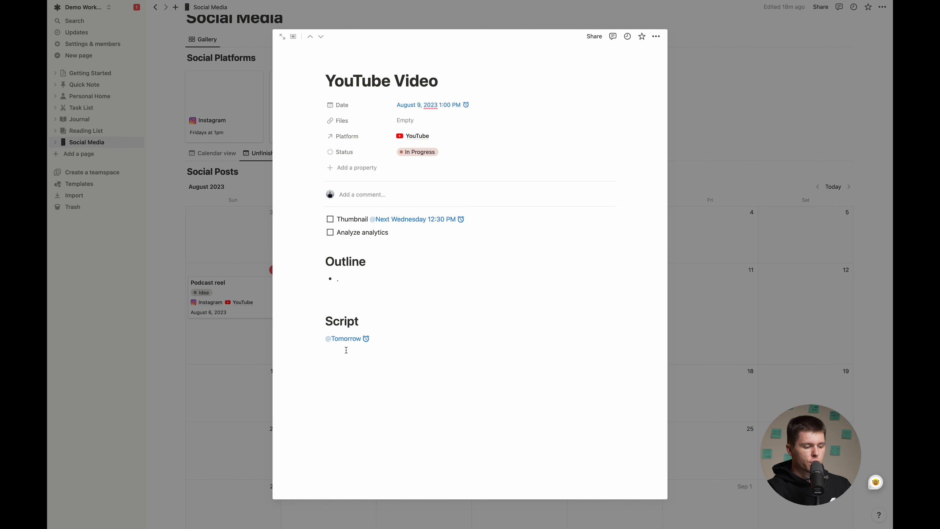
click(391, 321)
text(@remind)
key(Return)
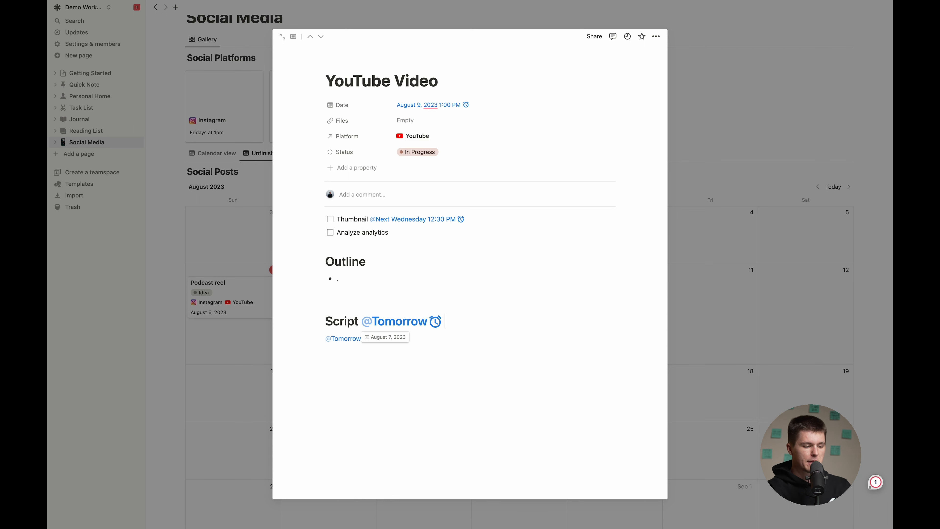